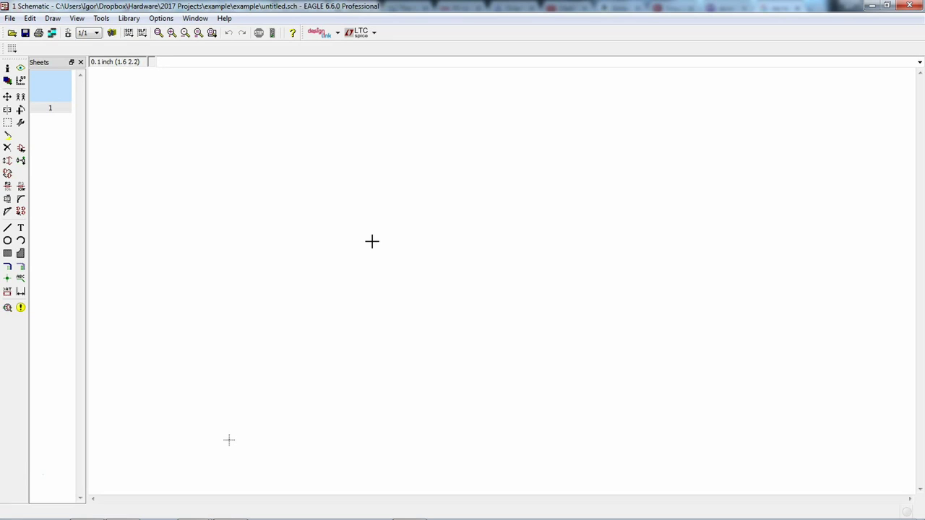
# Step: Hide the Sheets panel, then restore it from the panel list
pyautogui.click(360, 237)
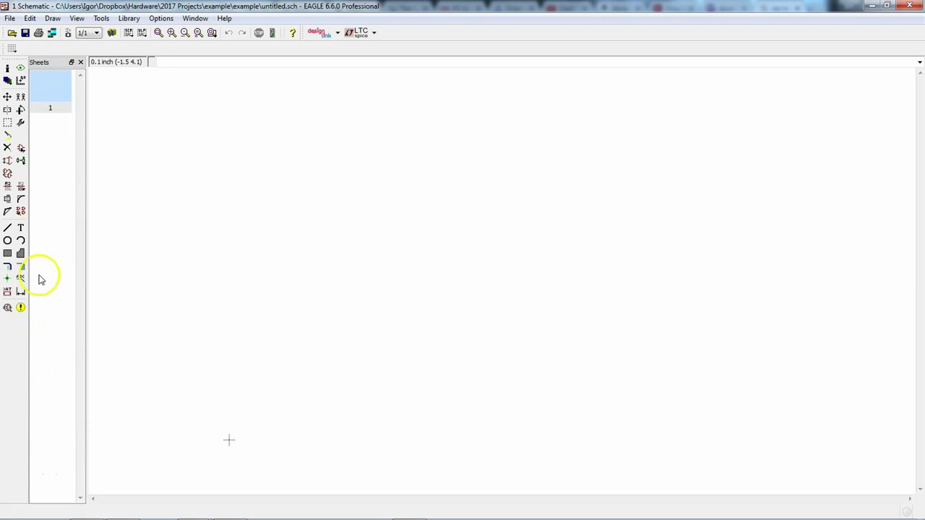
pyautogui.click(80, 63)
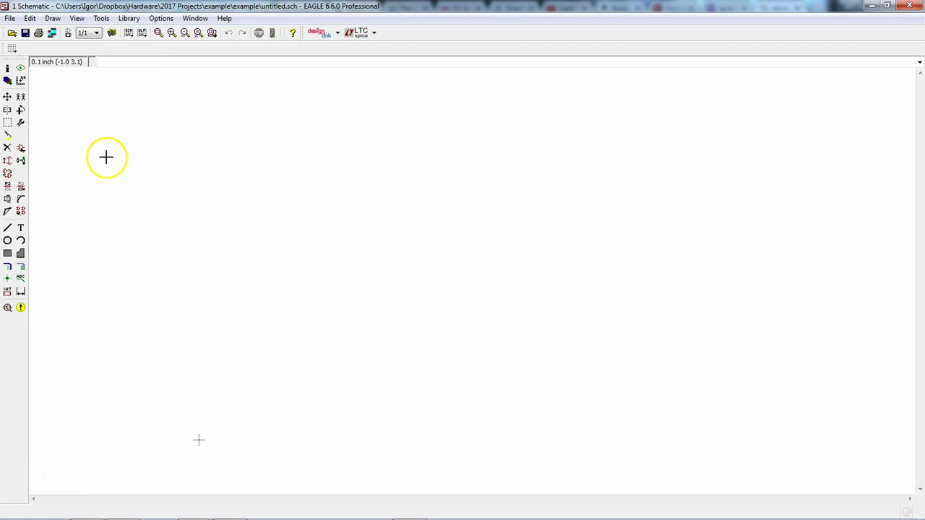
pyautogui.rightClick(89, 45)
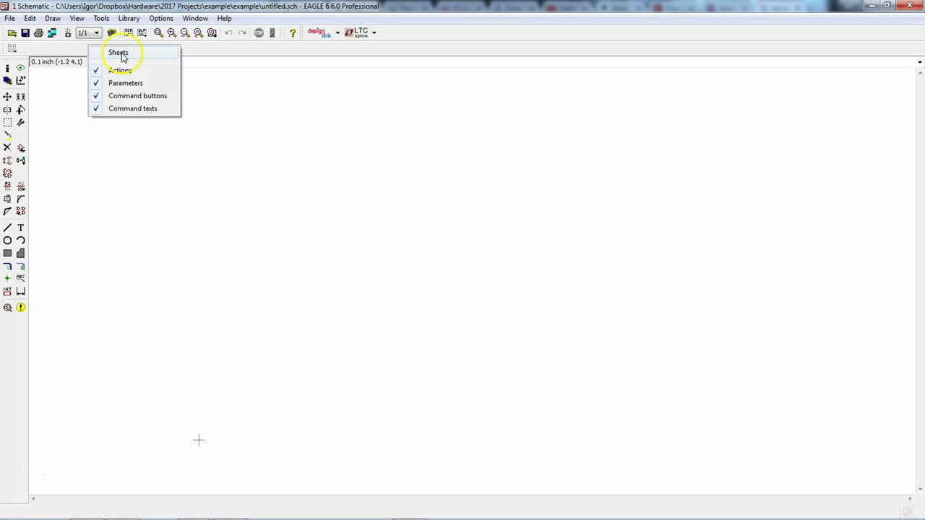
pyautogui.click(120, 53)
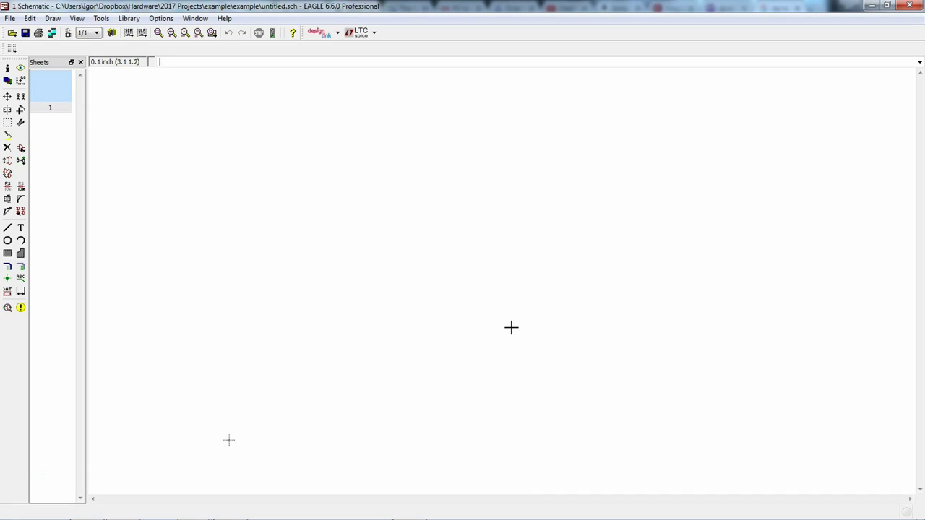
# Step: Place the A3L-LOC A3 landscape frame from the frames library at the origin of sheet 1
pyautogui.click(22, 146)
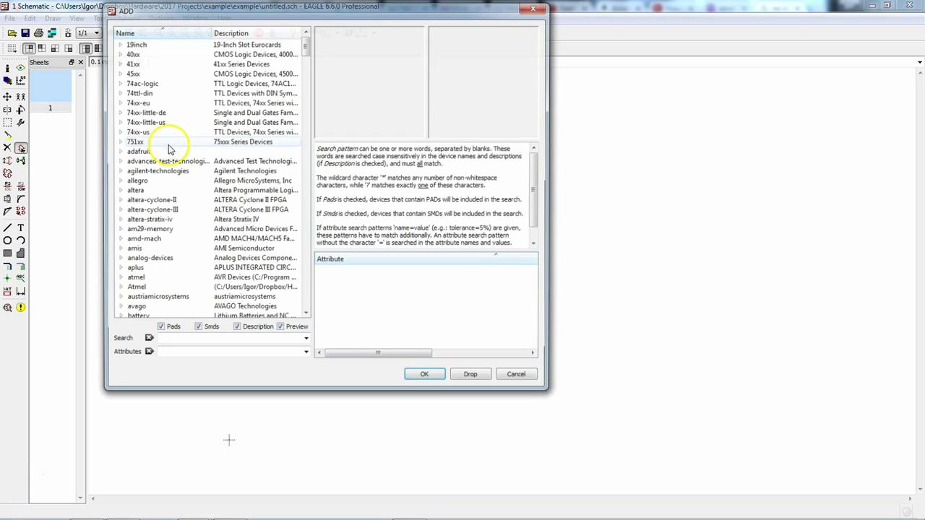
pyautogui.click(304, 45)
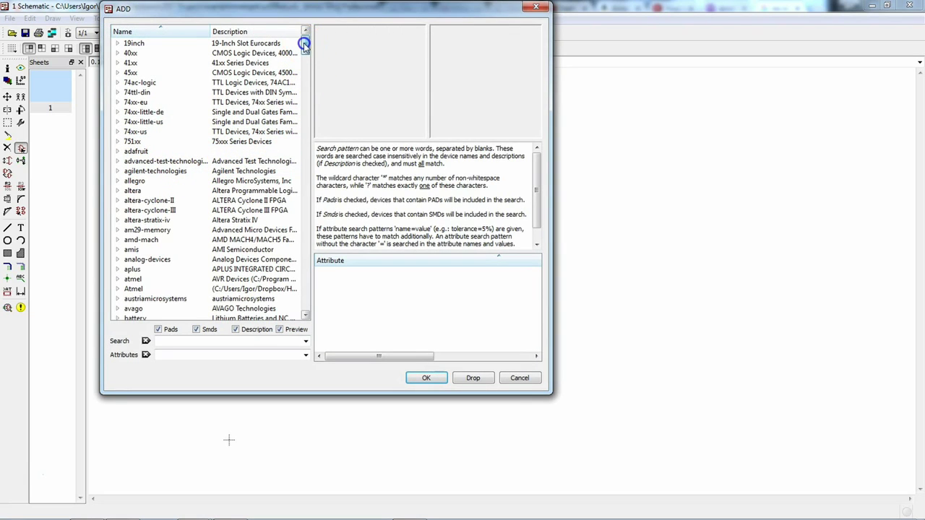
pyautogui.moveTo(304, 45); pyautogui.dragTo(310, 129)
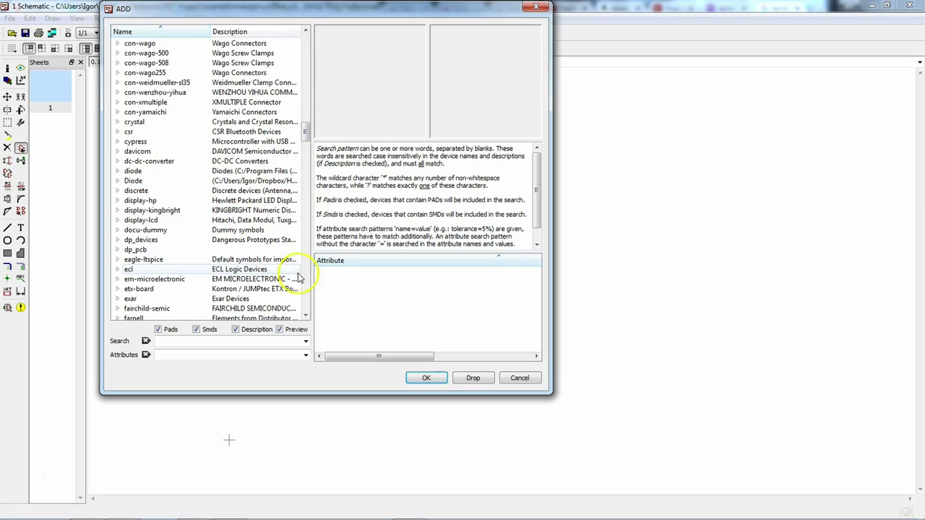
pyautogui.moveTo(305, 316); pyautogui.dragTo(304, 316)
pyautogui.click(119, 229)
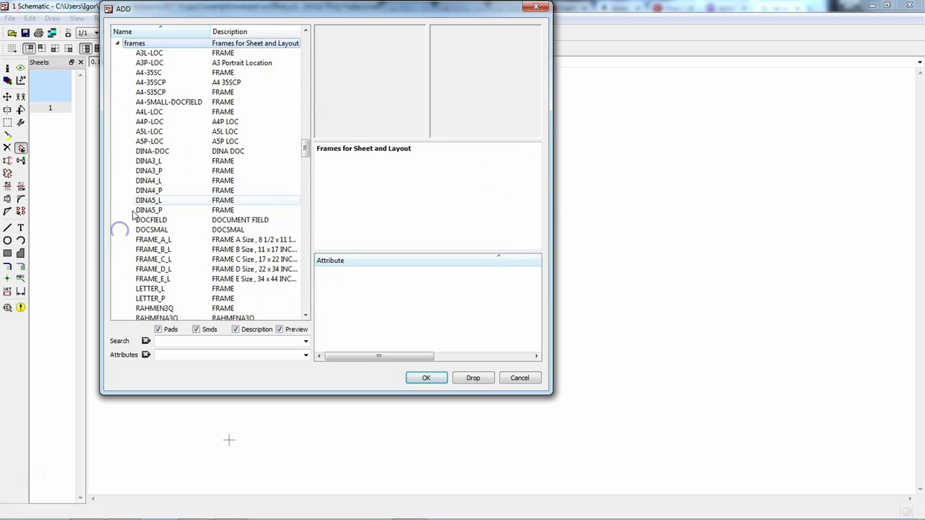
pyautogui.click(165, 54)
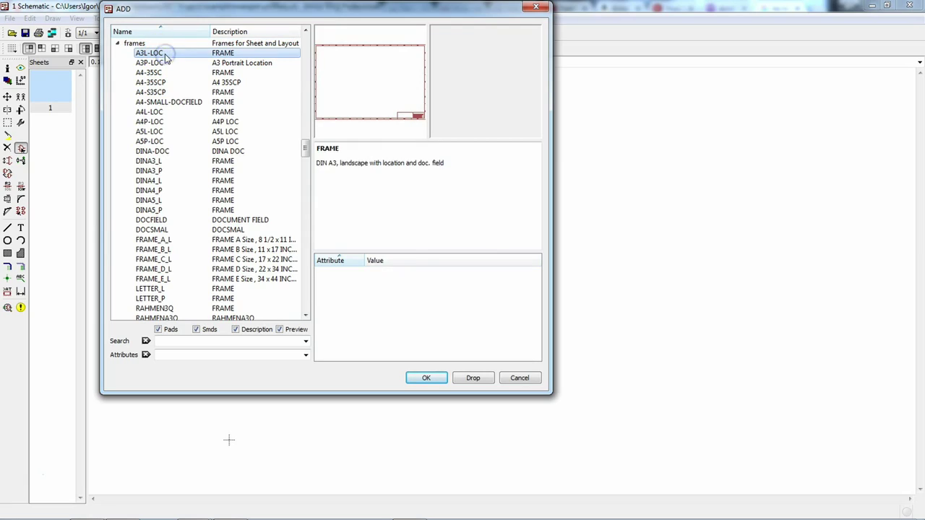
pyautogui.click(430, 378)
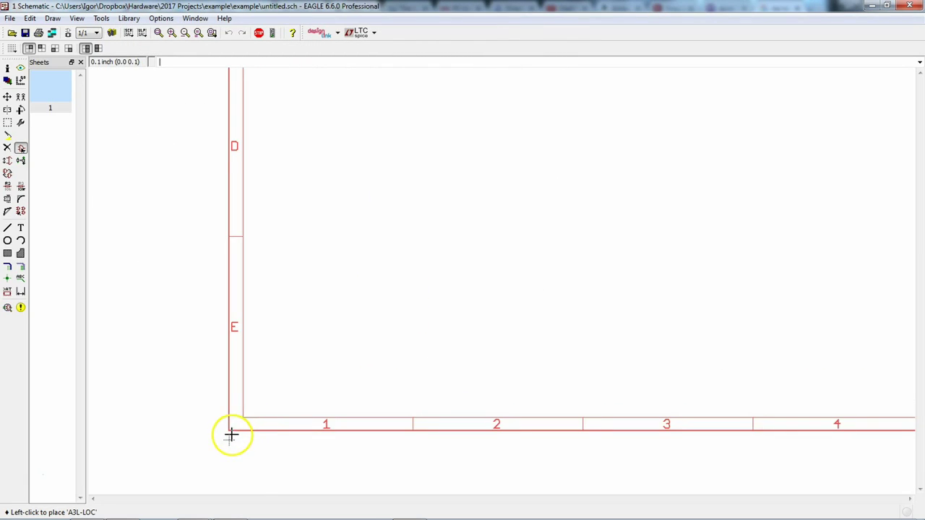
pyautogui.click(230, 437)
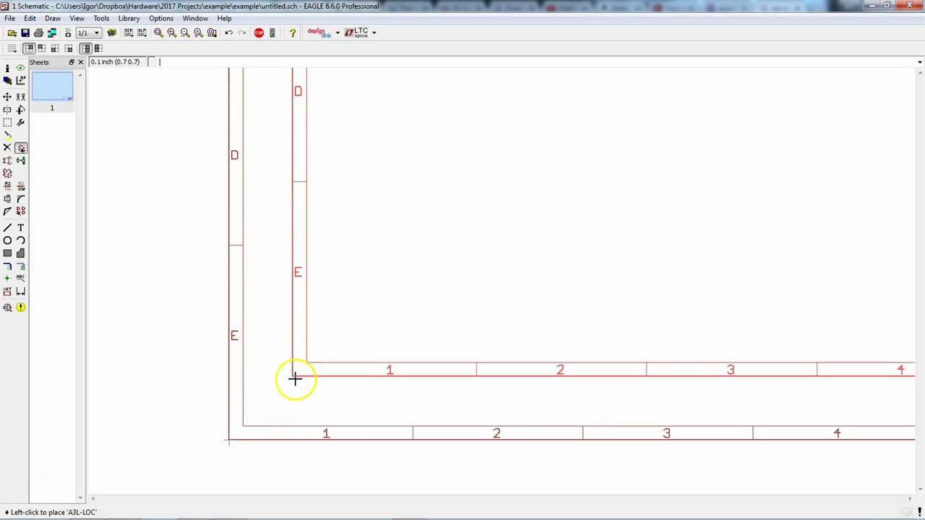
pyautogui.click(260, 34)
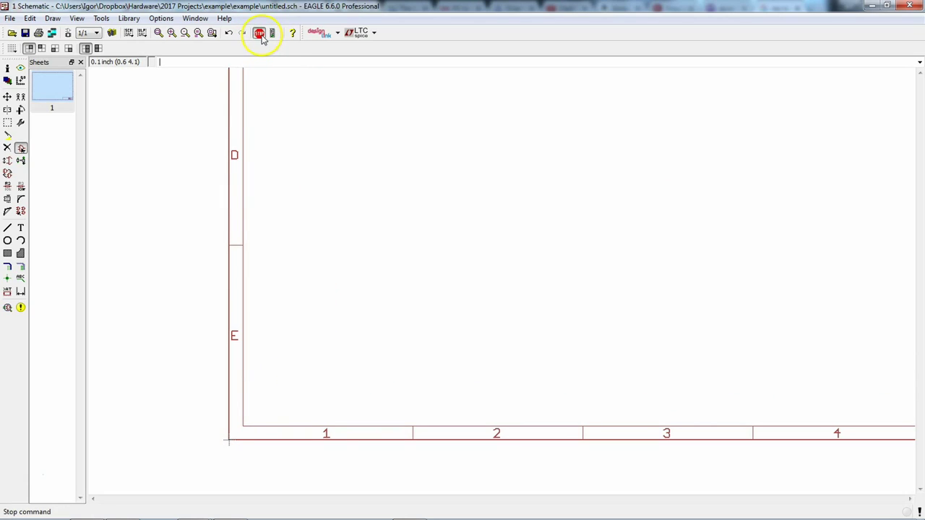
pyautogui.scroll(-4, 464, 153)
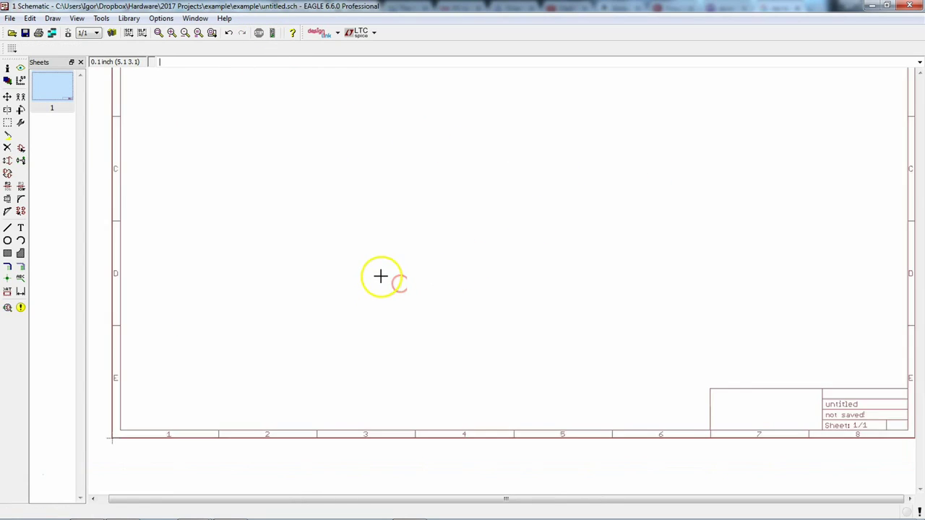
pyautogui.scroll(-3, 381, 276)
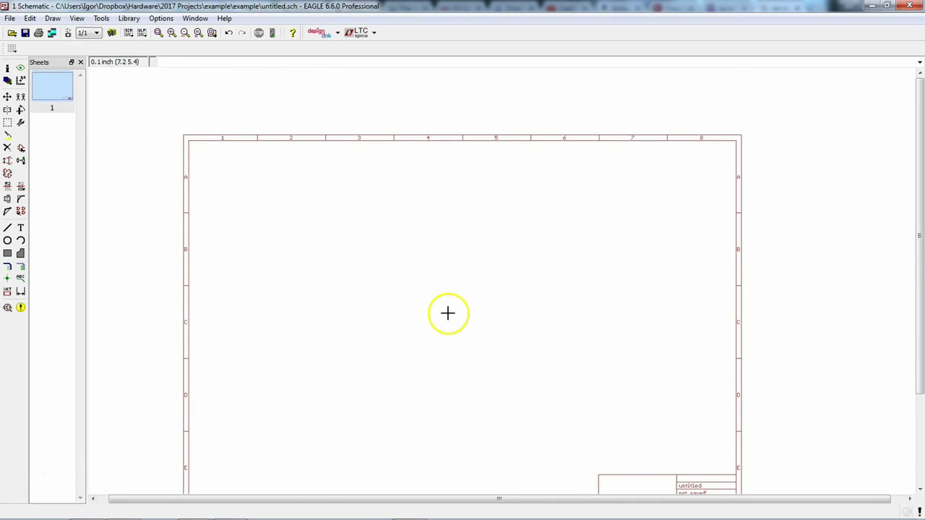
pyautogui.rightClick(55, 138)
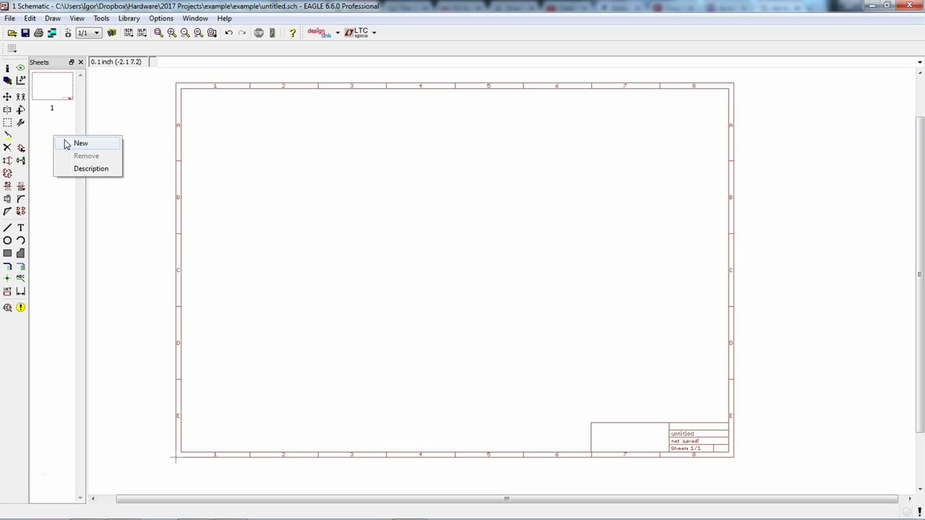
# Step: Add a new sheet 2 and give it the description test1
pyautogui.click(80, 143)
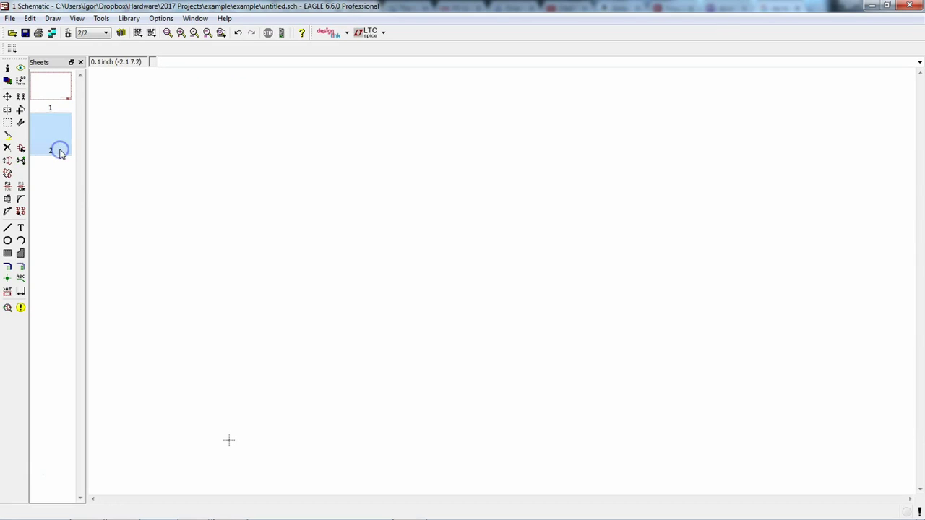
pyautogui.rightClick(59, 127)
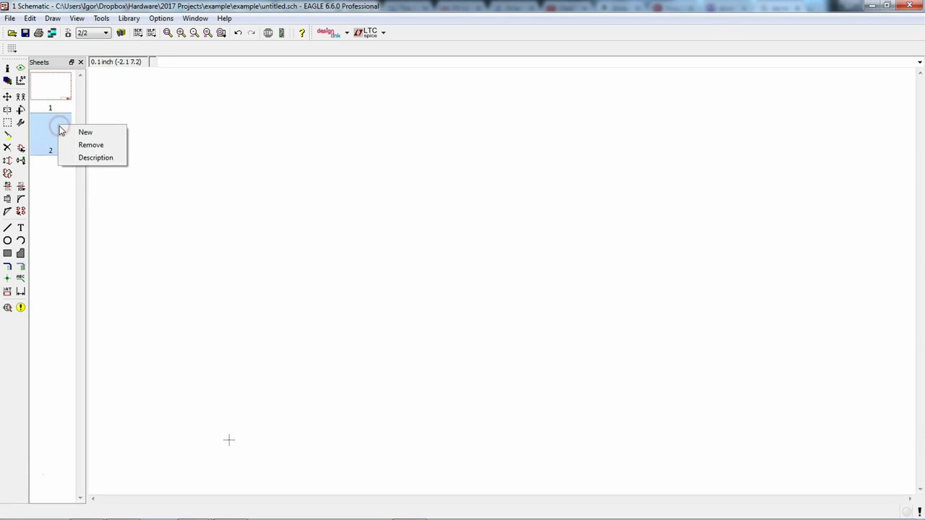
pyautogui.click(78, 156)
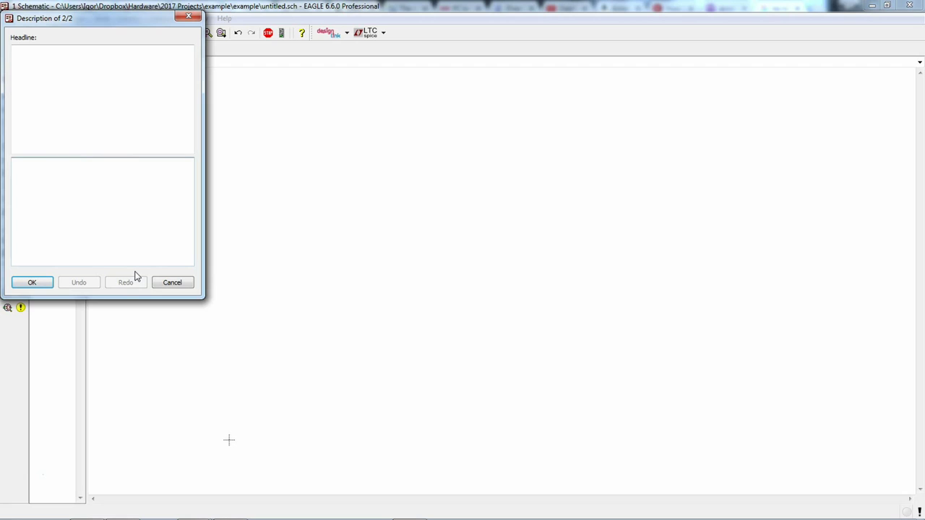
pyautogui.write('test1')
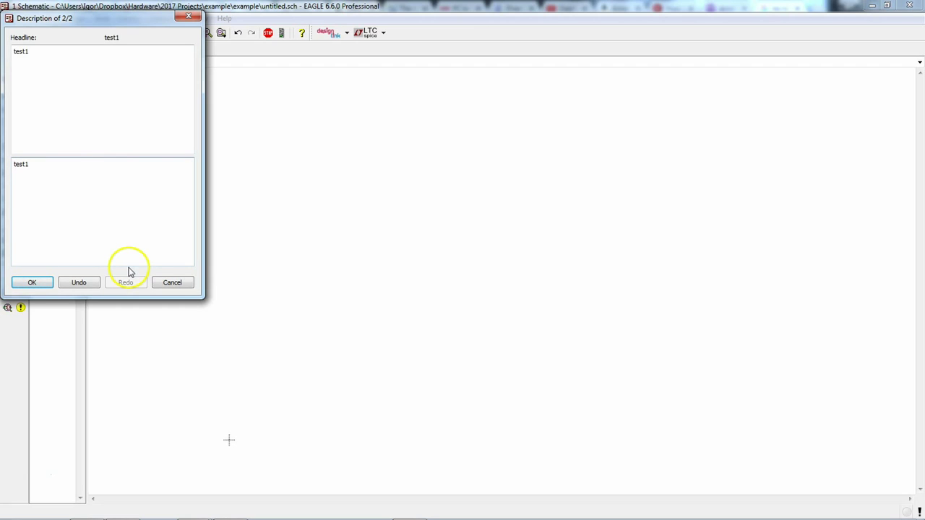
pyautogui.click(27, 283)
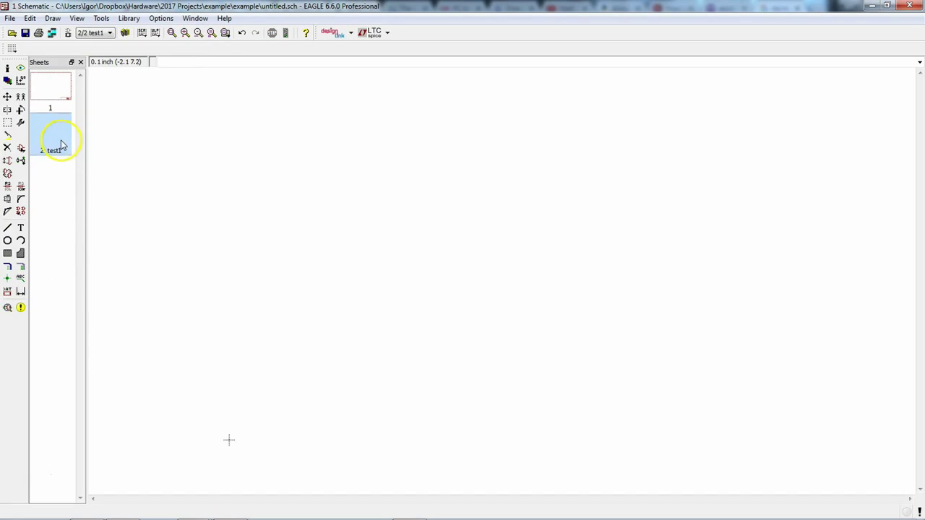
# Step: Give sheet 1 the description test2
pyautogui.click(49, 150)
pyautogui.click(50, 88)
pyautogui.rightClick(49, 83)
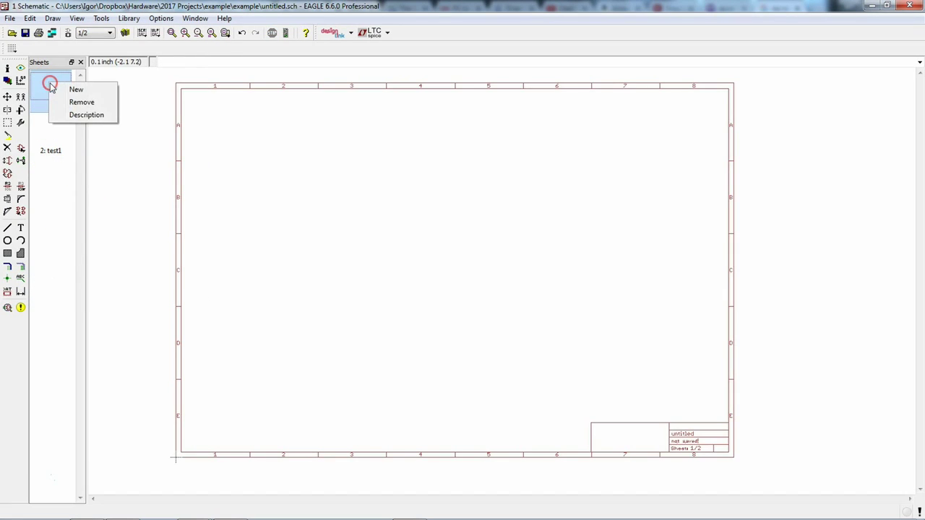
pyautogui.click(72, 115)
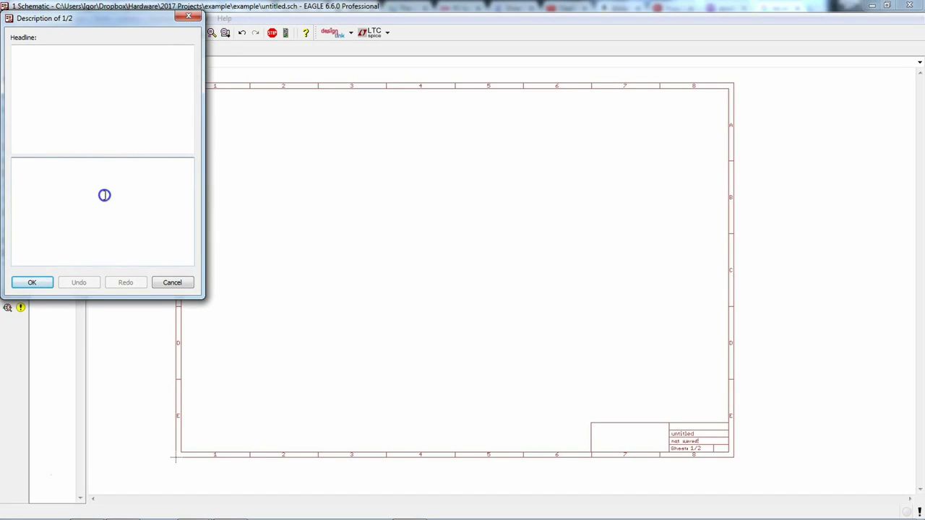
pyautogui.write('test2')
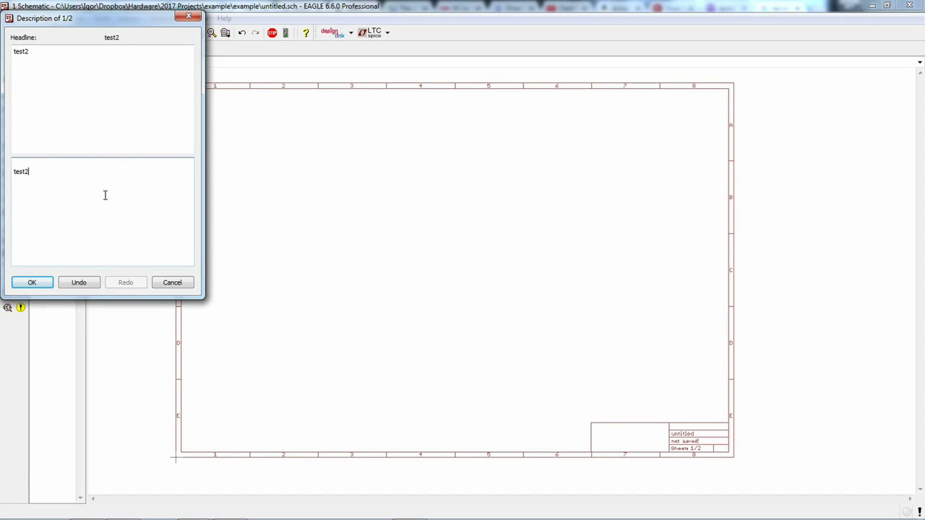
pyautogui.click(193, 208)
pyautogui.click(34, 282)
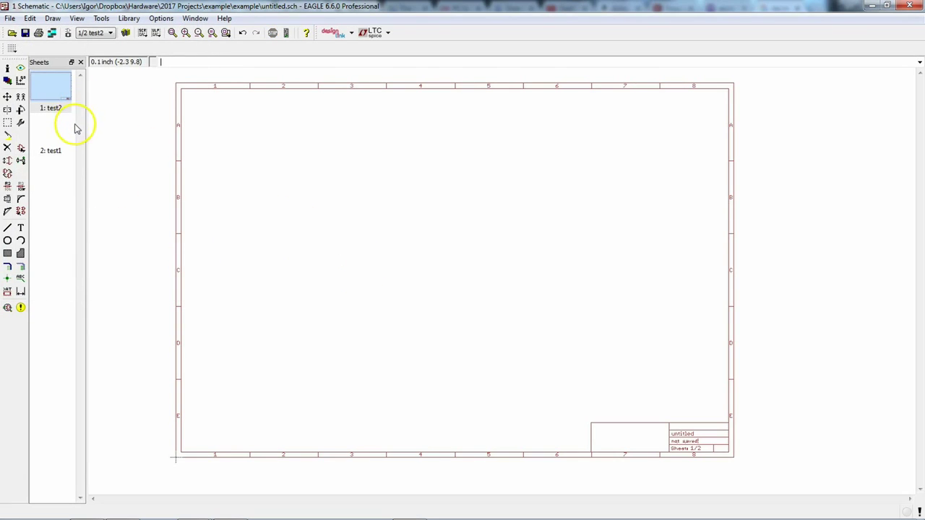
# Step: Place an A3L-LOC frame at the origin of sheet 2 (test1) and view the whole frame
pyautogui.click(51, 141)
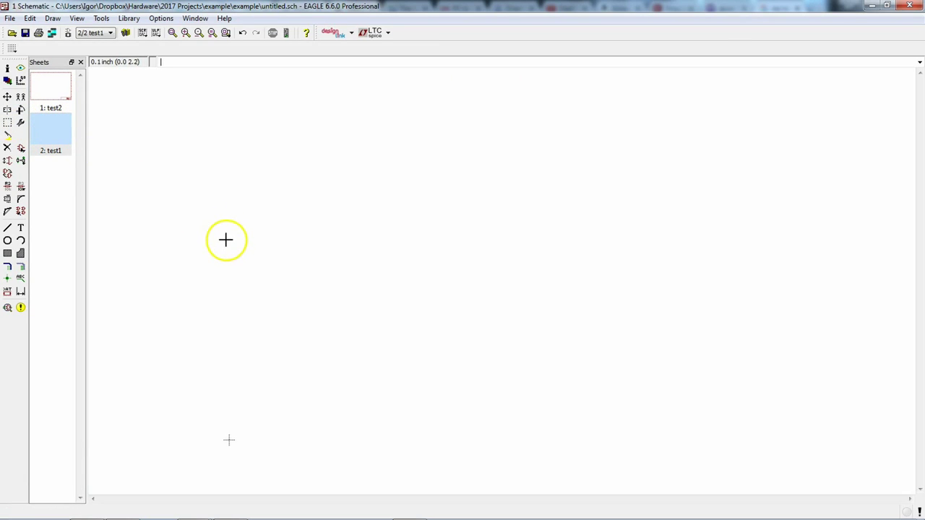
pyautogui.click(20, 148)
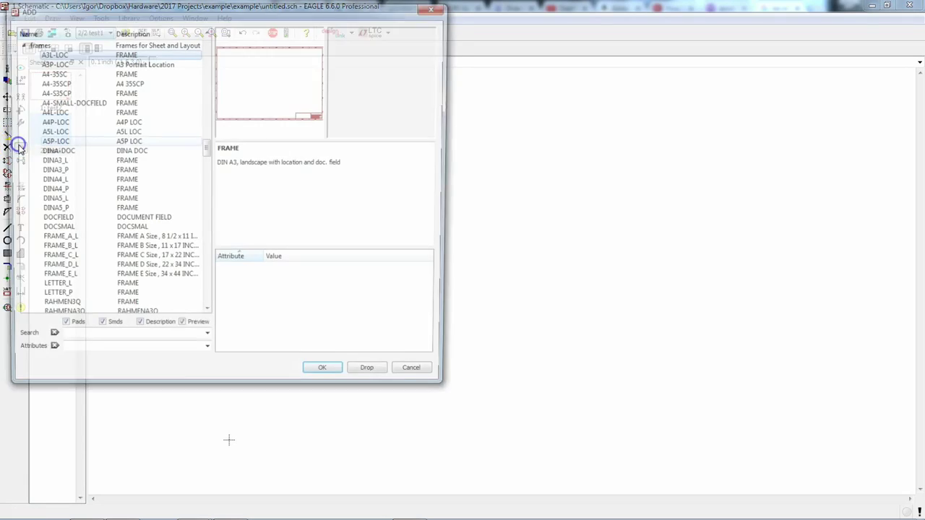
pyautogui.click(50, 53)
pyautogui.click(327, 378)
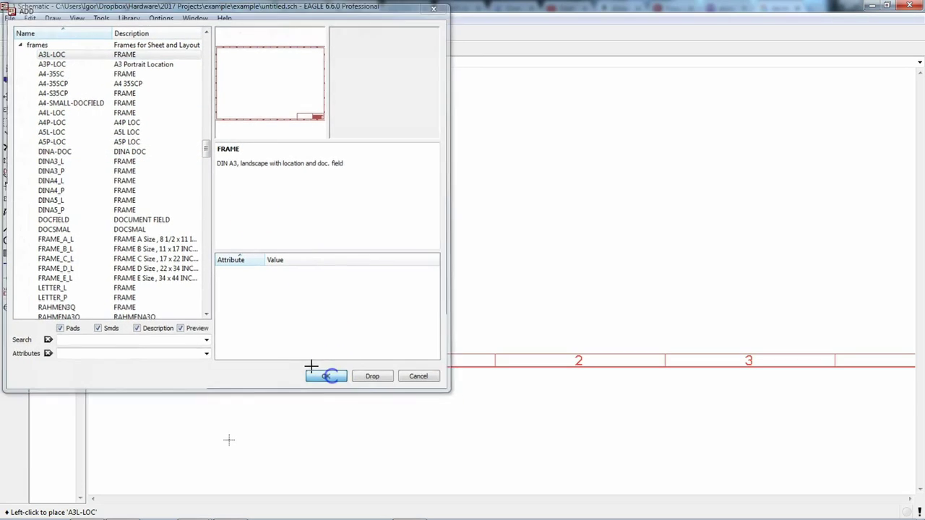
pyautogui.click(277, 399)
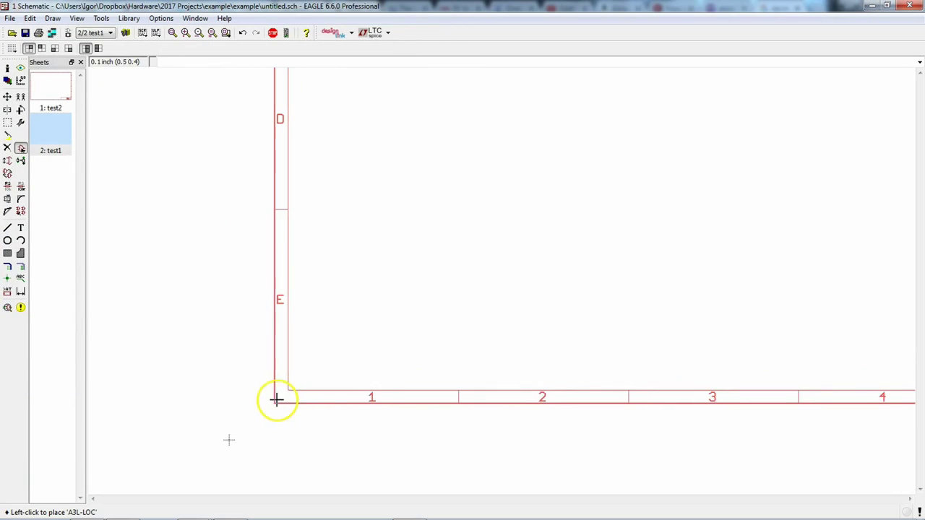
pyautogui.click(230, 434)
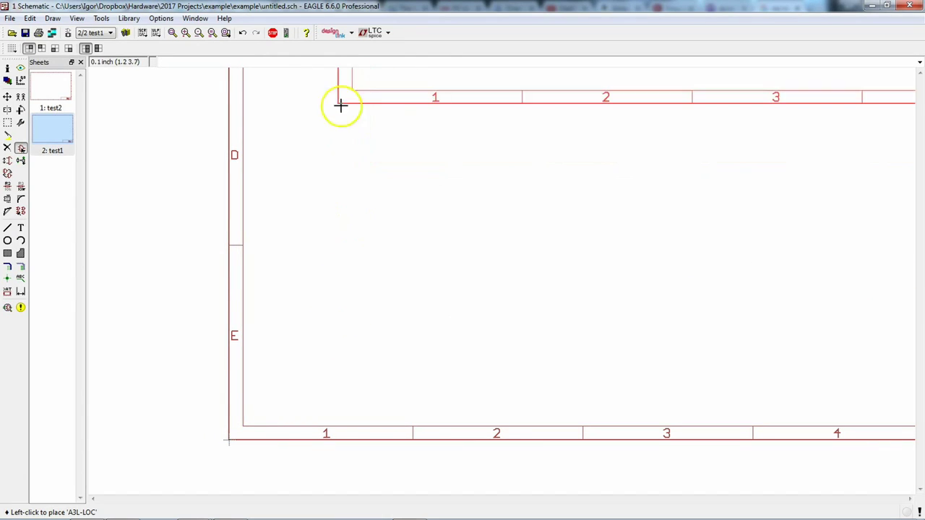
pyautogui.click(276, 35)
pyautogui.scroll(-3, 416, 210)
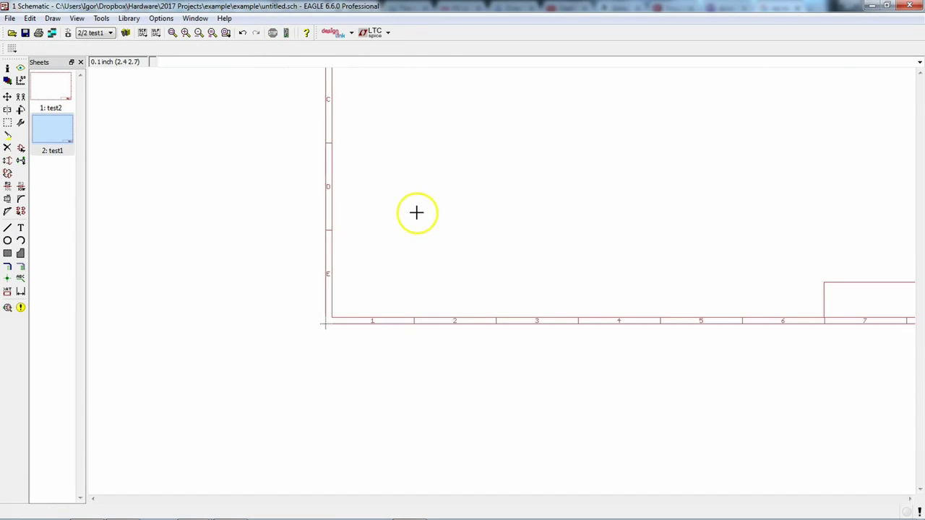
pyautogui.moveTo(567, 285); pyautogui.dragTo(423, 277, button='middle')
pyautogui.scroll(-3, 468, 326)
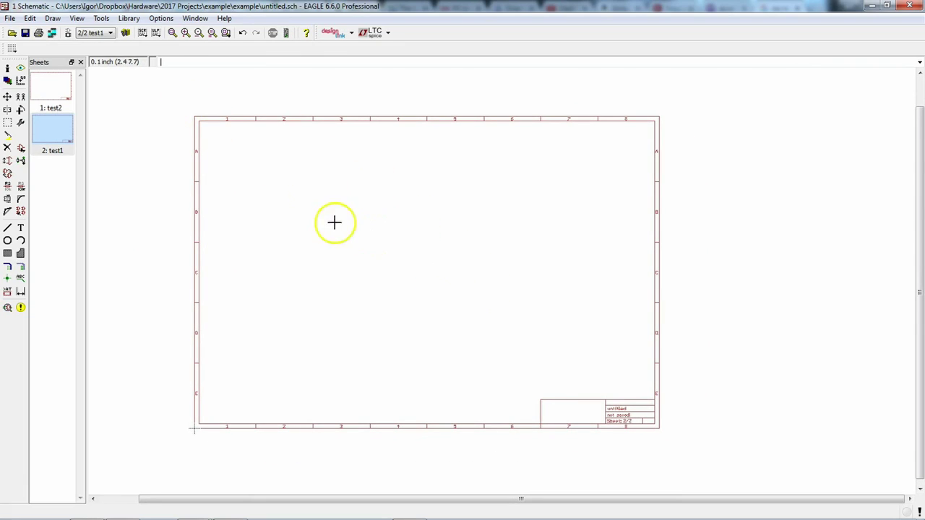
# Step: Place the SparkFun-AnalogIC 74HC4051_MUX as U$1 at the upper right of sheet 2
pyautogui.click(20, 148)
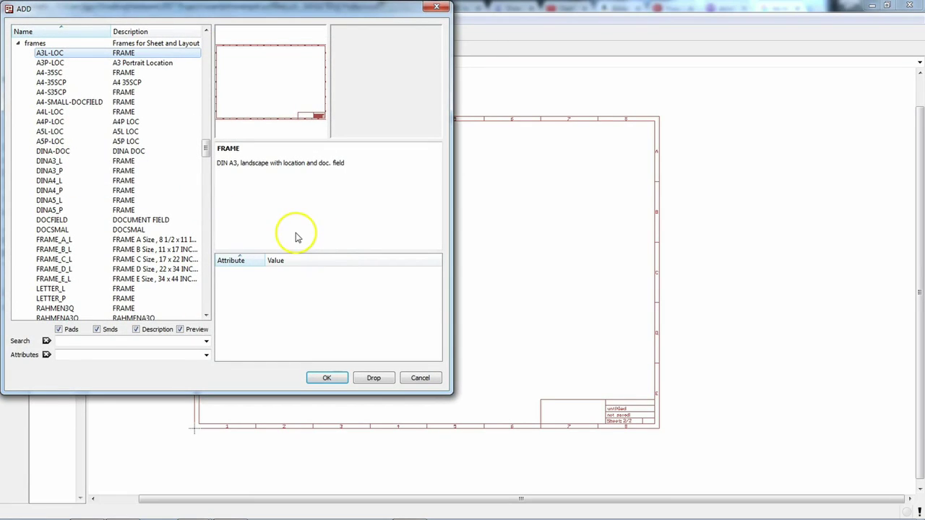
pyautogui.click(18, 43)
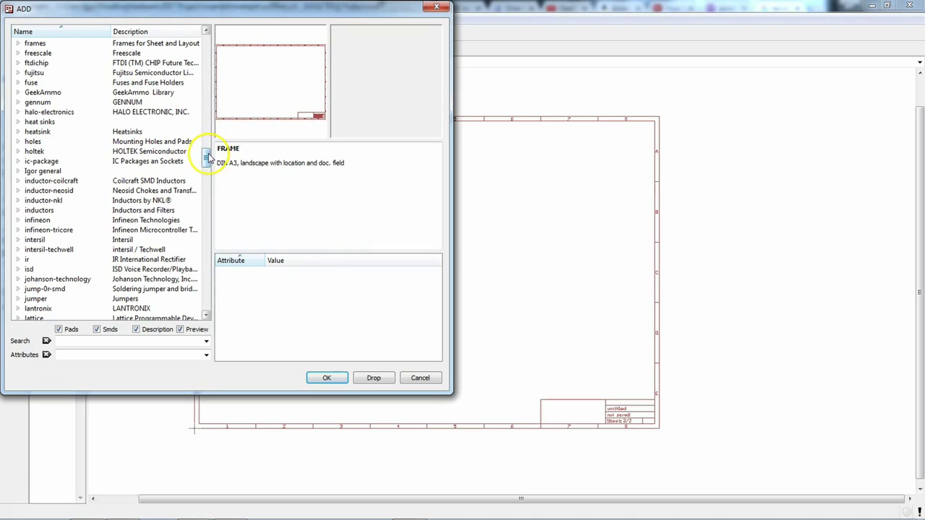
pyautogui.moveTo(207, 154); pyautogui.dragTo(209, 197)
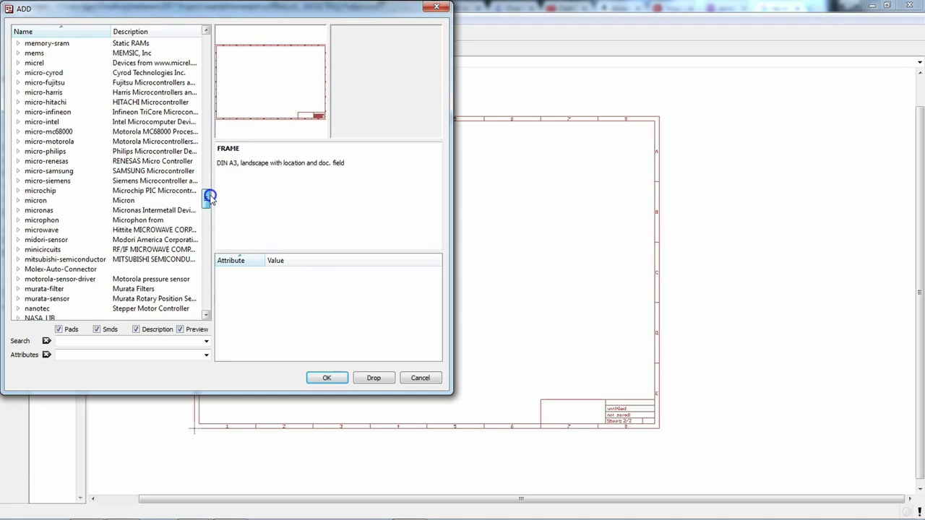
pyautogui.moveTo(211, 199); pyautogui.dragTo(209, 254)
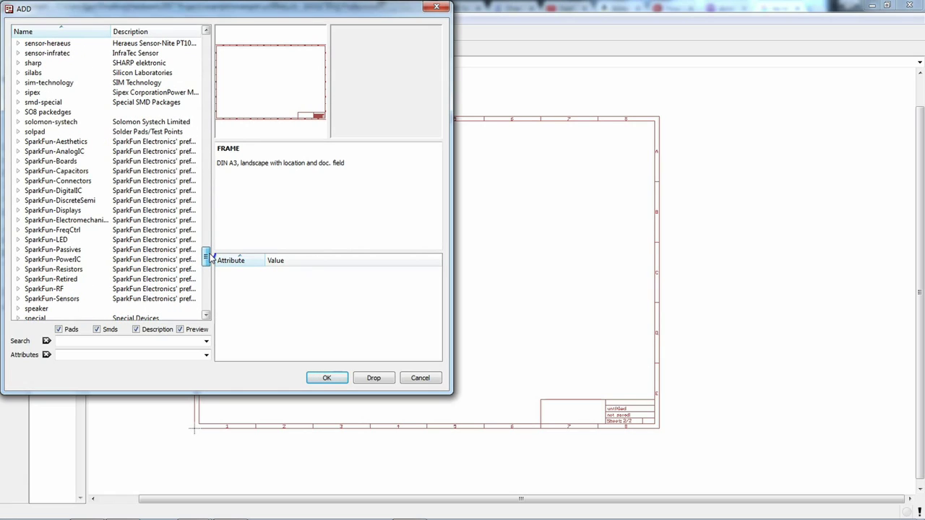
pyautogui.moveTo(209, 257); pyautogui.dragTo(208, 258)
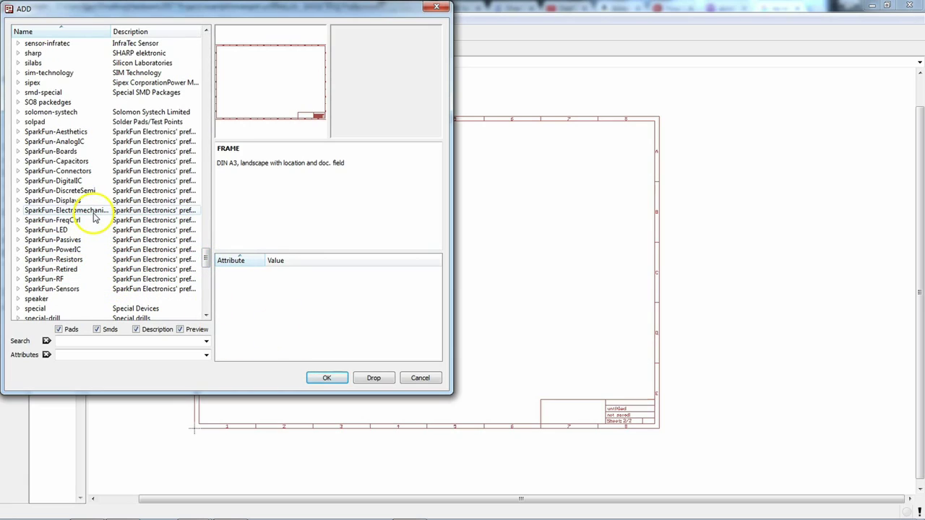
pyautogui.click(18, 141)
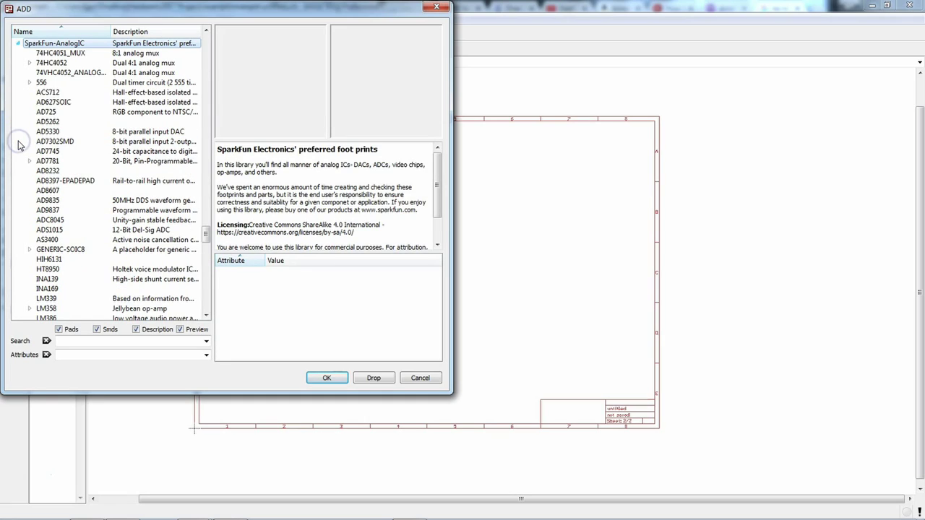
pyautogui.click(79, 55)
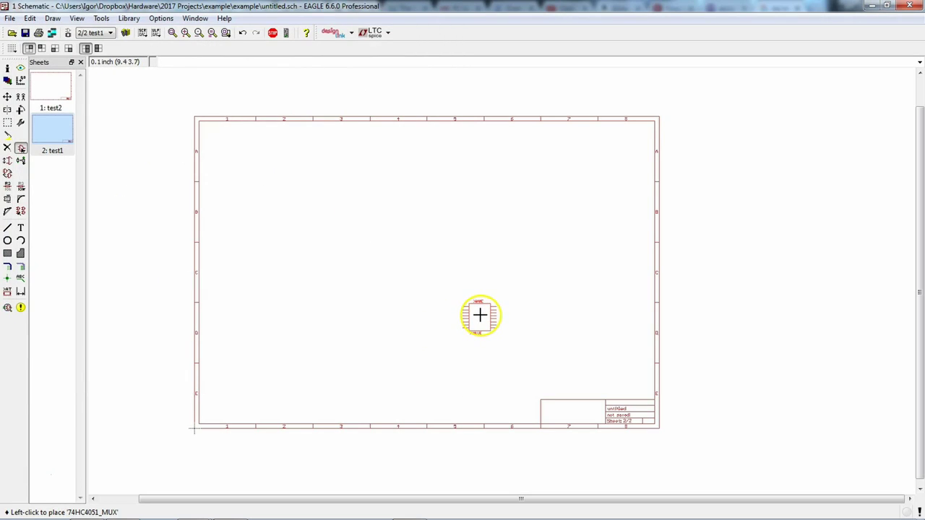
pyautogui.moveTo(480, 315); pyautogui.dragTo(619, 150)
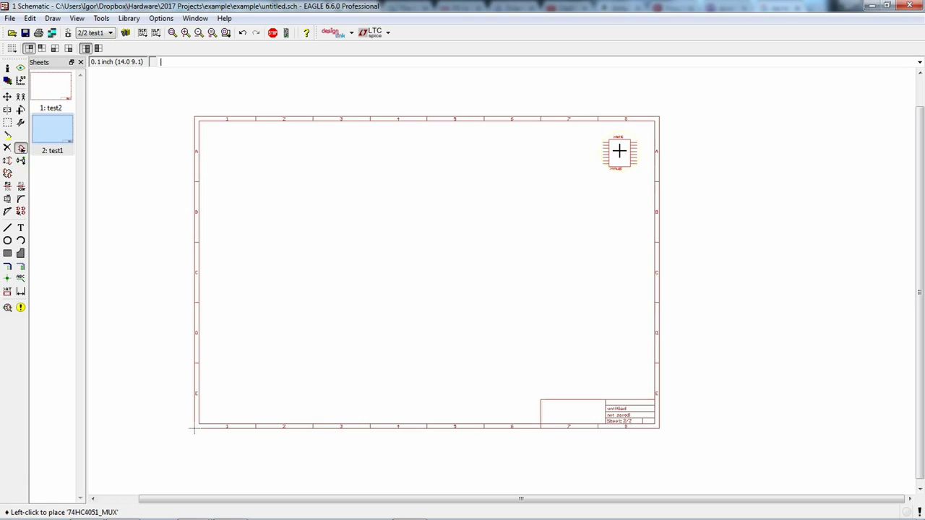
pyautogui.click(619, 151)
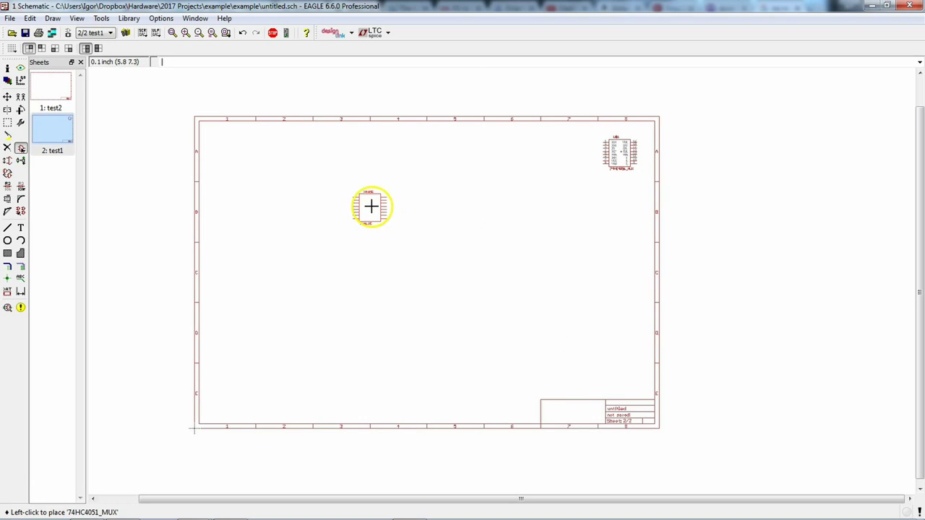
pyautogui.click(273, 33)
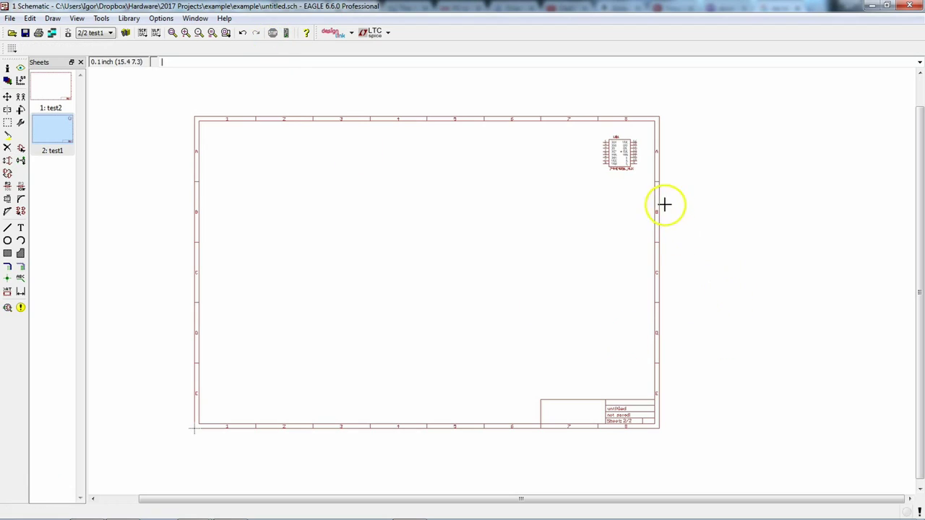
pyautogui.scroll(4, 638, 193)
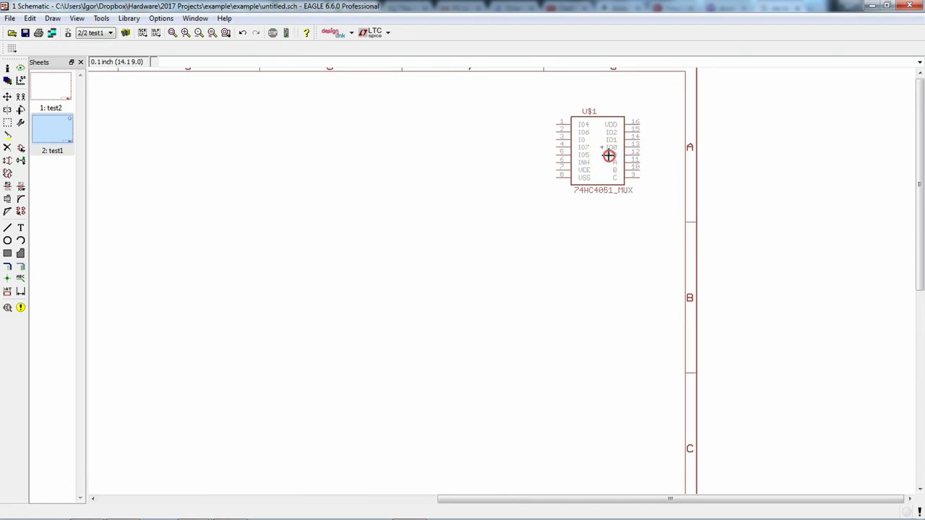
pyautogui.moveTo(607, 152); pyautogui.dragTo(623, 194, button='middle')
# Step: On sheet 1, locate the M05 5-pin header in the SparkFun-Connectors library
pyautogui.scroll(3, 623, 193)
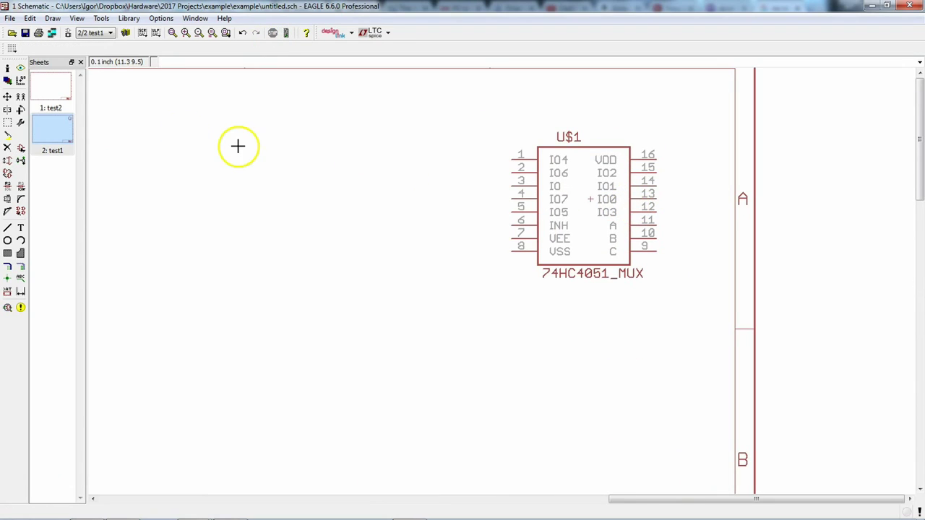
pyautogui.click(58, 89)
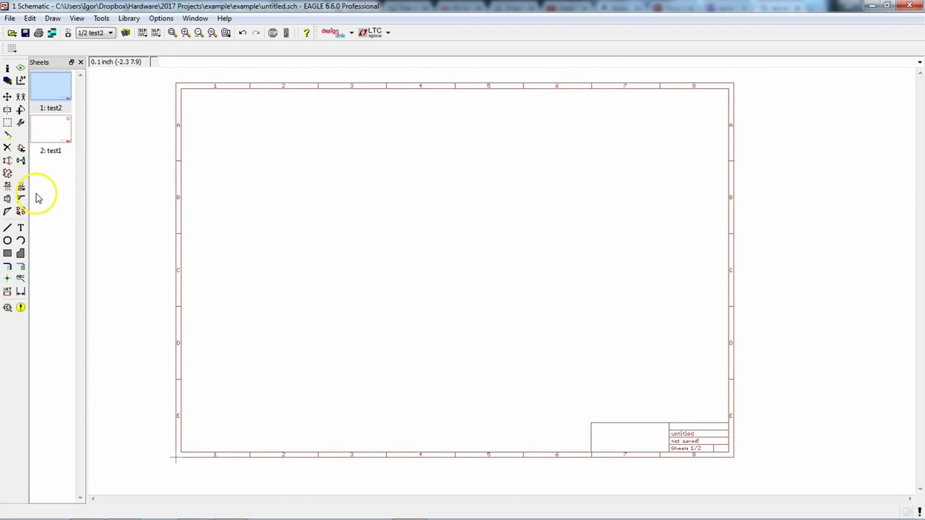
pyautogui.click(21, 150)
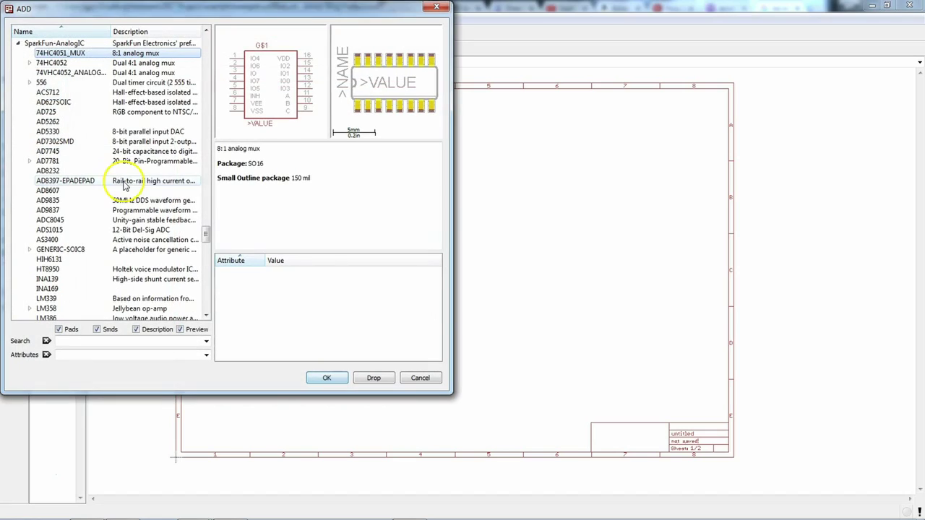
pyautogui.click(17, 43)
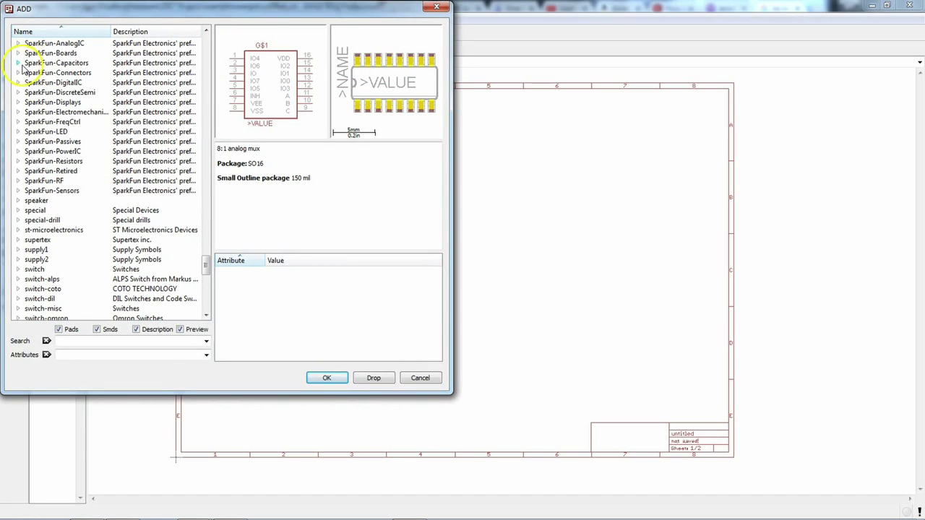
pyautogui.click(17, 73)
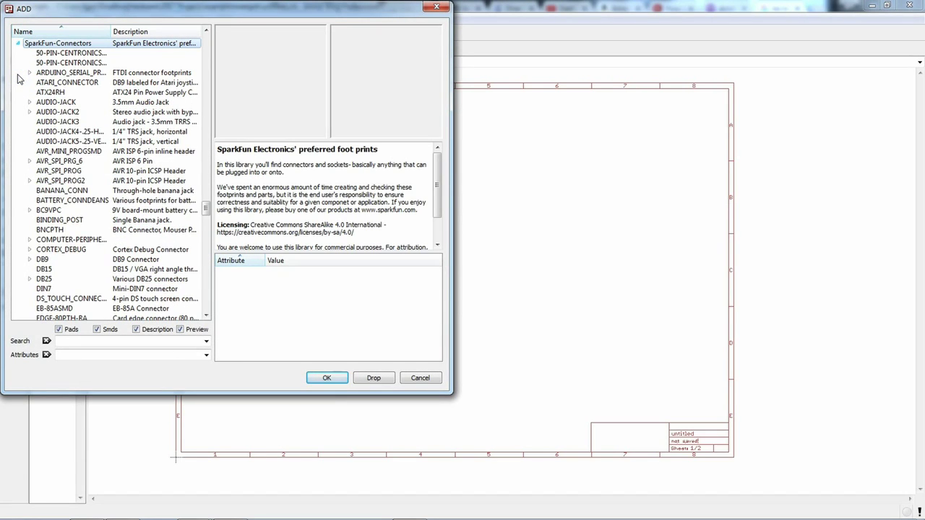
pyautogui.scroll(-11, 108, 221)
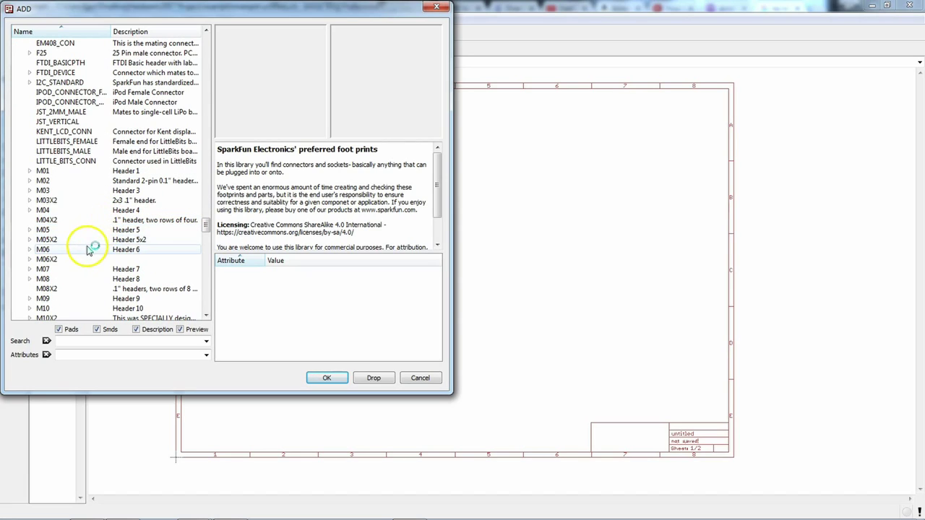
pyautogui.click(88, 229)
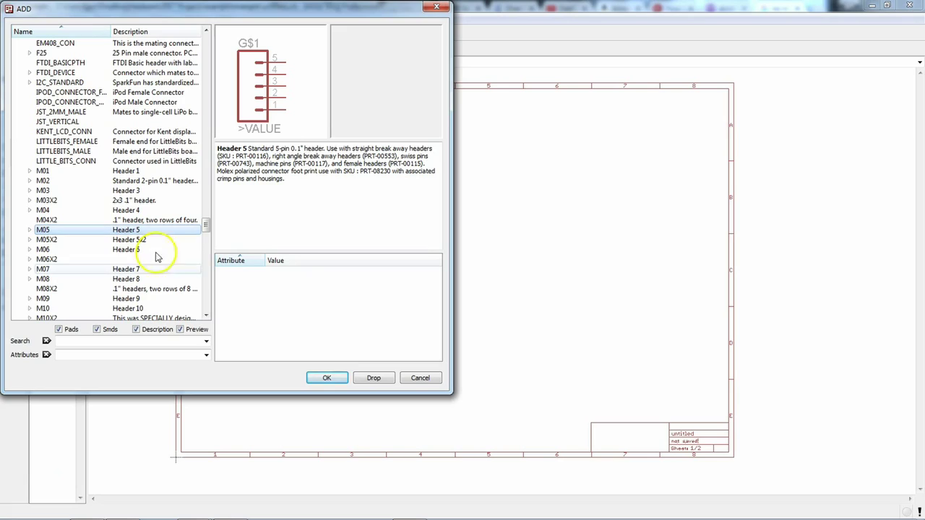
pyautogui.click(320, 377)
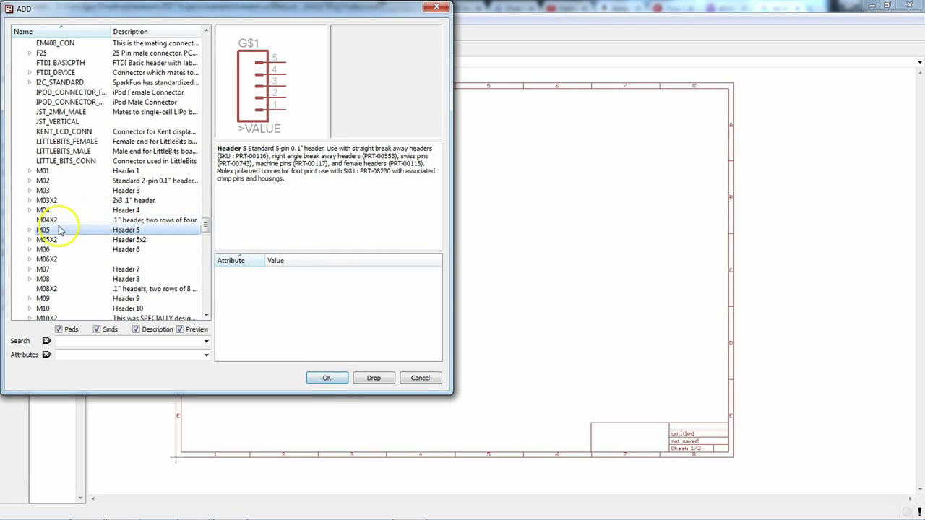
# Step: Choose the M05LOCK variant and place it near the left edge of sheet 1
pyautogui.click(29, 230)
pyautogui.click(59, 210)
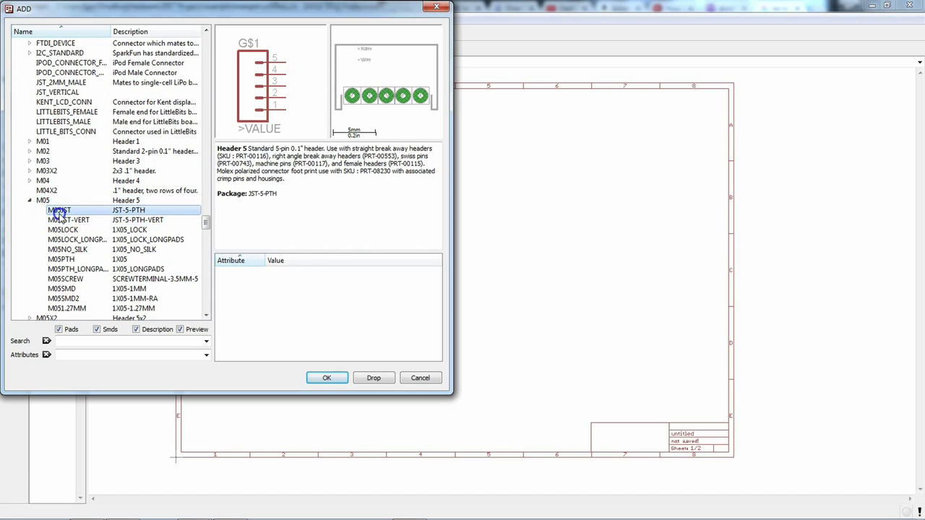
pyautogui.click(65, 219)
pyautogui.click(63, 230)
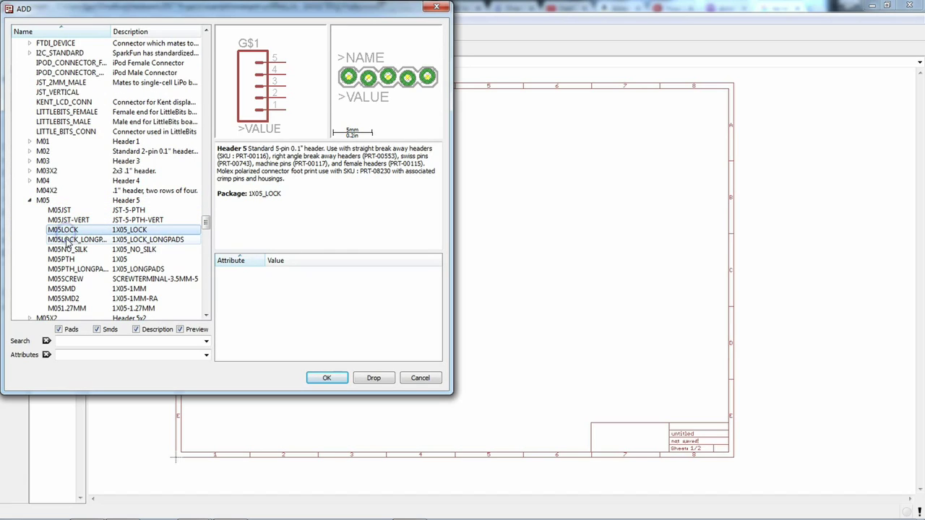
pyautogui.click(328, 377)
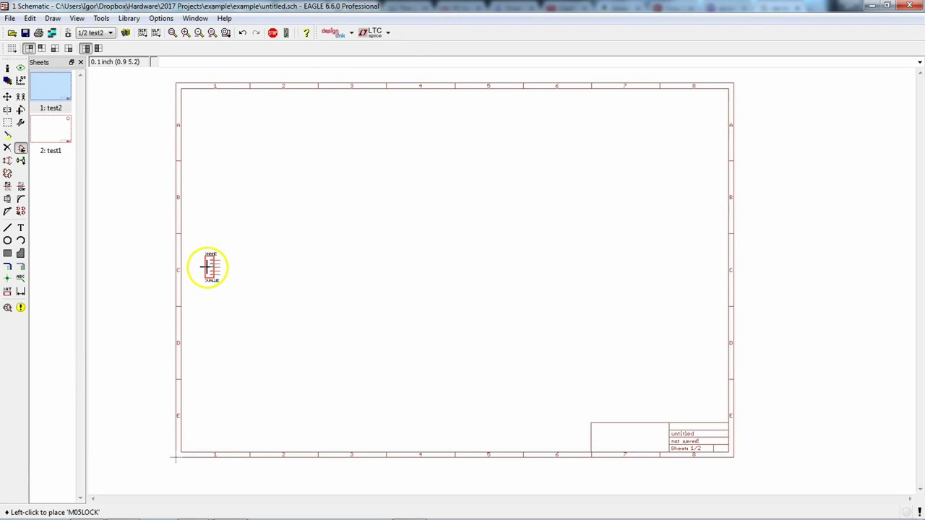
pyautogui.click(208, 267)
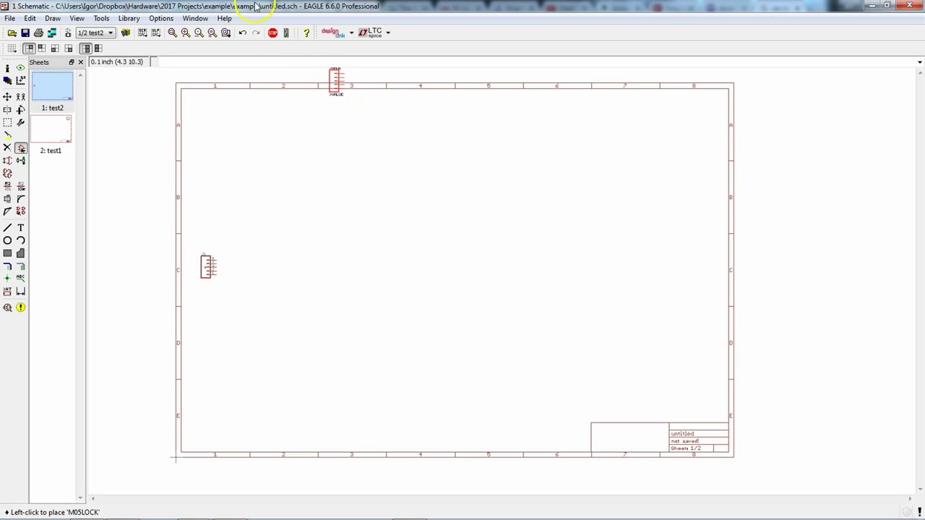
pyautogui.click(272, 33)
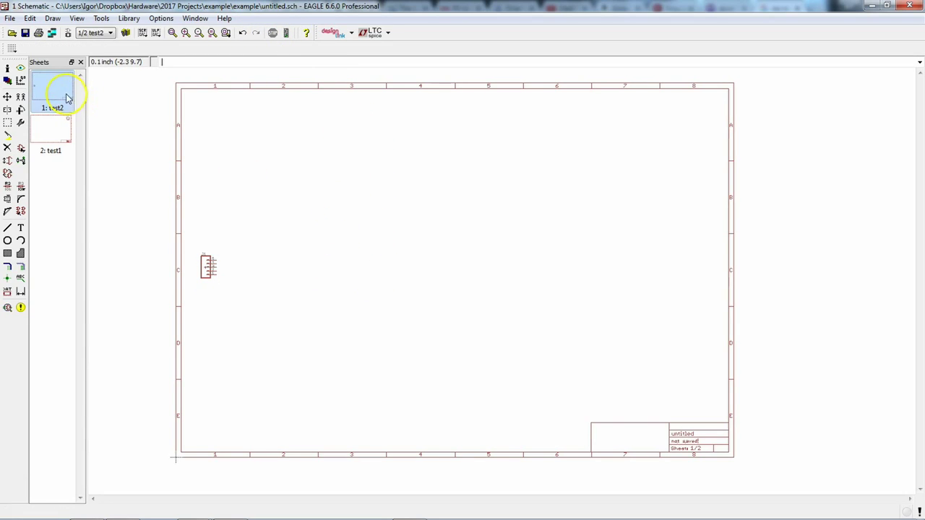
pyautogui.click(51, 130)
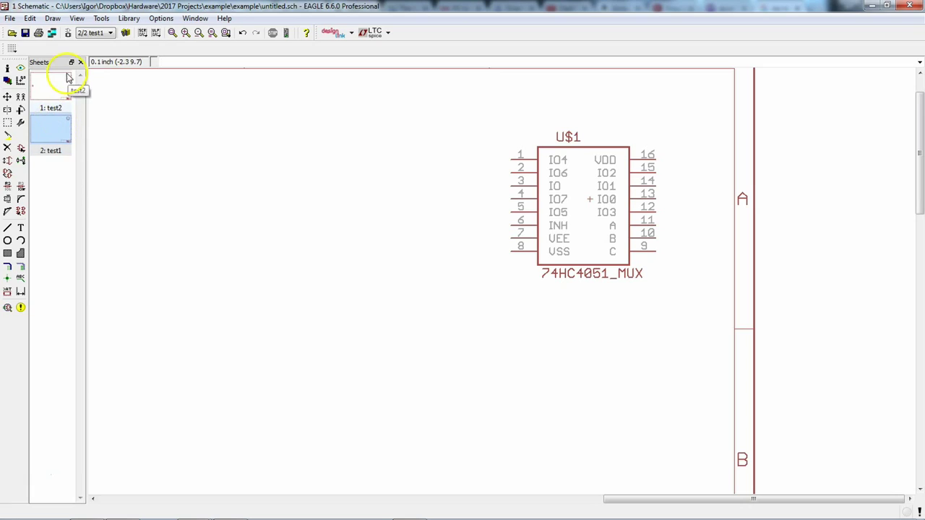
# Step: Change sheet 2's description from test1 to Multiplexer
pyautogui.scroll(-6, 428, 179)
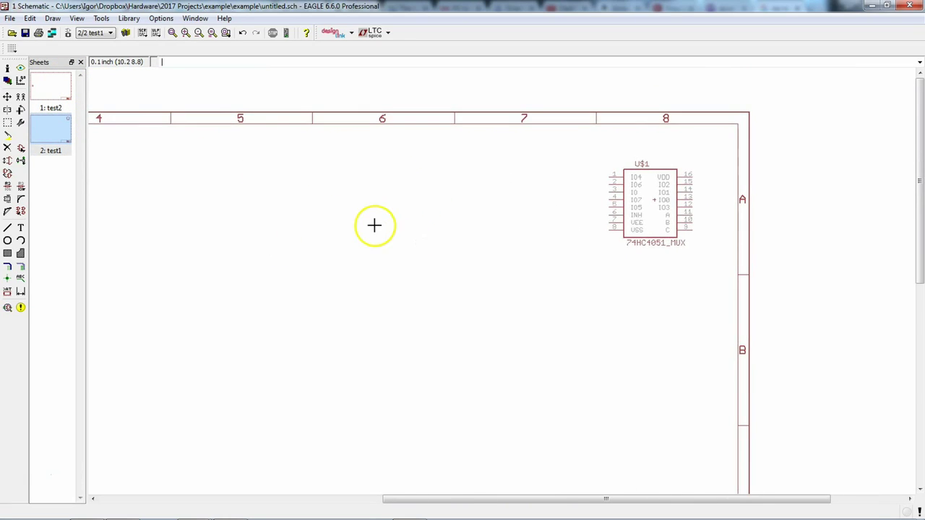
pyautogui.moveTo(486, 180); pyautogui.dragTo(383, 217, button='middle')
pyautogui.scroll(-2, 434, 191)
pyautogui.scroll(1, 382, 216)
pyautogui.rightClick(44, 124)
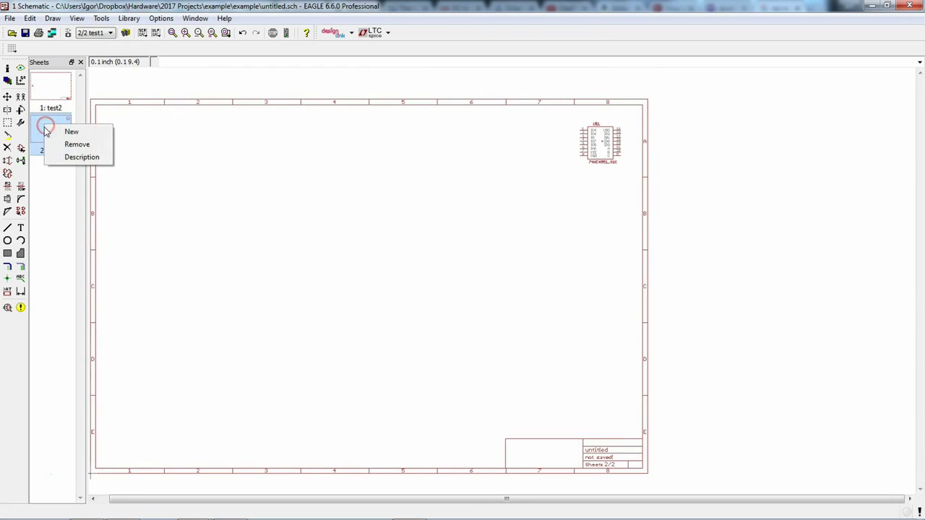
pyautogui.click(52, 159)
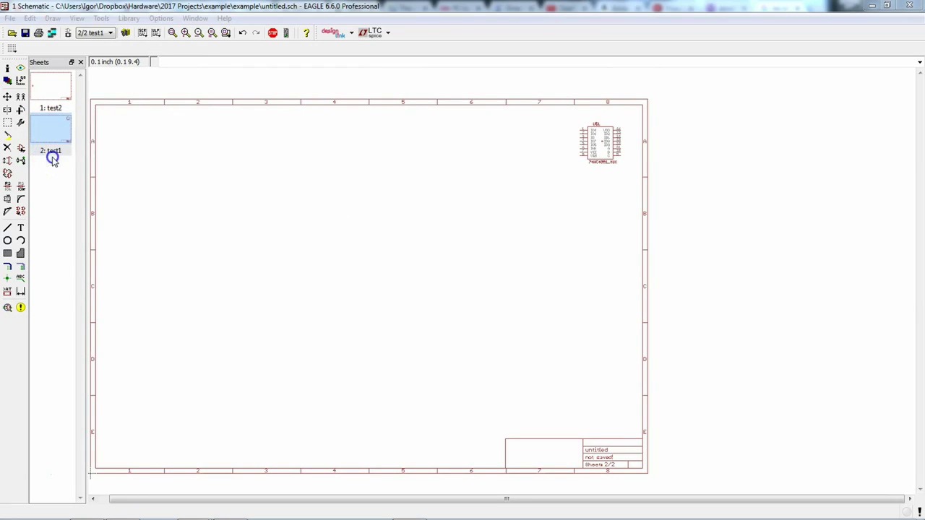
pyautogui.click(97, 169)
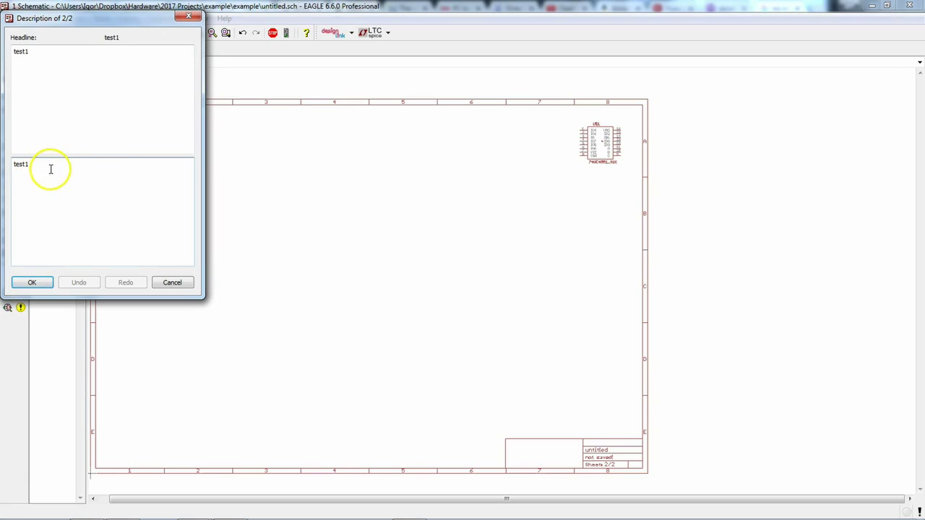
pyautogui.press('BackSpace')
pyautogui.press('BackSpace')
pyautogui.press('BackSpace')
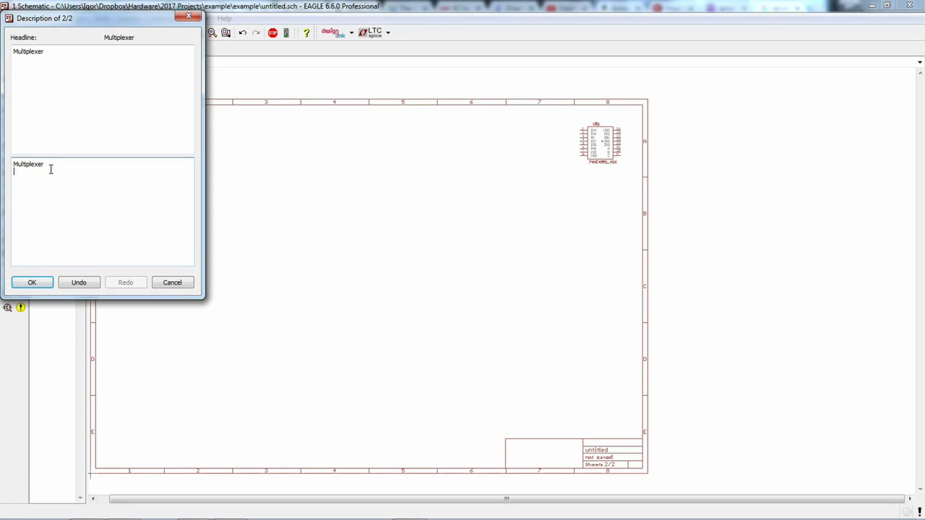
pyautogui.click(36, 283)
# Step: Change sheet 1's description from test2 to connector
pyautogui.click(57, 88)
pyautogui.rightClick(57, 88)
pyautogui.click(76, 116)
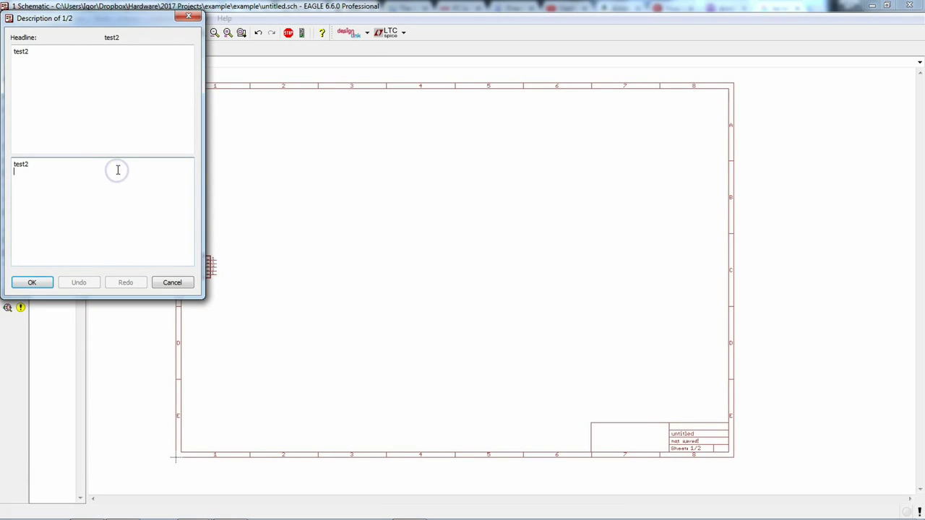
pyautogui.press('BackSpace')
pyautogui.press('BackSpace')
pyautogui.press('BackSpace')
pyautogui.press('BackSpace')
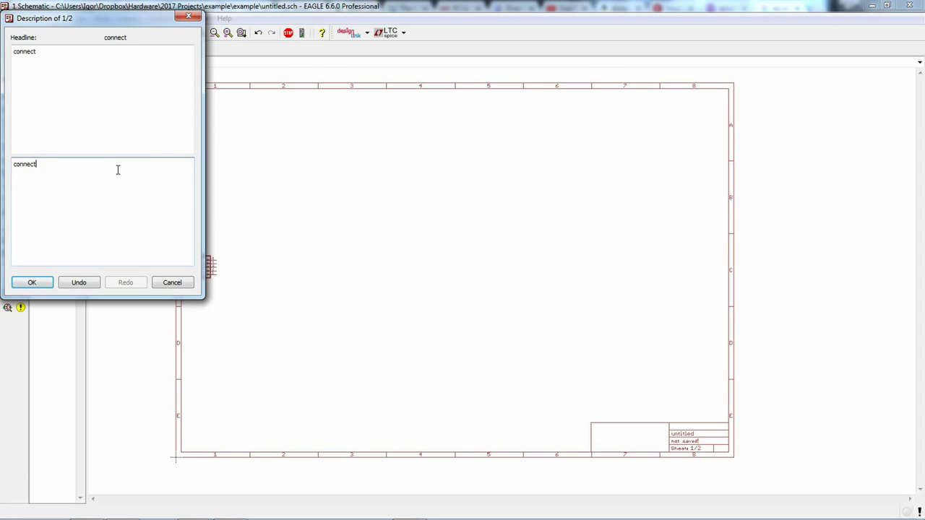
pyautogui.click(49, 282)
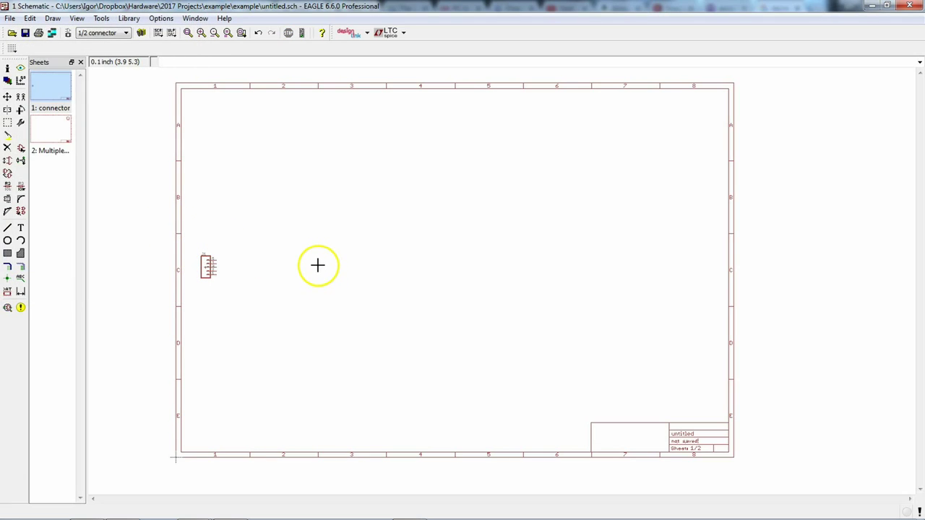
# Step: Draw a short net wire N$1 rightward from pin 5 of J1 on the connector sheet
pyautogui.click(62, 130)
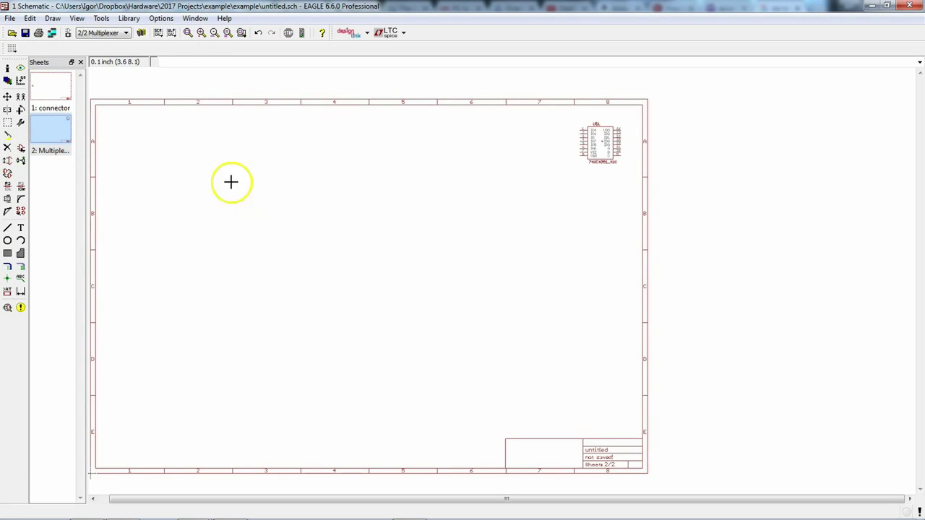
pyautogui.click(50, 87)
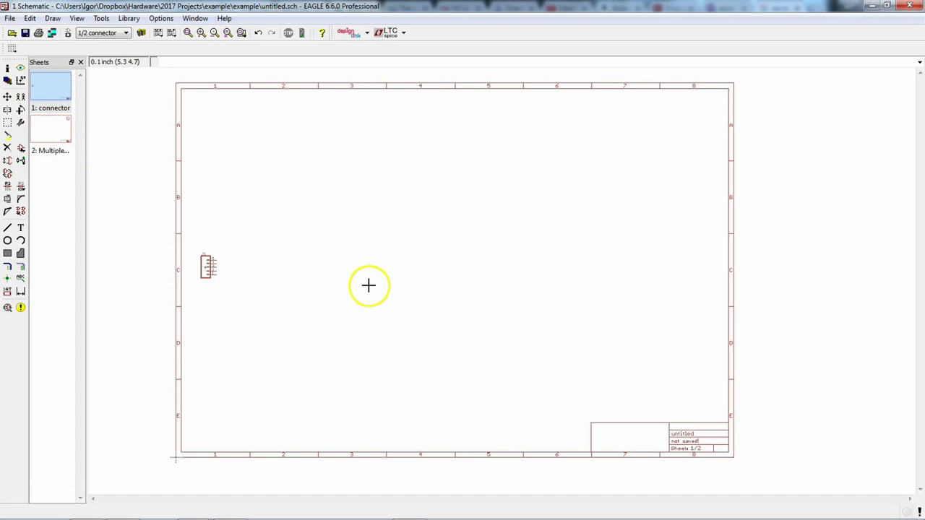
pyautogui.click(21, 268)
pyautogui.click(21, 267)
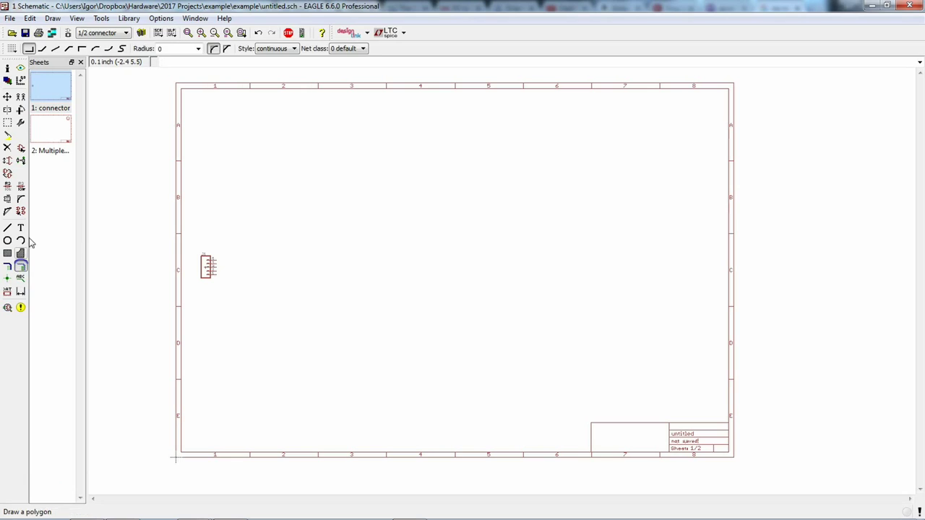
pyautogui.scroll(6, 206, 260)
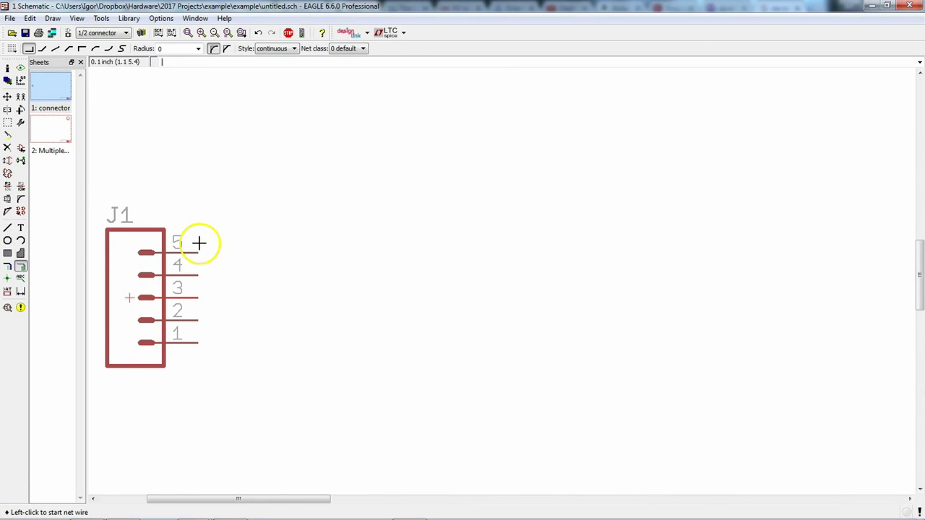
pyautogui.click(197, 251)
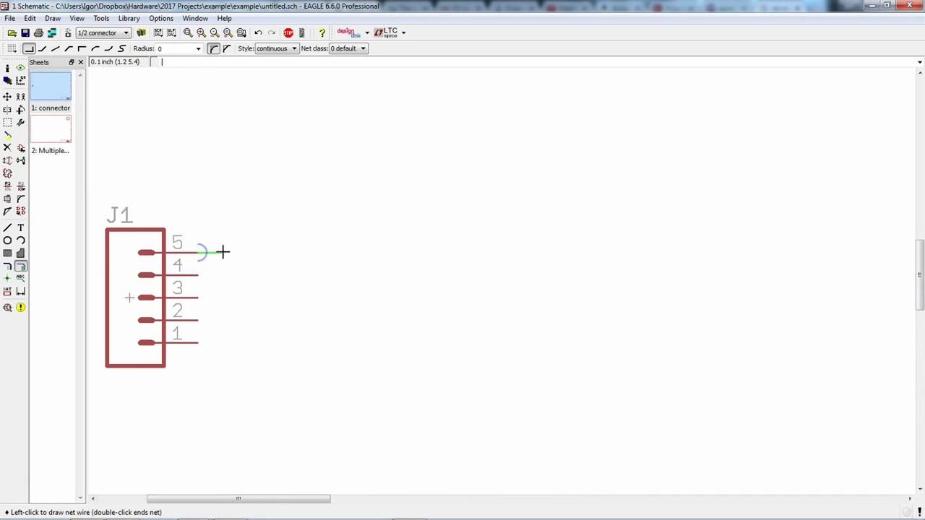
pyautogui.doubleClick(326, 250)
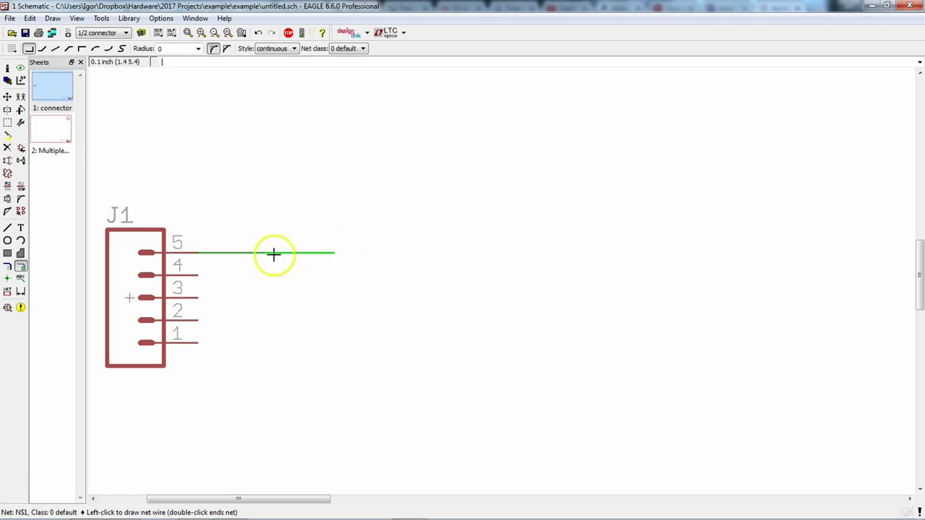
pyautogui.click(203, 253)
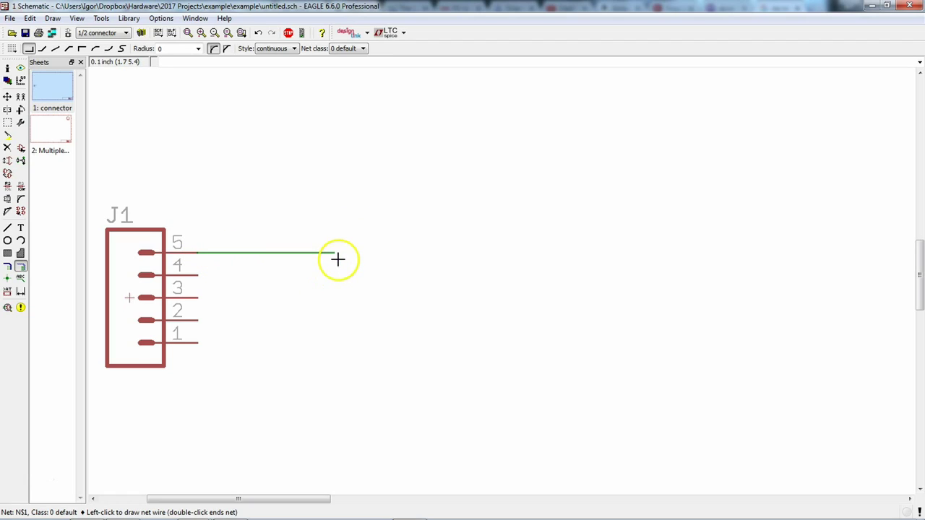
pyautogui.click(292, 33)
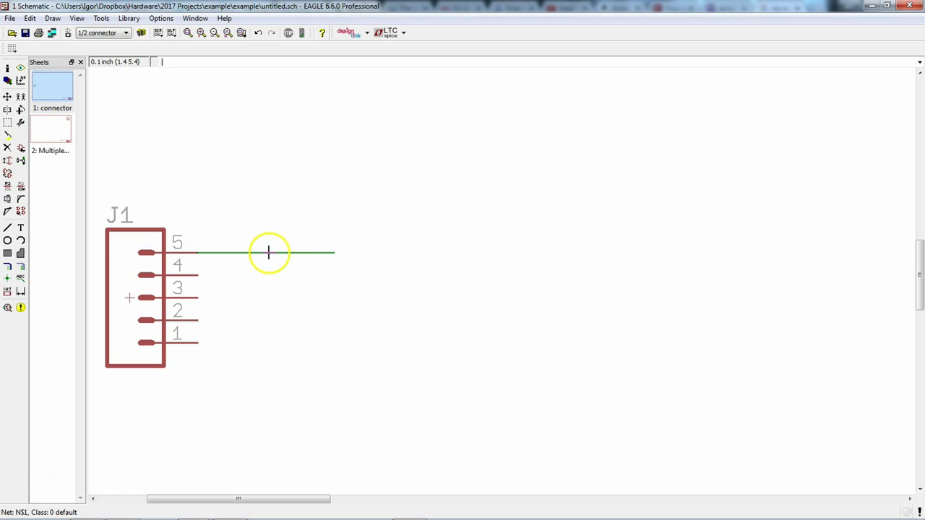
pyautogui.rightClick(268, 252)
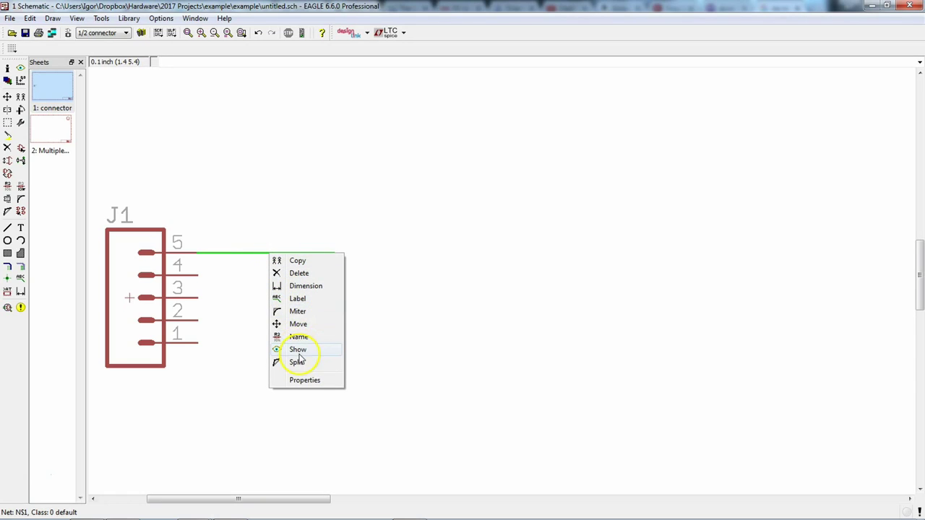
# Step: Name the pin 5 net '5', then check the multiplexer's left-side pins on the Multiplexer sheet
pyautogui.click(298, 337)
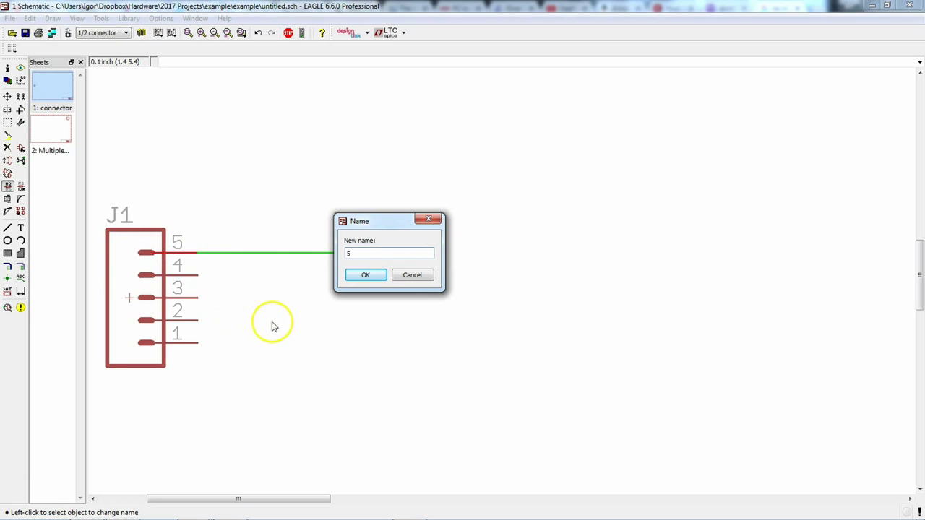
pyautogui.click(366, 275)
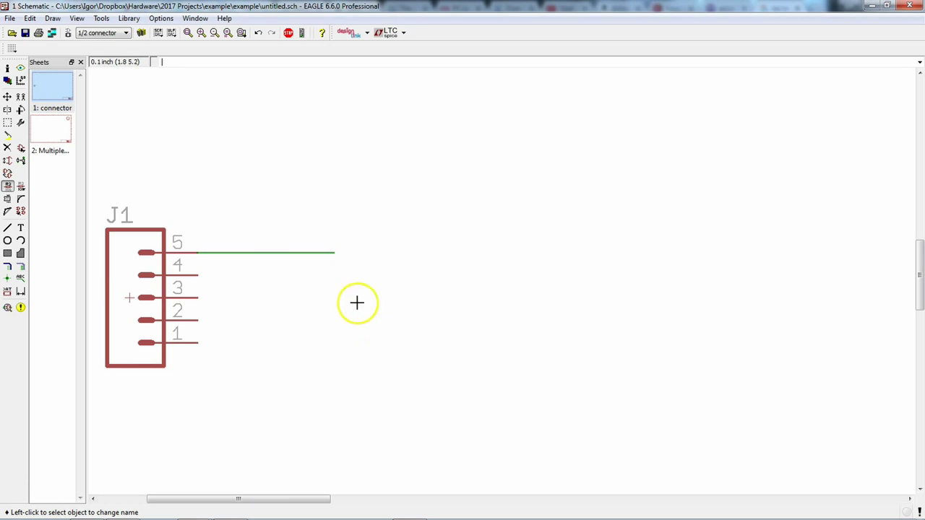
pyautogui.click(47, 132)
pyautogui.scroll(5, 591, 144)
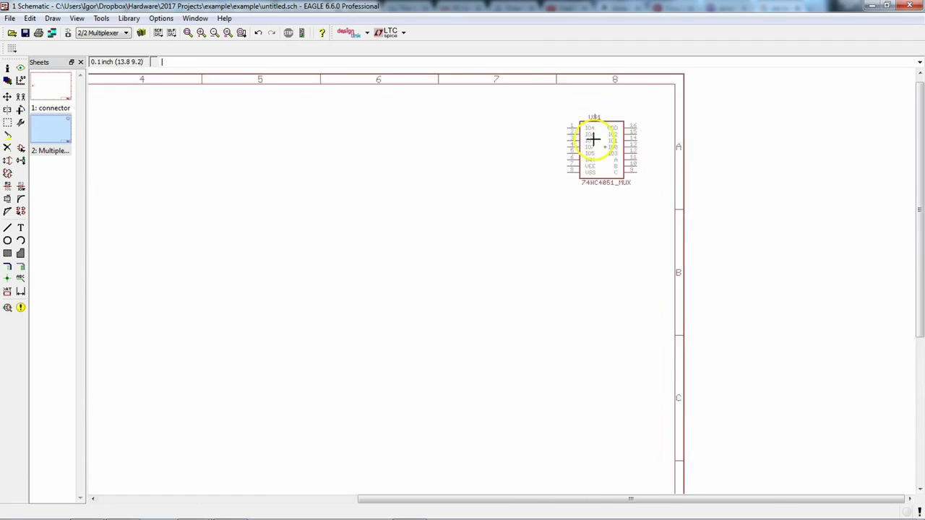
pyautogui.moveTo(593, 150); pyautogui.dragTo(584, 244, button='middle')
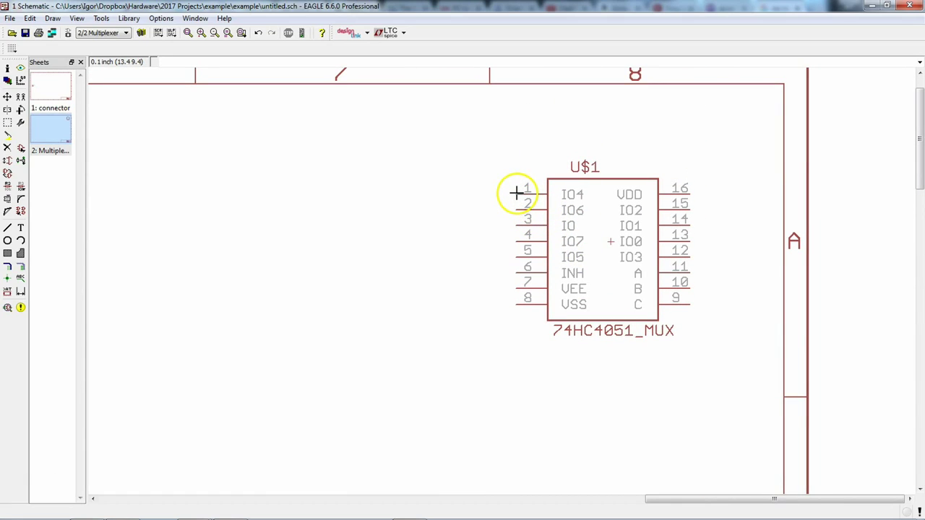
# Step: Rename the J1 pin 5 net from 5 to J1_CONNECTOR_5
pyautogui.click(51, 90)
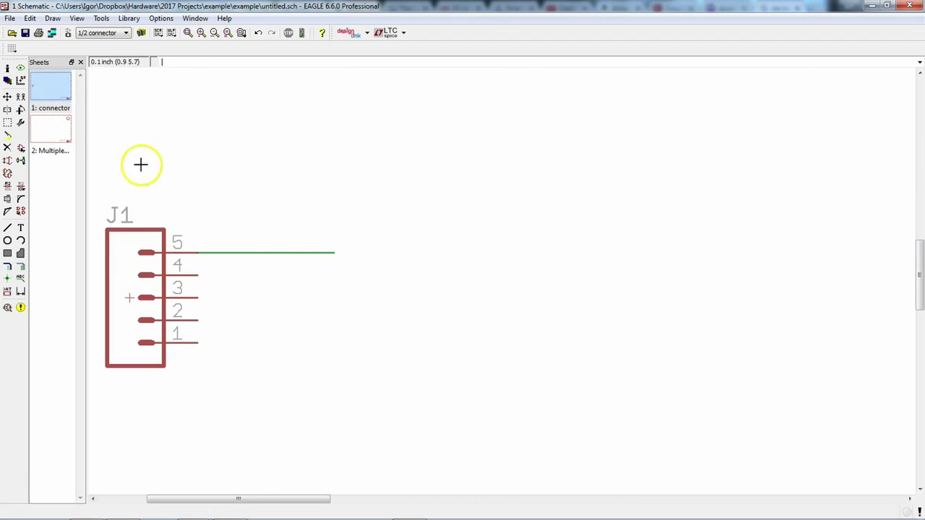
pyautogui.rightClick(266, 252)
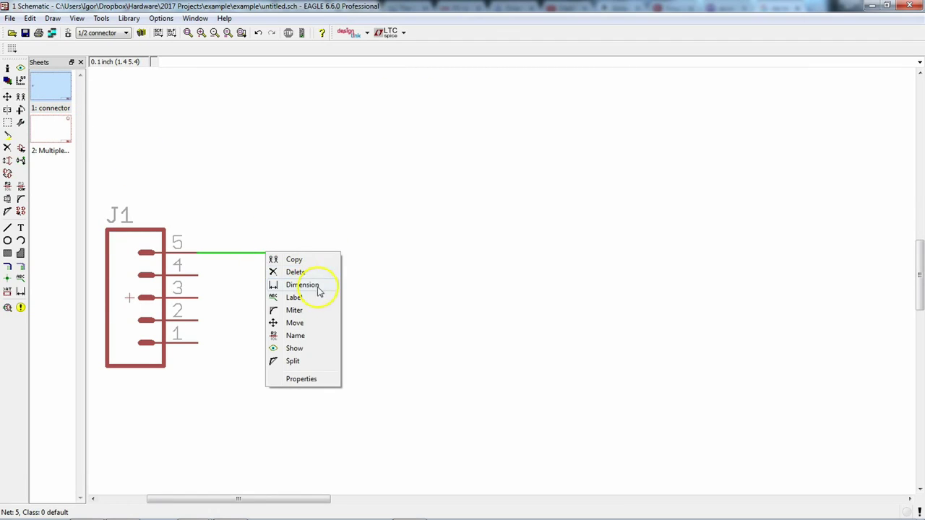
pyautogui.click(294, 335)
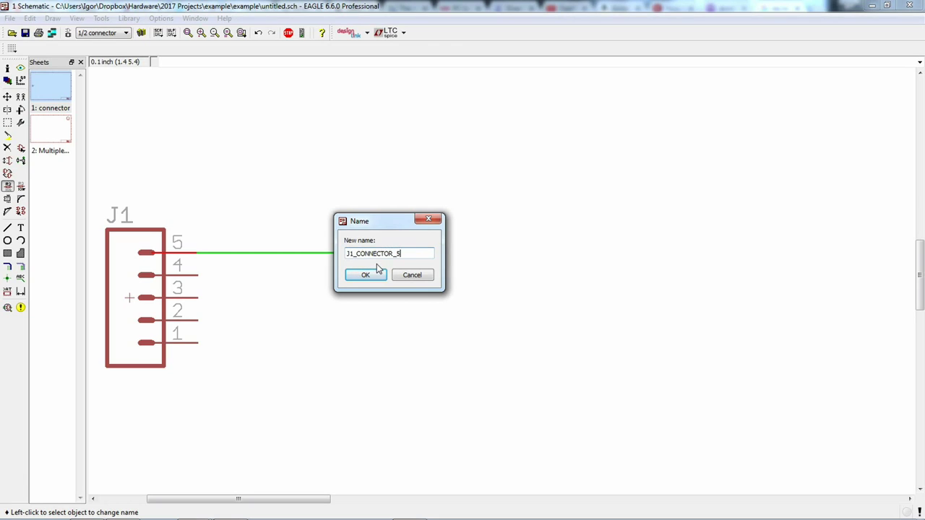
pyautogui.click(376, 268)
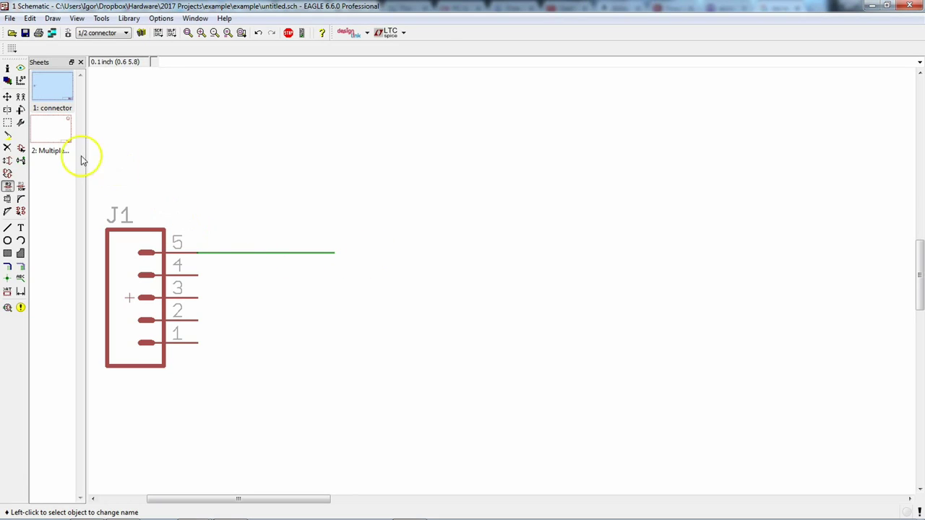
pyautogui.click(60, 132)
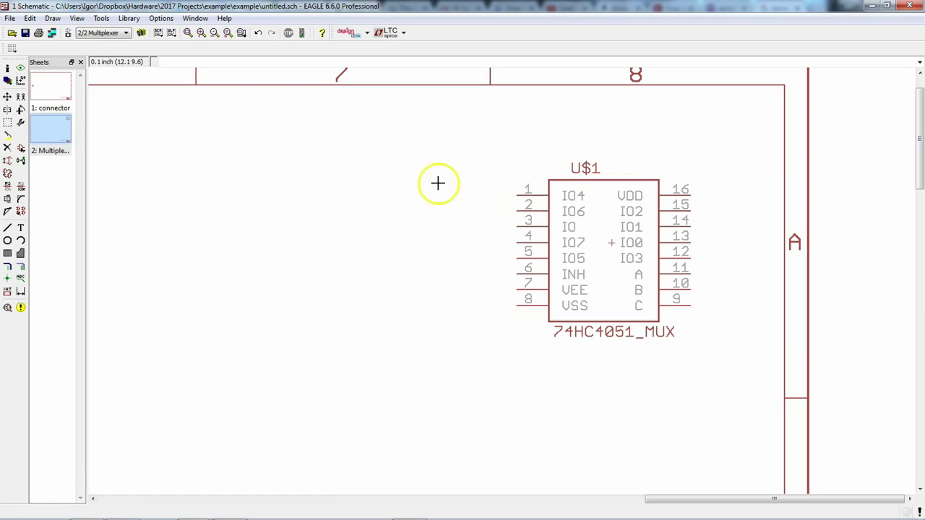
# Step: Run a short net wire leftward from U$1's IO5 pin on the Multiplexer sheet
pyautogui.click(21, 266)
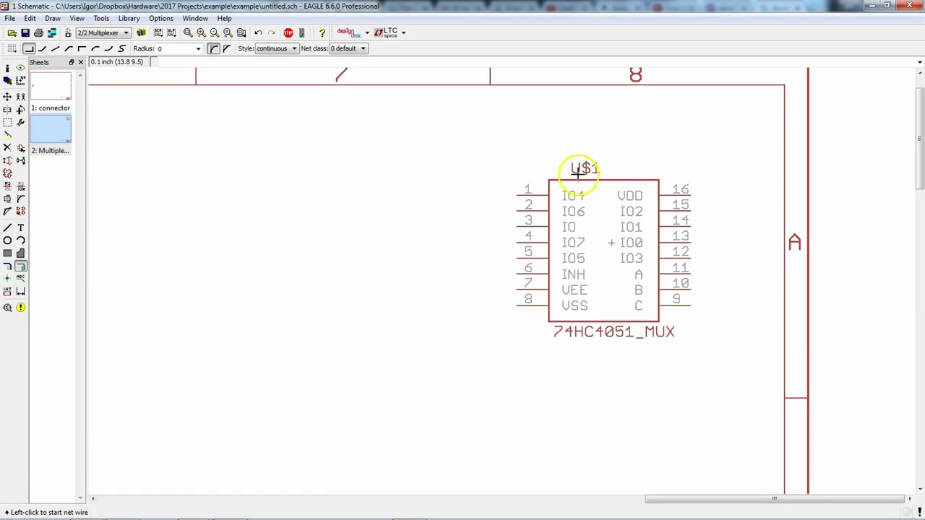
pyautogui.click(514, 258)
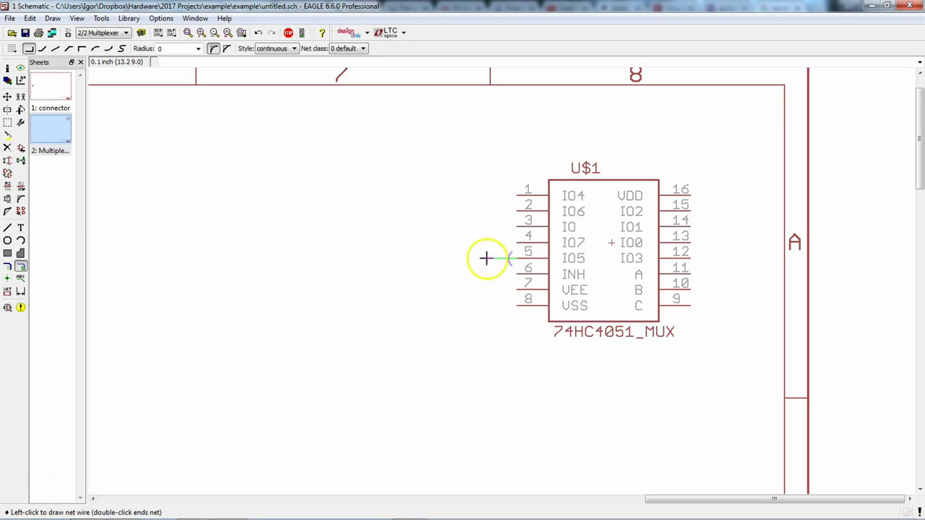
pyautogui.click(422, 257)
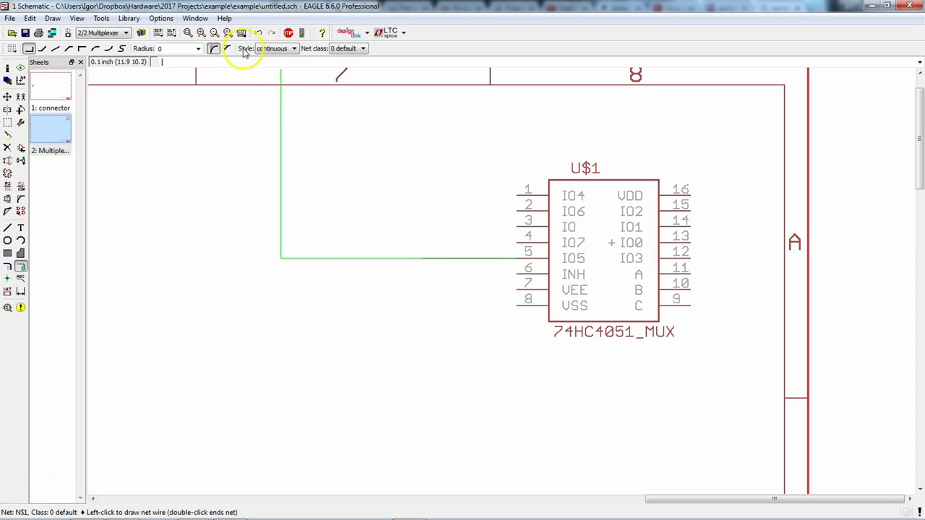
pyautogui.click(289, 33)
# Step: Name the IO5 wire's net J1_CONNECTOR_5 and accept merging it with the connector net
pyautogui.rightClick(460, 258)
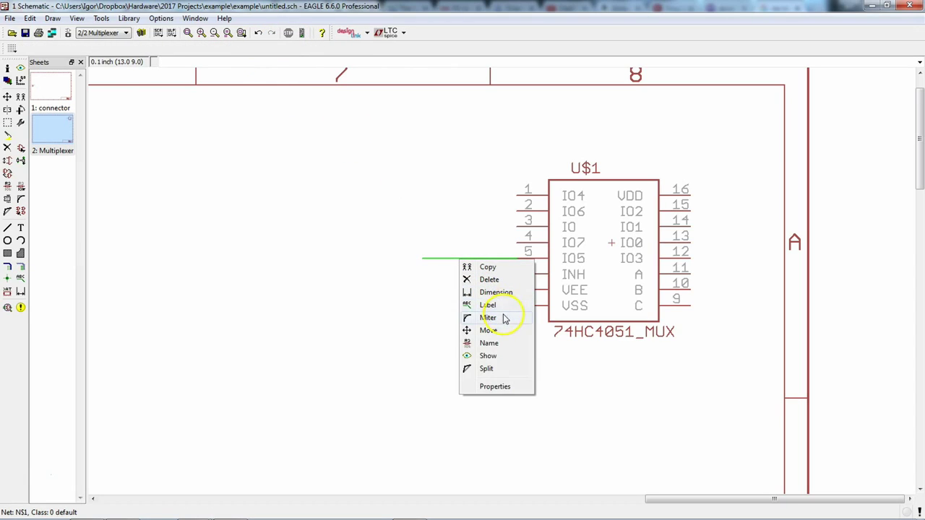
pyautogui.click(500, 341)
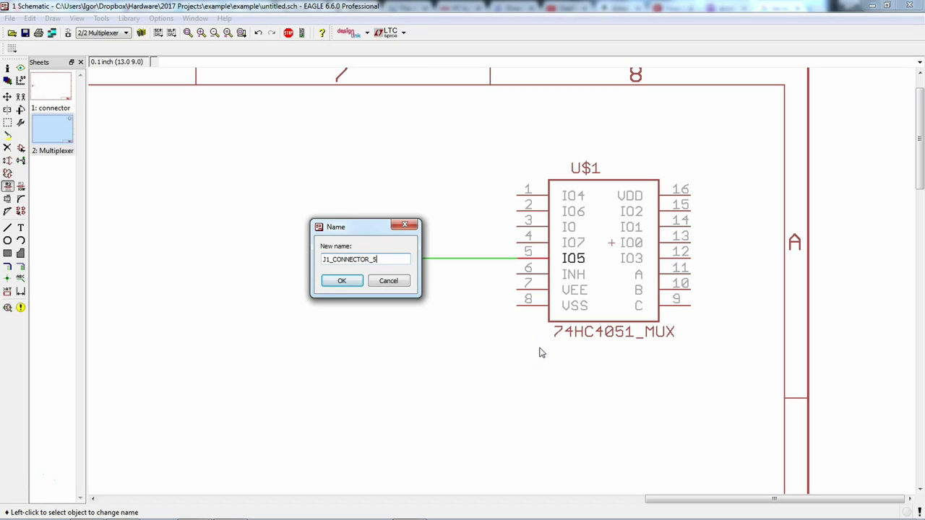
pyautogui.click(349, 281)
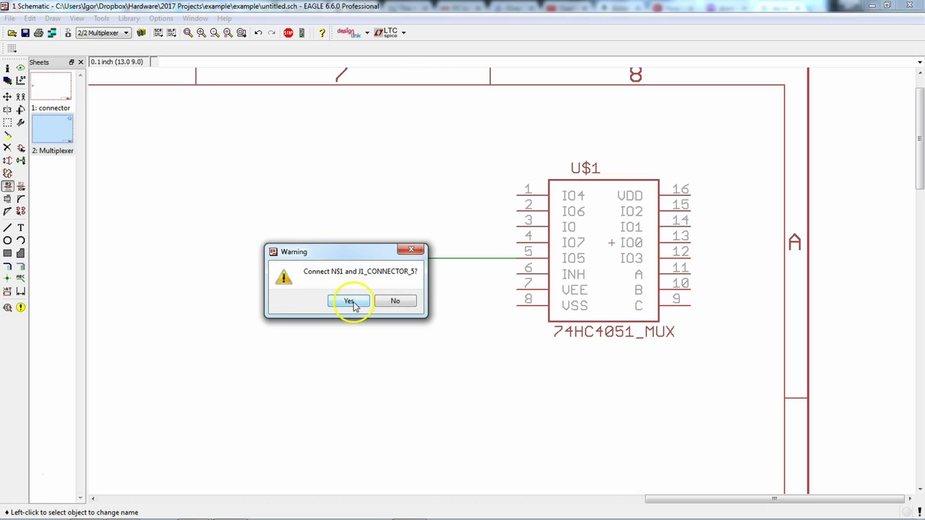
pyautogui.click(350, 303)
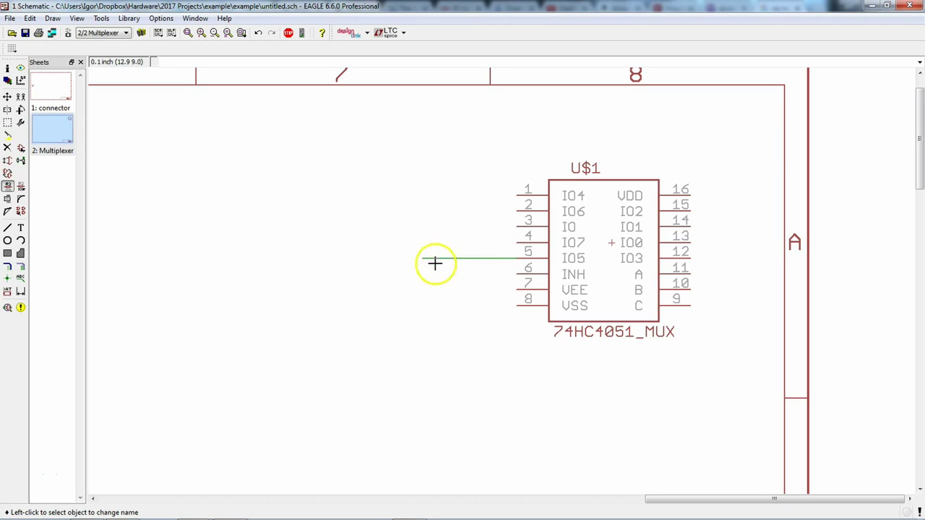
pyautogui.rightClick(466, 258)
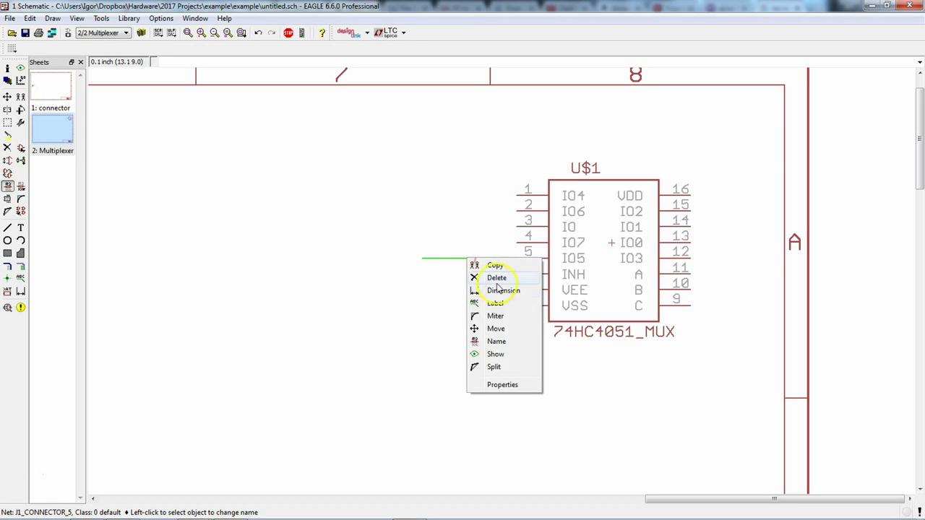
pyautogui.click(499, 341)
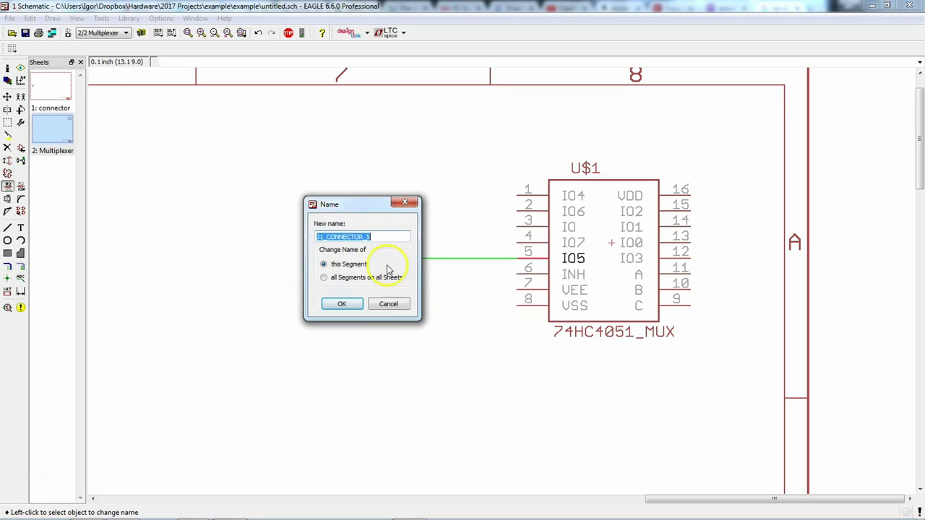
pyautogui.click(391, 303)
pyautogui.click(64, 92)
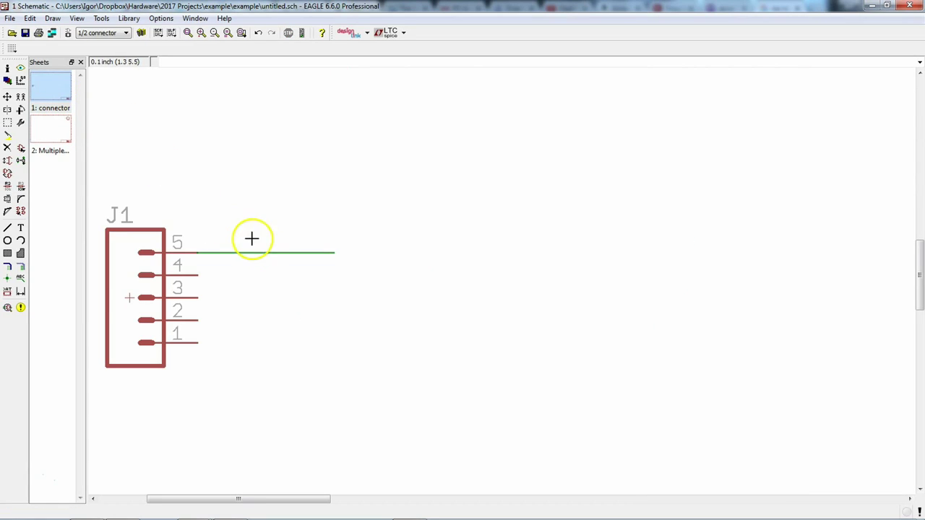
pyautogui.rightClick(272, 253)
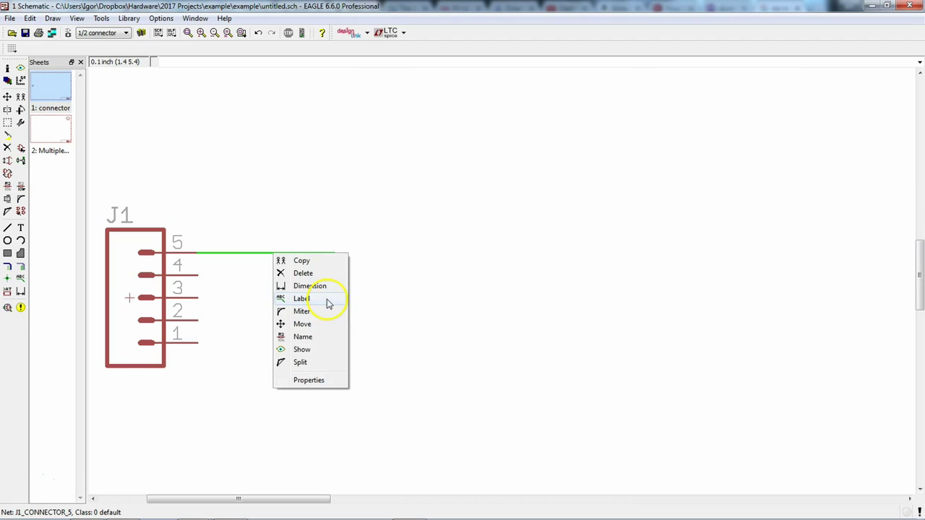
pyautogui.click(327, 336)
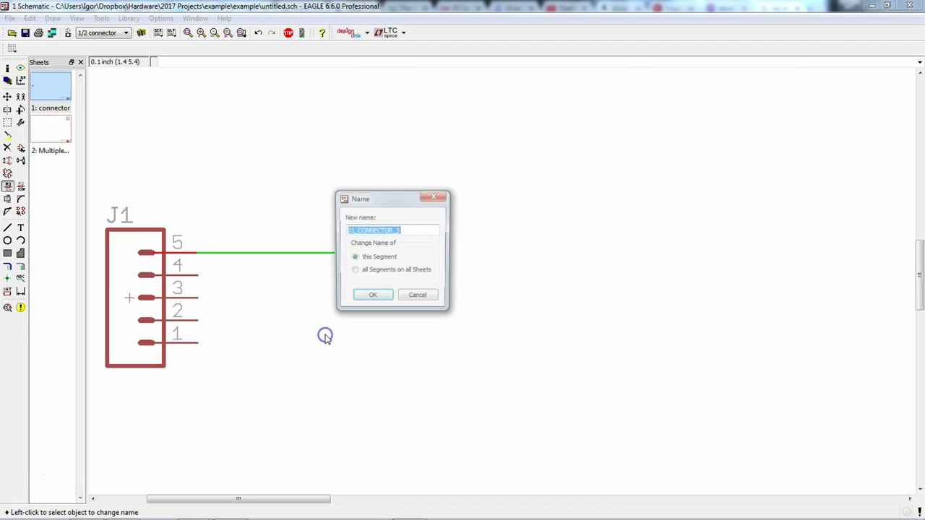
pyautogui.click(422, 298)
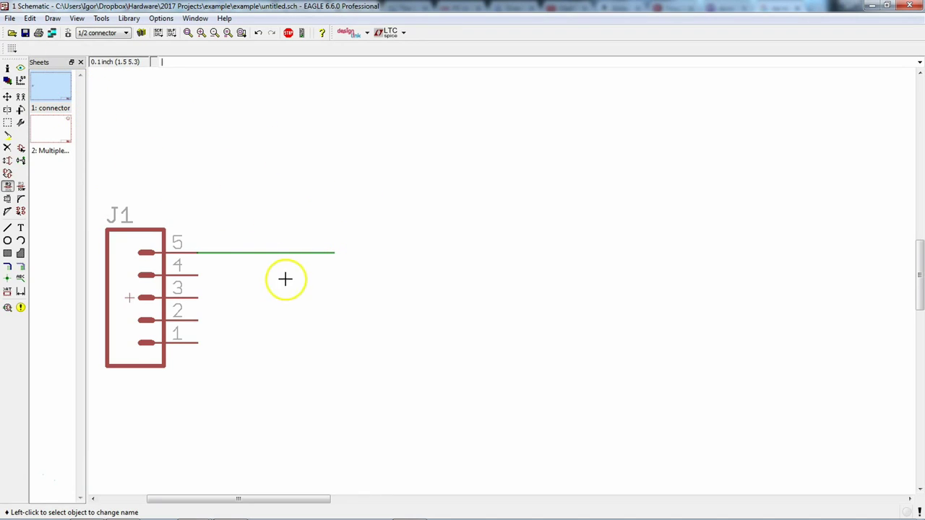
pyautogui.click(21, 280)
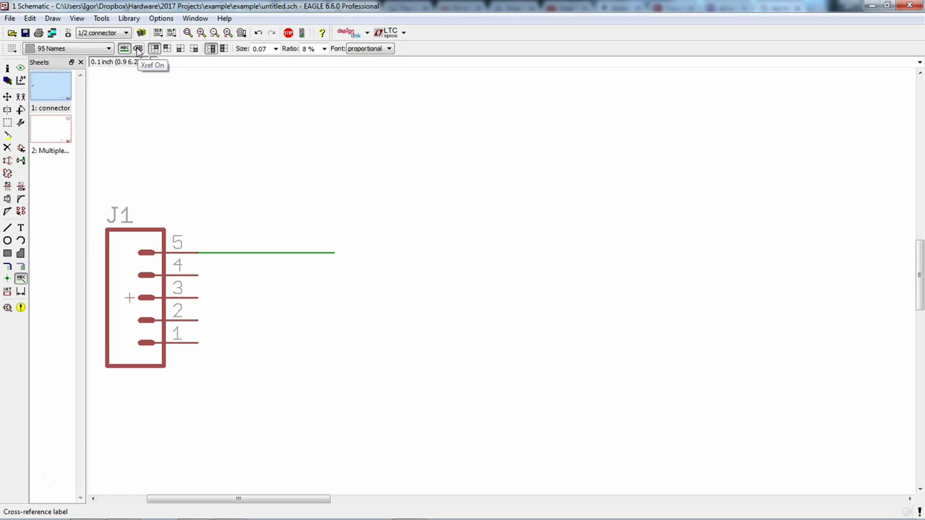
# Step: Turn on cross-reference labelling and bring J1 and its pin 5 wire into view
pyautogui.click(137, 48)
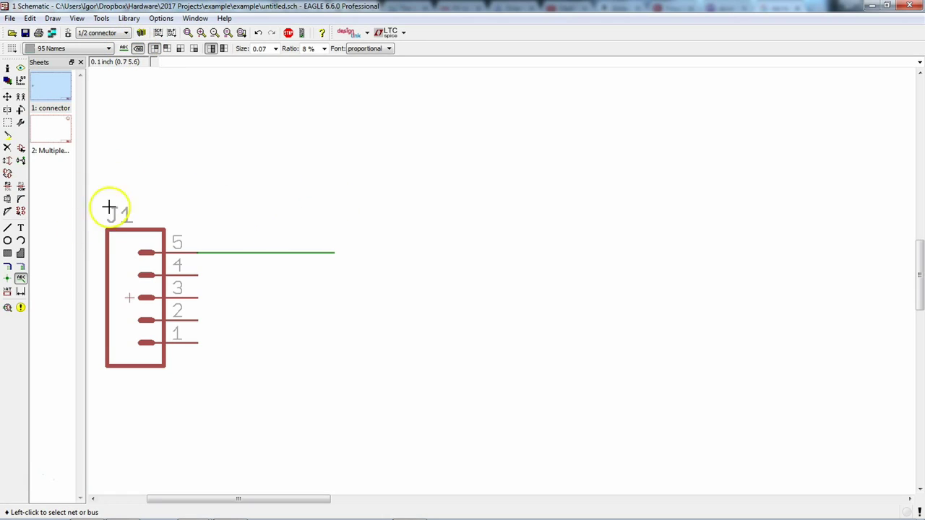
pyautogui.scroll(-5, 371, 178)
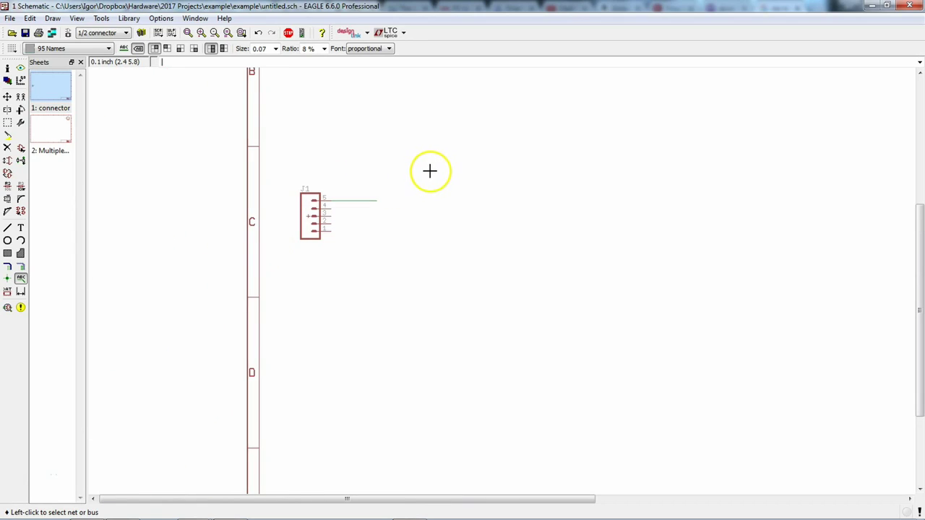
pyautogui.moveTo(462, 187); pyautogui.dragTo(429, 330, button='middle')
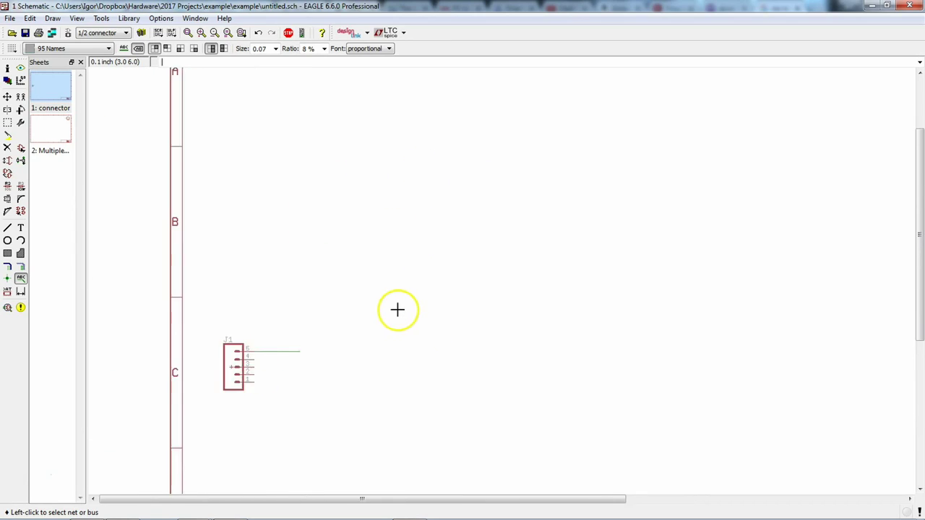
pyautogui.scroll(2, 397, 310)
pyautogui.moveTo(218, 385); pyautogui.dragTo(309, 287, button='middle')
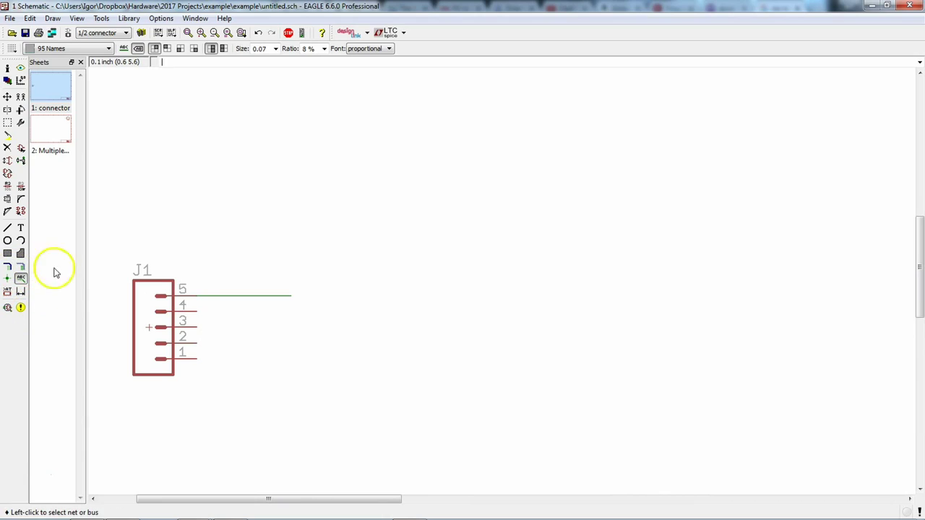
# Step: Place the J1_CONNECTOR_5/2.7A label and settle it at the end of the pin 5 wire
pyautogui.click(288, 295)
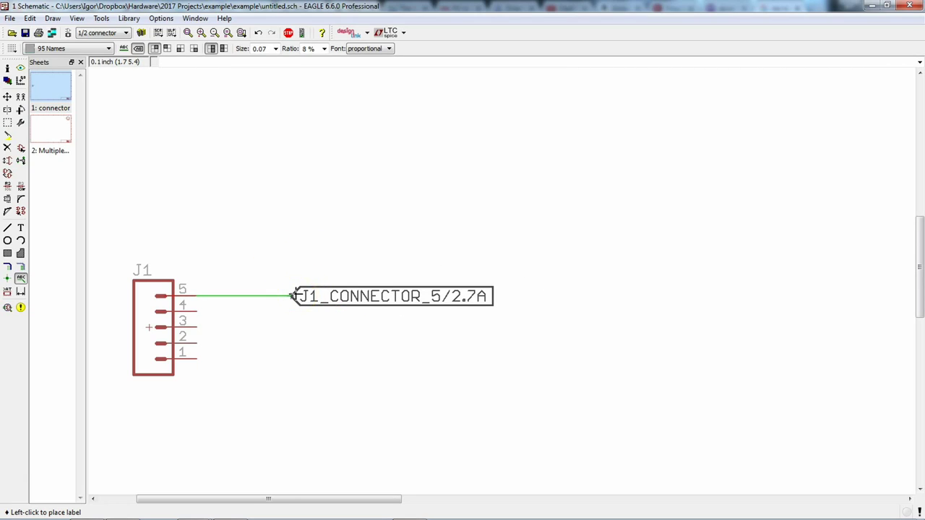
pyautogui.moveTo(293, 296); pyautogui.dragTo(302, 257)
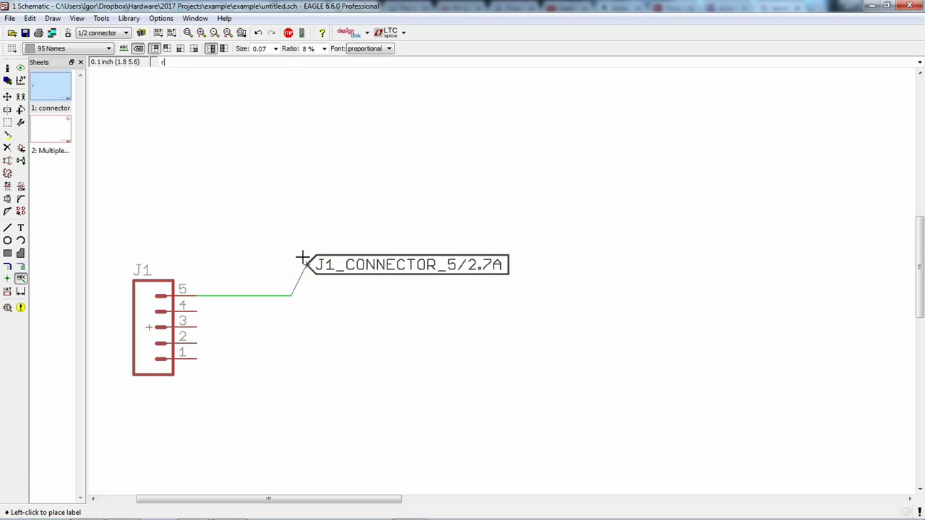
pyautogui.click(309, 289)
pyautogui.moveTo(308, 296)
pyautogui.mouseDown()
pyautogui.moveTo(306, 281)
pyautogui.moveTo(323, 306)
pyautogui.moveTo(328, 243)
pyautogui.moveTo(294, 295)
pyautogui.moveTo(315, 237)
pyautogui.moveTo(313, 270)
pyautogui.moveTo(291, 295)
pyautogui.mouseUp()
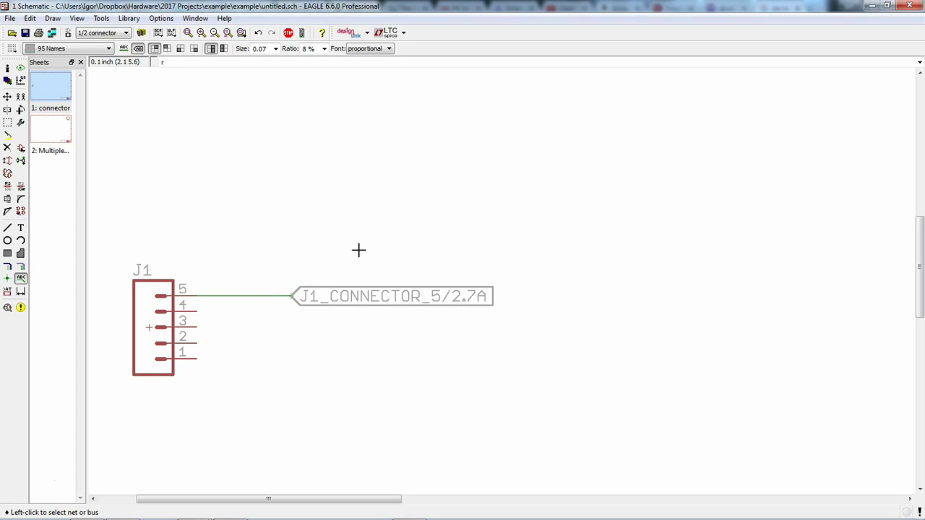
pyautogui.moveTo(382, 248); pyautogui.dragTo(393, 256)
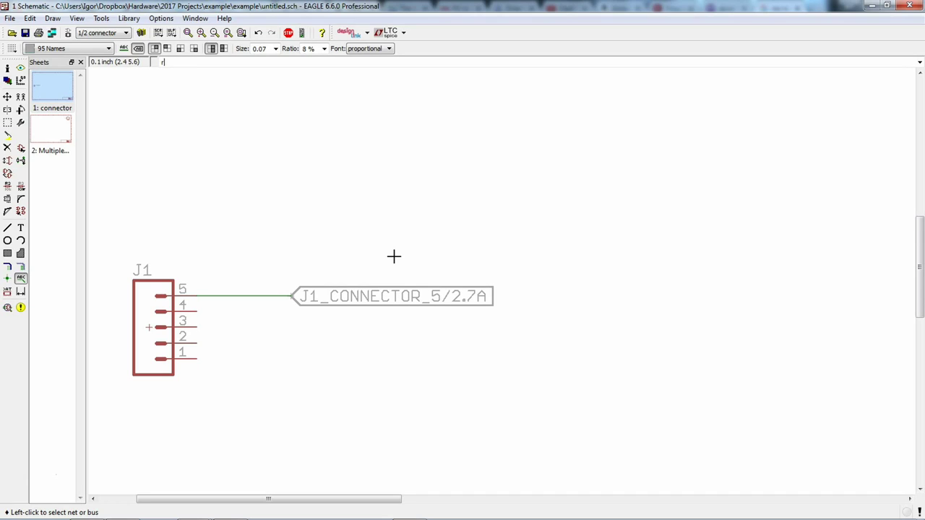
pyautogui.moveTo(501, 290); pyautogui.dragTo(468, 327)
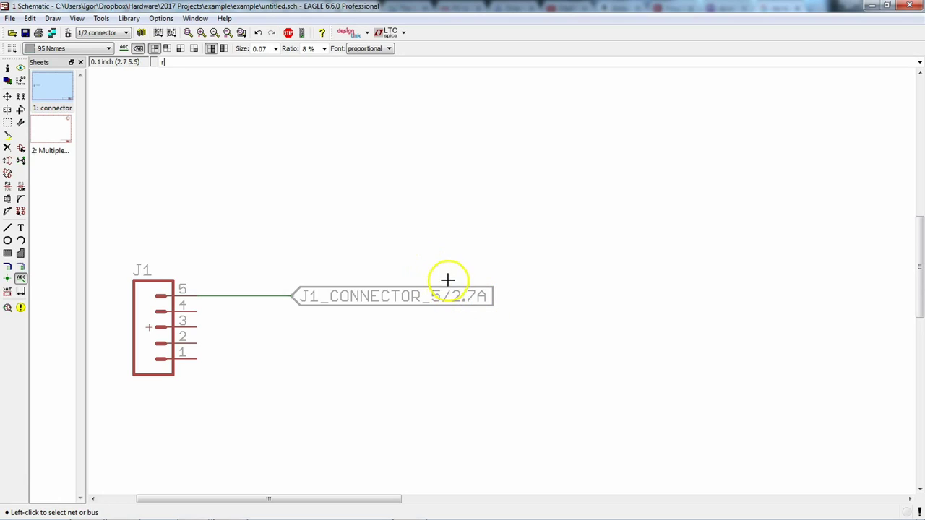
# Step: On the Multiplexer sheet, add cross-reference label J1_CONNECTOR_5/1.1C to U$1's IO5 wire end
pyautogui.click(57, 130)
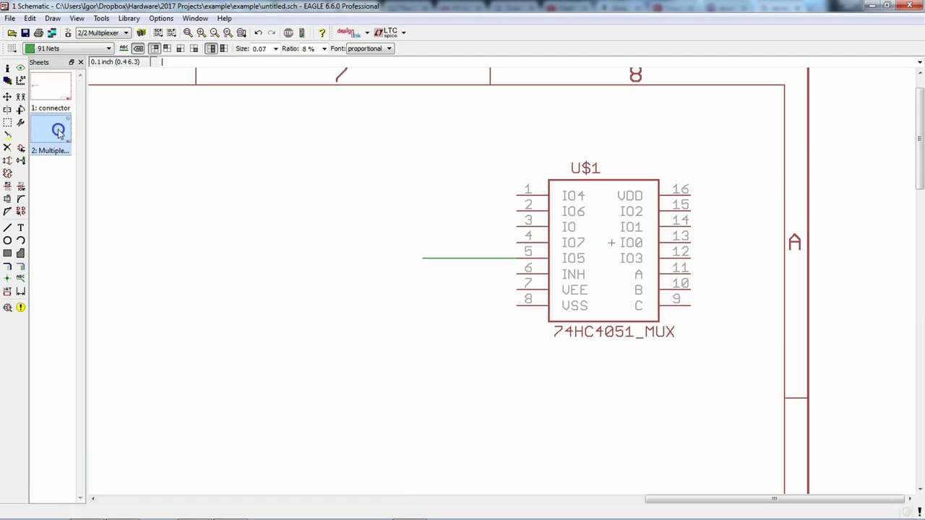
pyautogui.scroll(-3, 466, 198)
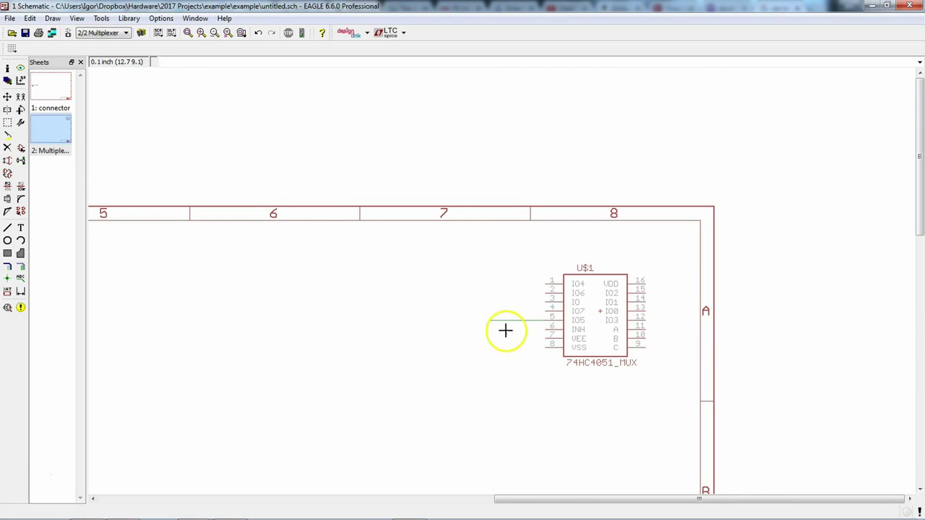
pyautogui.click(20, 277)
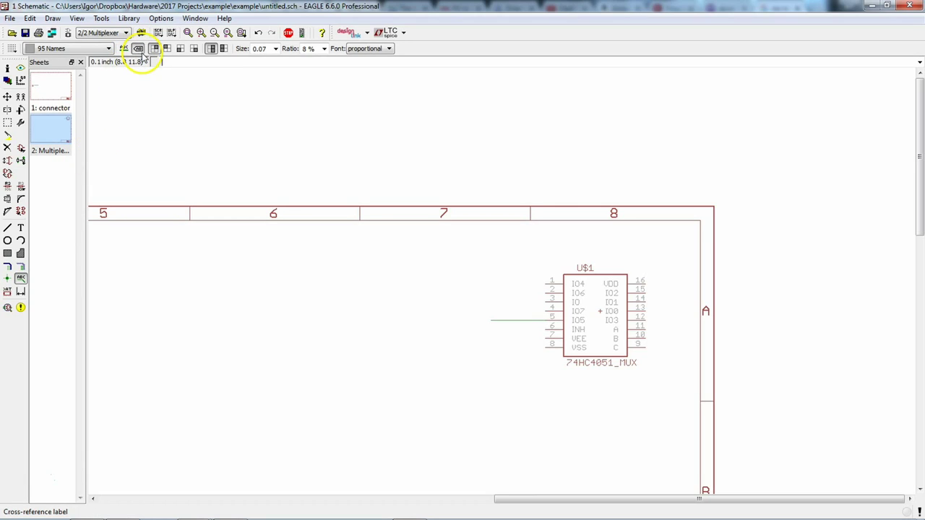
pyautogui.scroll(4, 506, 356)
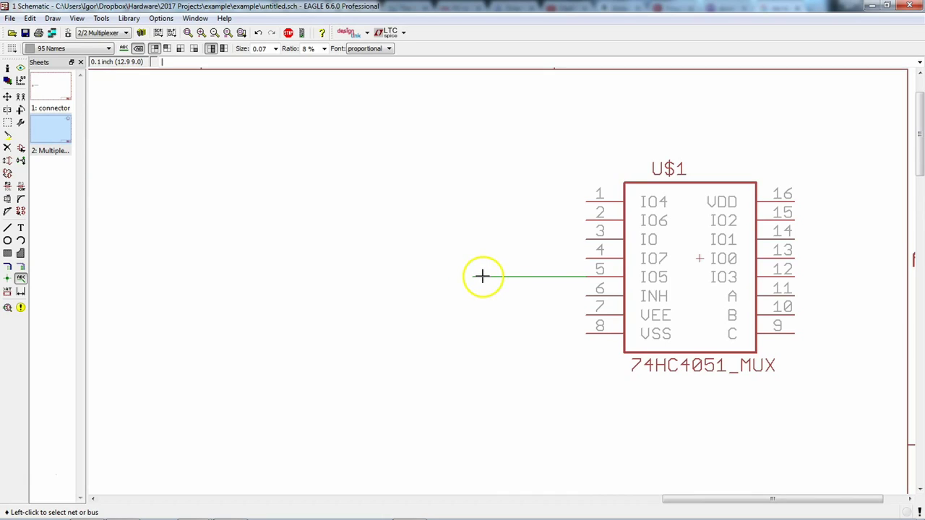
pyautogui.click(482, 275)
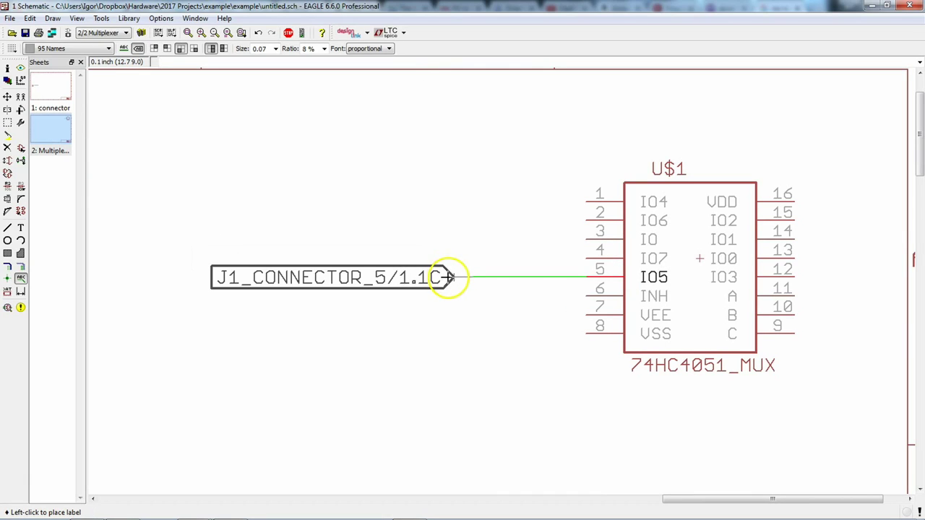
pyautogui.click(469, 278)
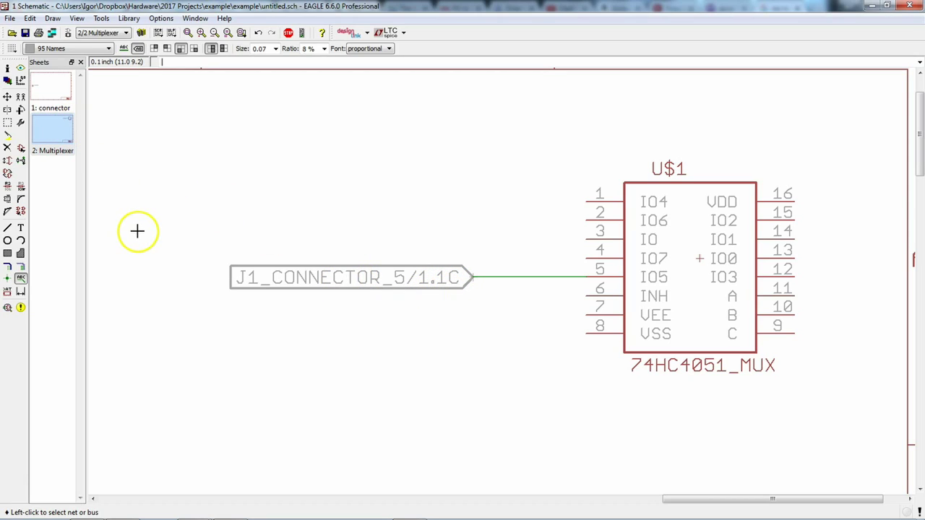
# Step: Go back to the connector sheet and zoom out to the full frame around J1 and its label
pyautogui.click(49, 93)
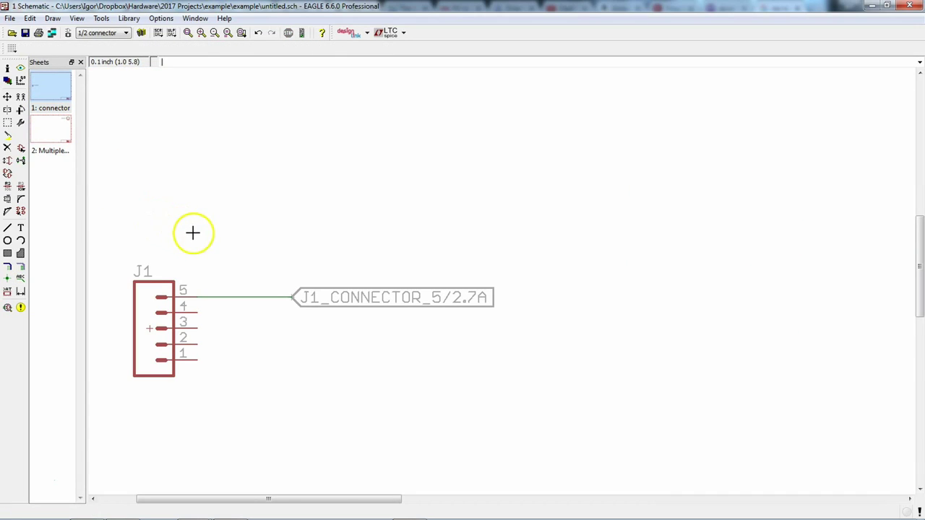
pyautogui.scroll(-2, 193, 231)
pyautogui.moveTo(177, 256); pyautogui.dragTo(209, 311, button='middle')
pyautogui.scroll(-1, 249, 331)
pyautogui.scroll(-1, 250, 331)
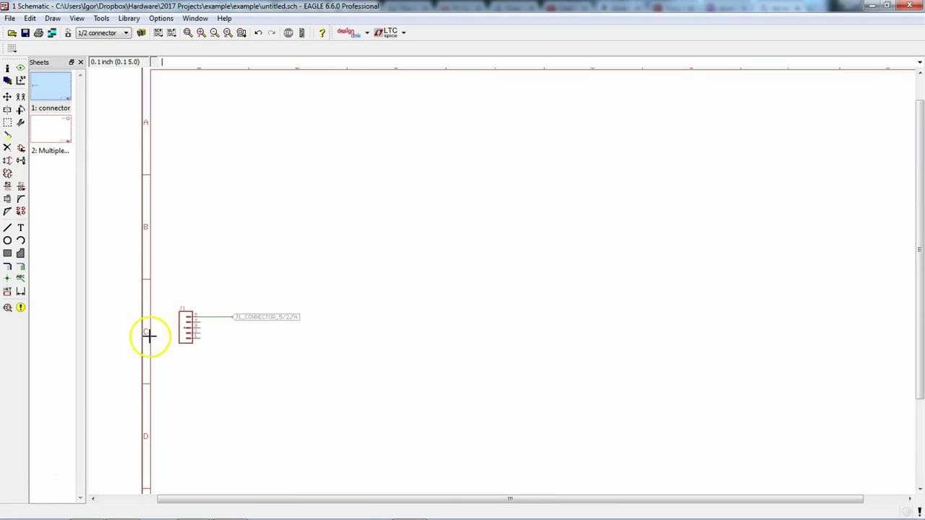
pyautogui.scroll(-2, 230, 217)
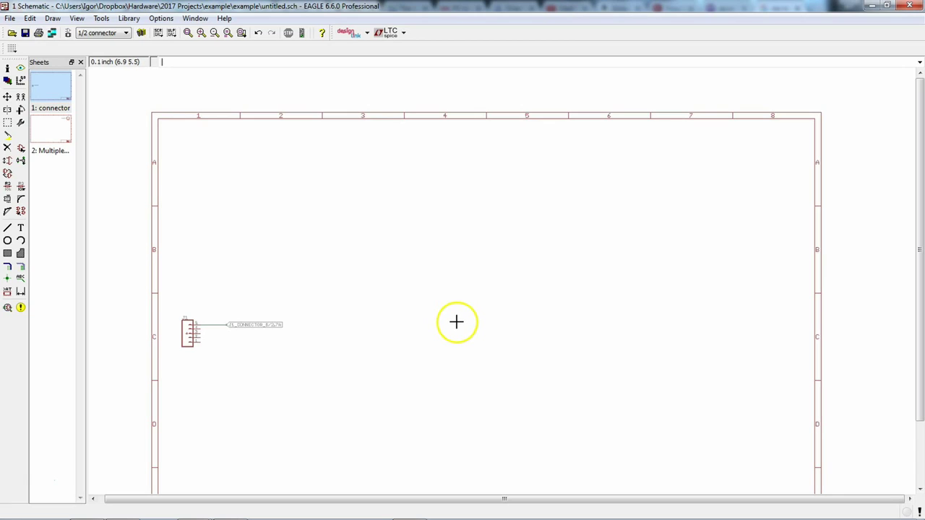
pyautogui.moveTo(176, 507)
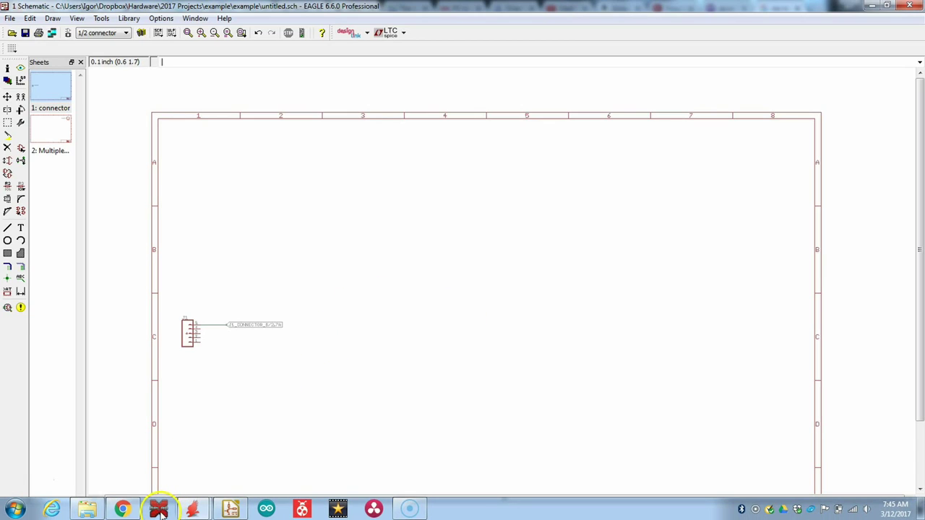
# Step: Bring the EAGLE Control Panel forward and expand the 2015 folder down to the Main Board V7.0 project
pyautogui.click(191, 511)
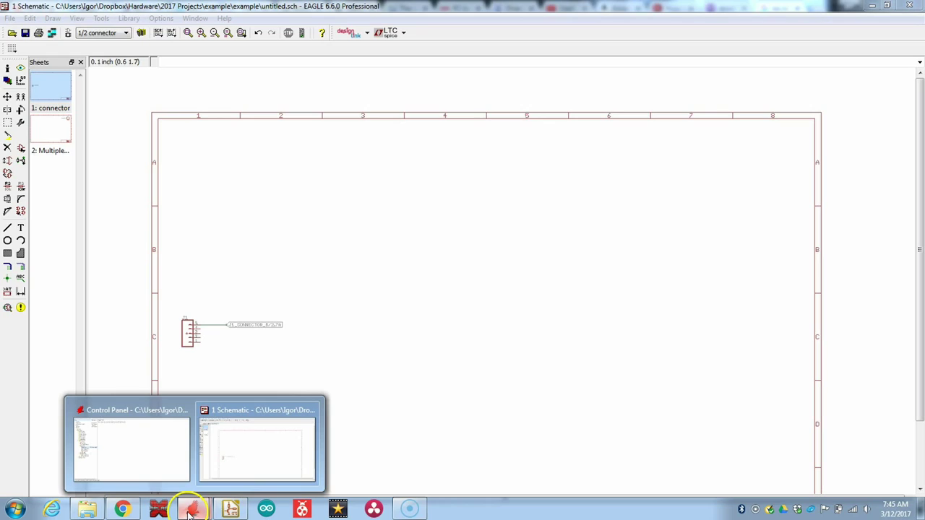
pyautogui.click(151, 455)
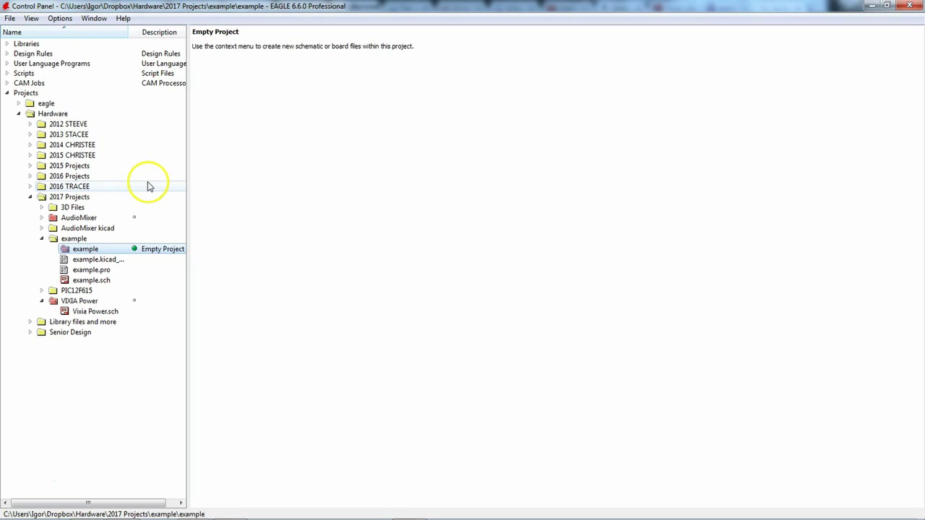
pyautogui.click(32, 156)
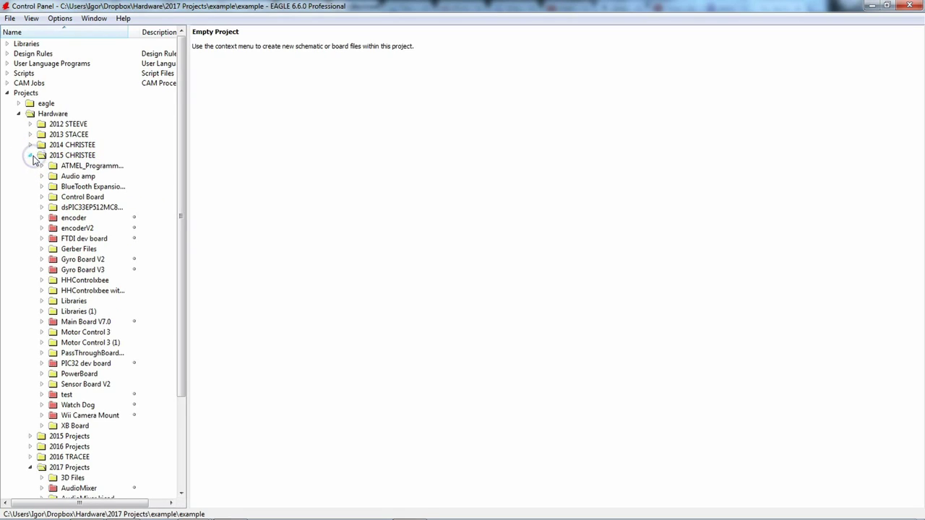
pyautogui.click(41, 321)
# Step: Open Main Board V7.0.sch without saving the untitled example schematic
pyautogui.doubleClick(114, 394)
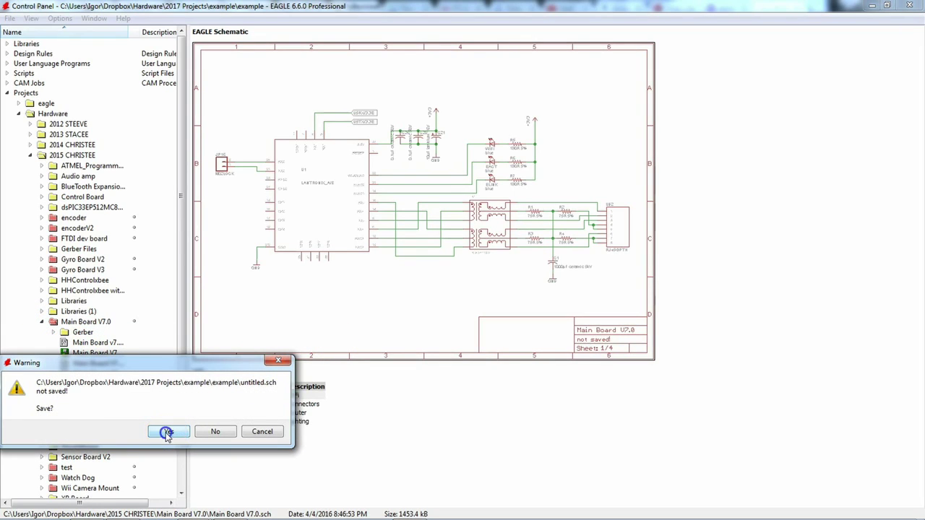
pyautogui.click(166, 432)
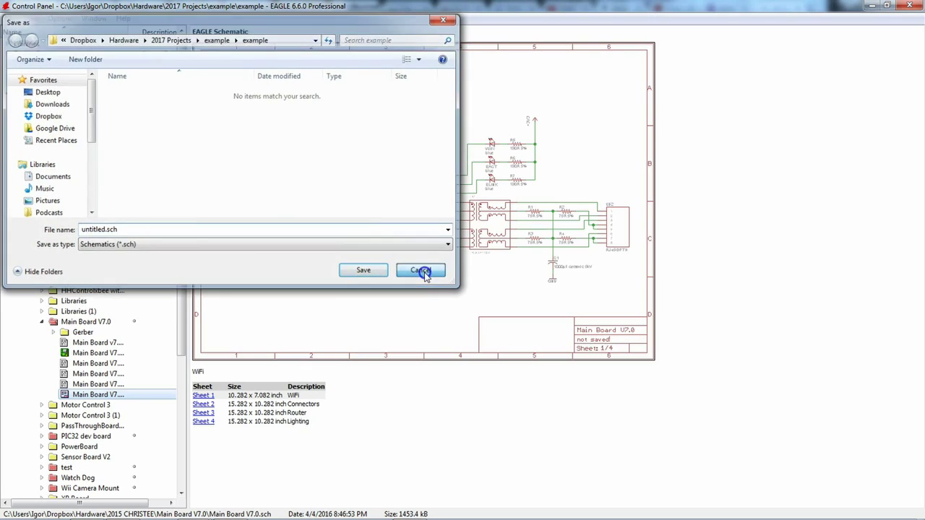
pyautogui.click(423, 270)
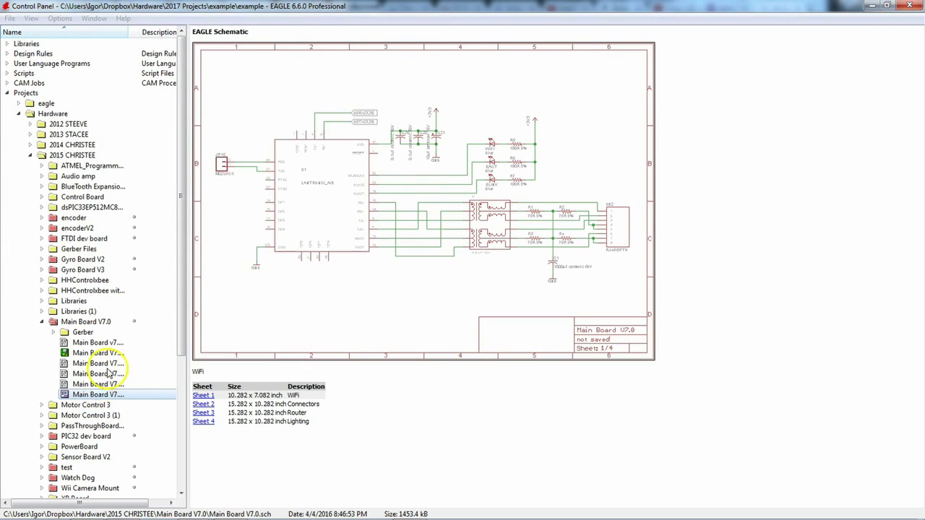
pyautogui.doubleClick(94, 394)
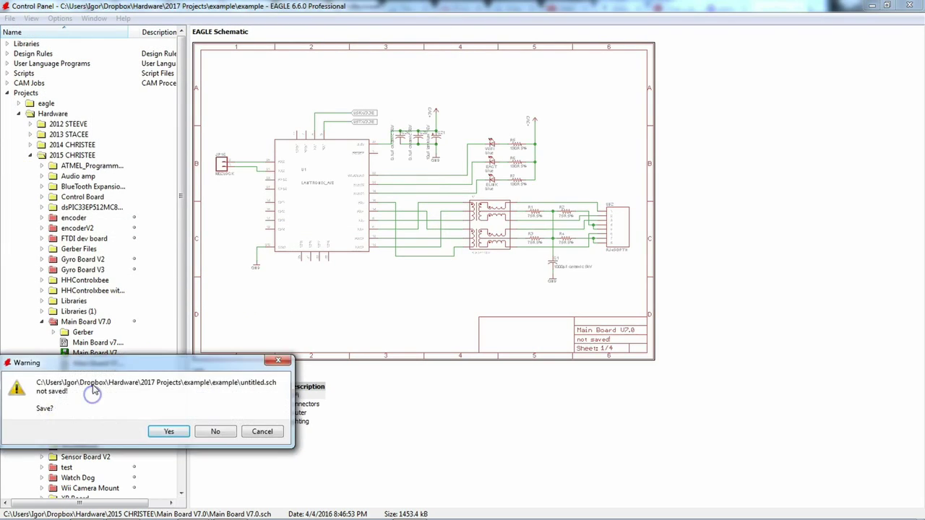
pyautogui.click(217, 432)
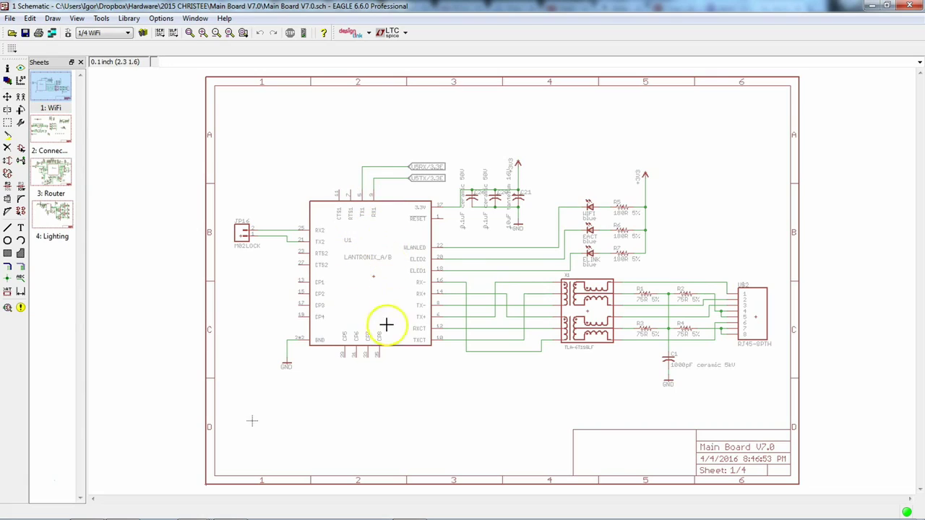
# Step: View the Connectors, Router and Lighting sheets, zooming in around the ATMEGA328P
pyautogui.click(52, 137)
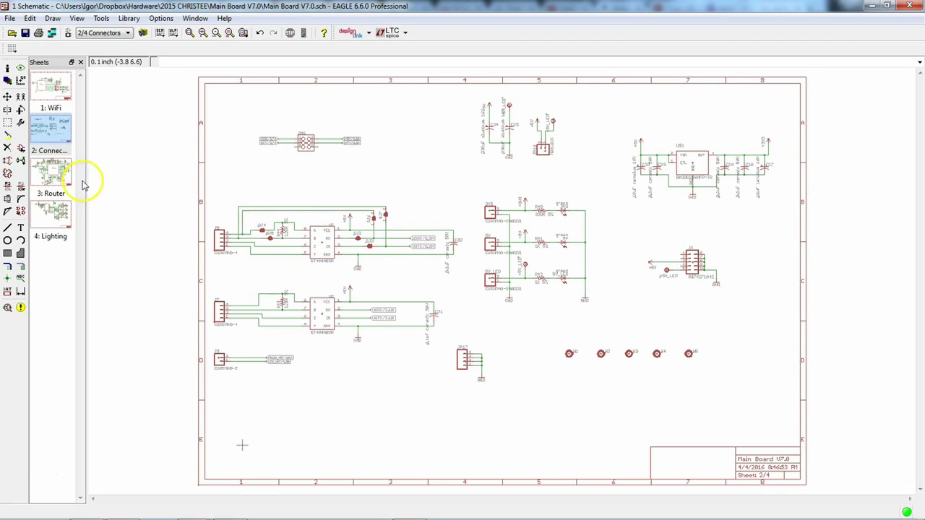
pyautogui.click(54, 179)
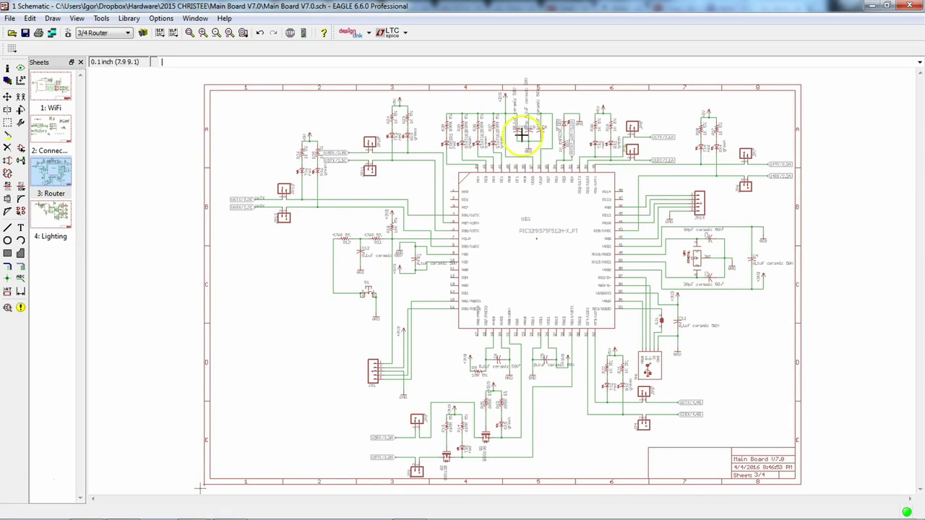
pyautogui.click(57, 211)
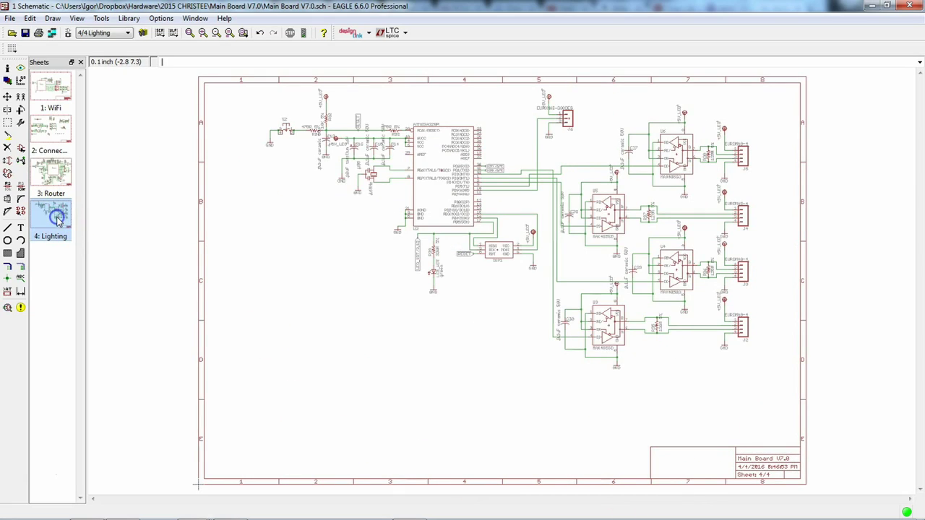
pyautogui.scroll(3, 432, 133)
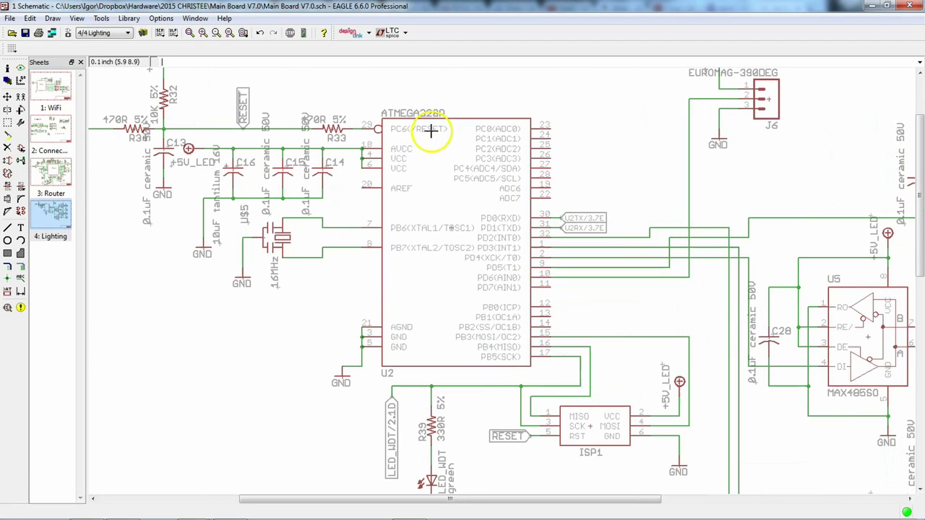
pyautogui.moveTo(431, 132); pyautogui.dragTo(424, 160, button='middle')
pyautogui.scroll(-5, 446, 155)
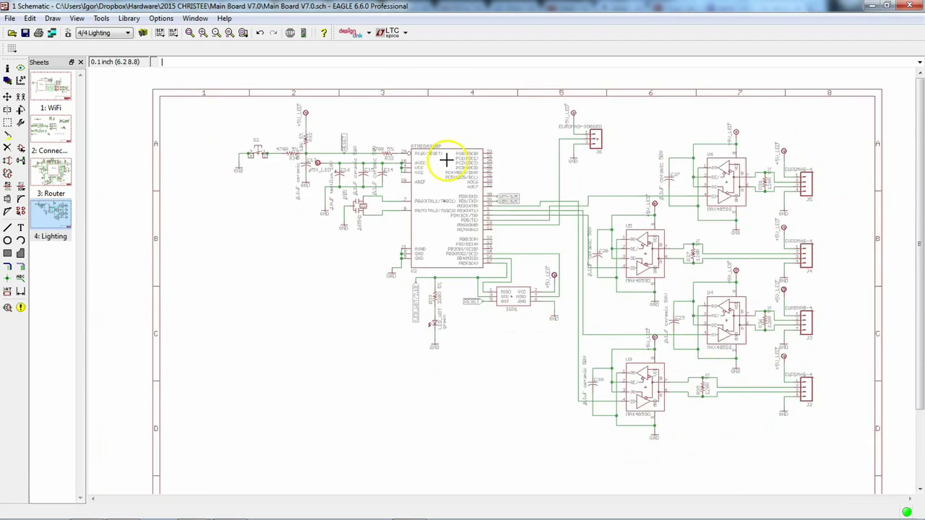
pyautogui.moveTo(454, 235); pyautogui.dragTo(443, 206, button='middle')
pyautogui.scroll(-1, 444, 206)
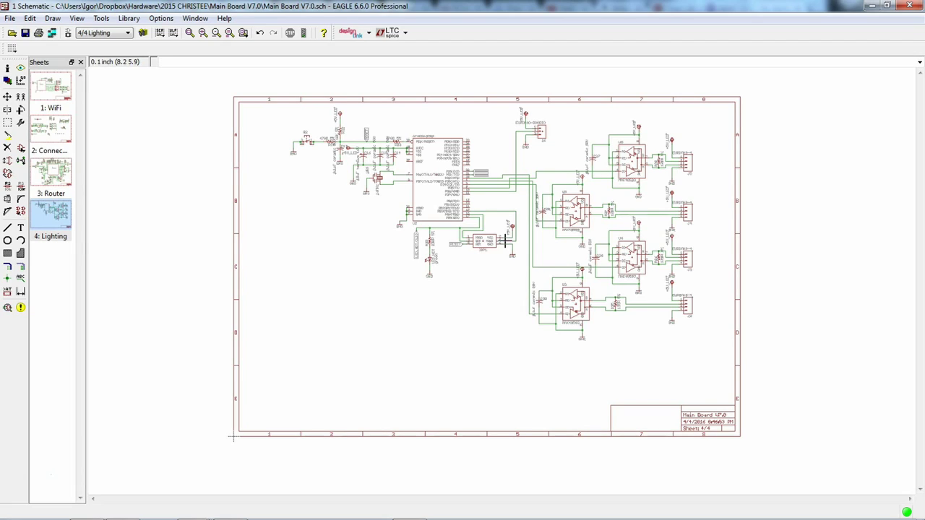
# Step: Flip through the WiFi, Connectors, Router and Lighting sheets, then bring KiCad's project manager forward
pyautogui.click(52, 90)
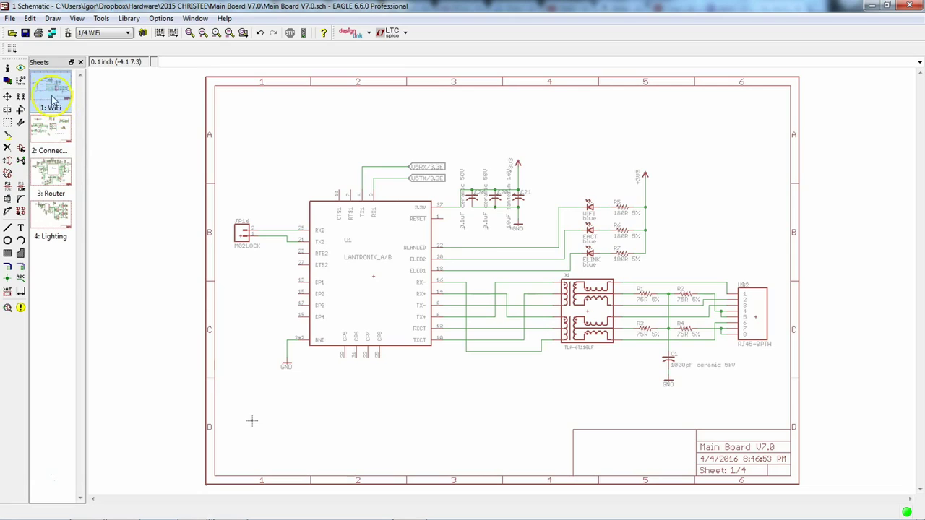
pyautogui.click(57, 128)
pyautogui.click(59, 167)
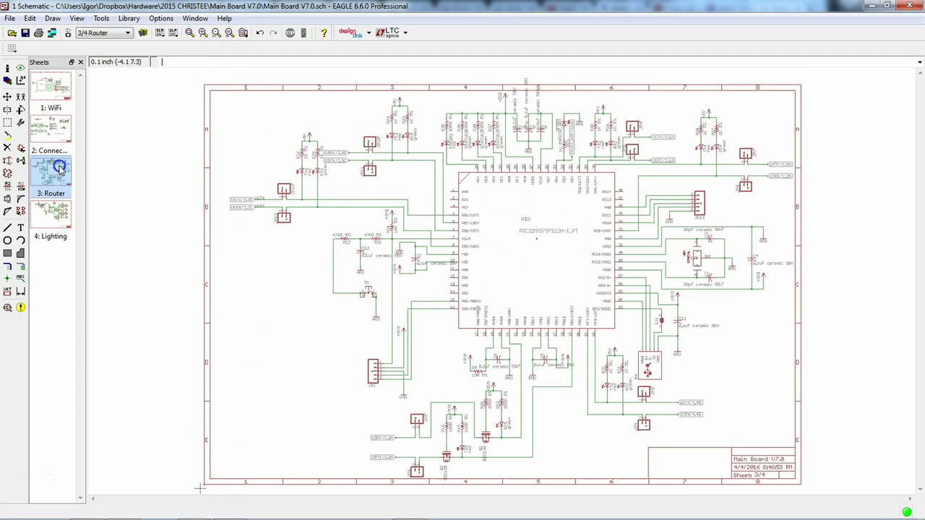
pyautogui.click(50, 210)
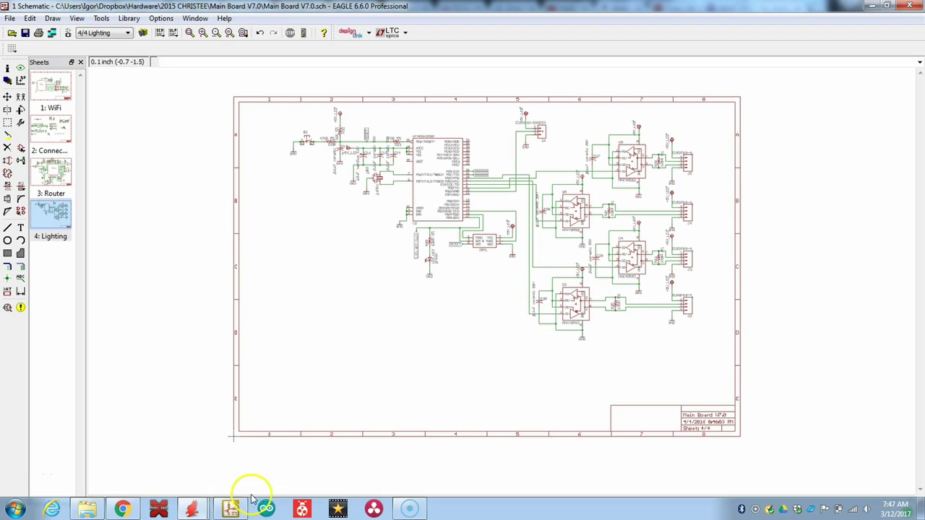
pyautogui.click(231, 506)
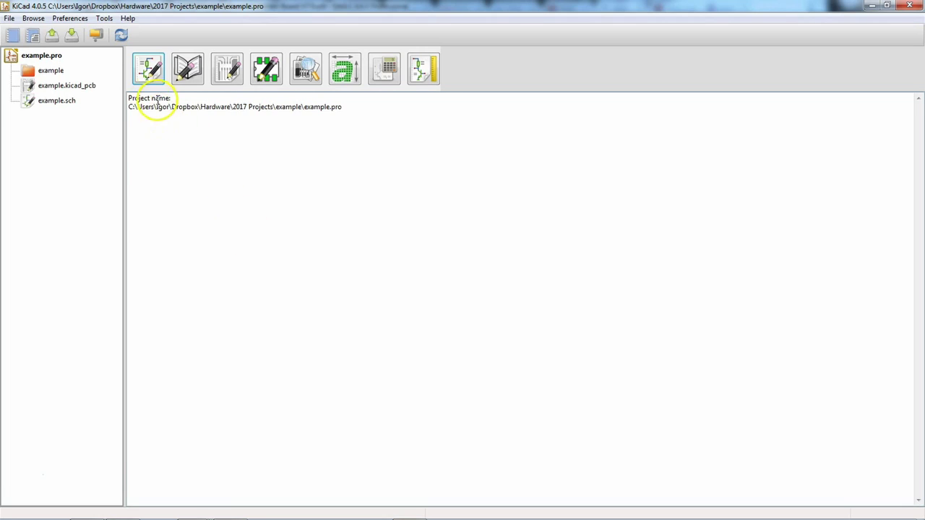
# Step: Open example.sch in Eeschema from the KiCad project manager
pyautogui.click(148, 72)
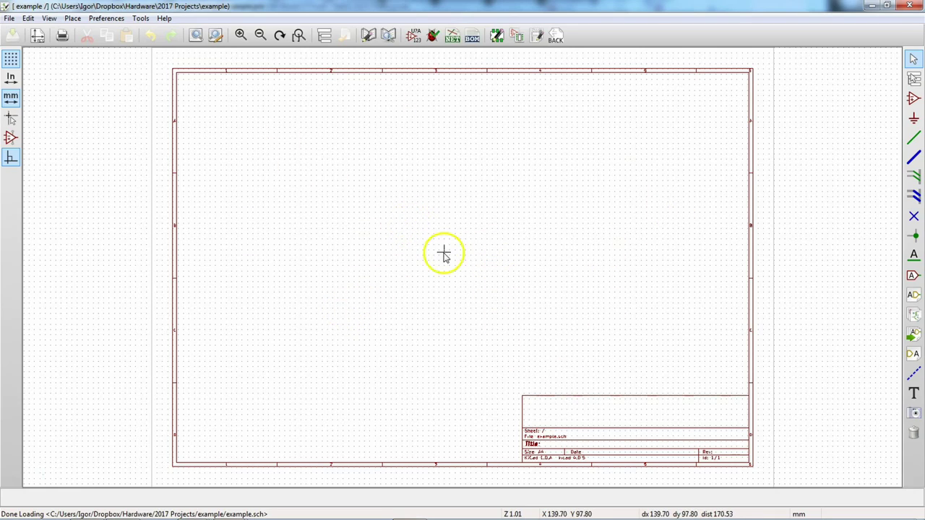
pyautogui.click(913, 316)
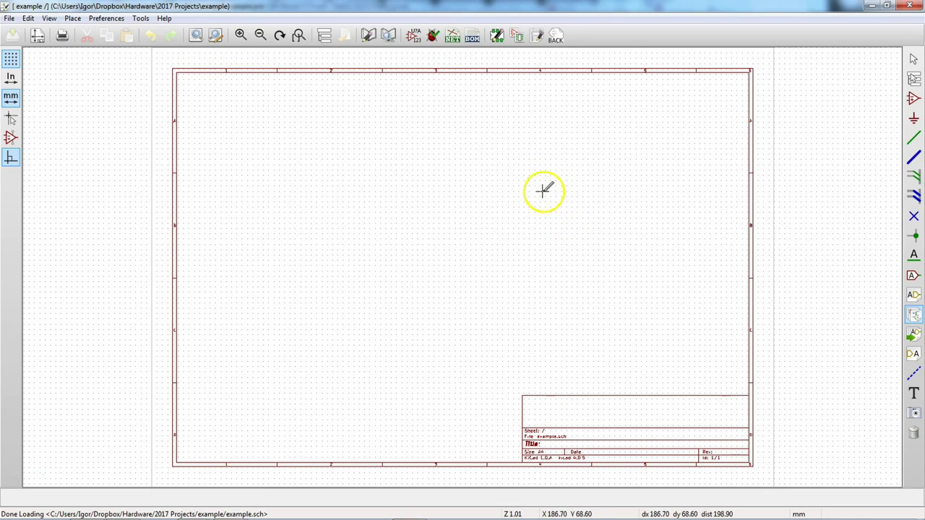
# Step: Draw a hierarchical sheet named multiplexer with file name multiplexer.sch
pyautogui.moveTo(542, 181); pyautogui.dragTo(638, 243)
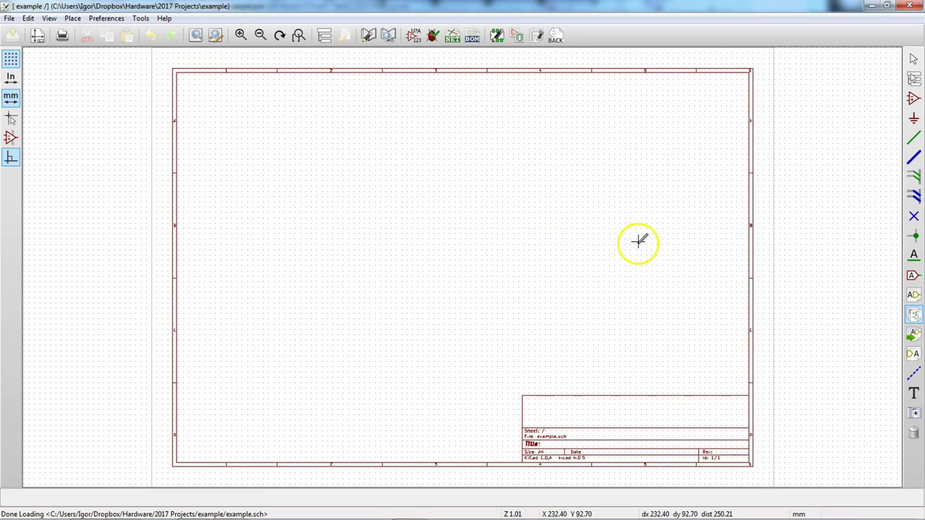
pyautogui.click(538, 180)
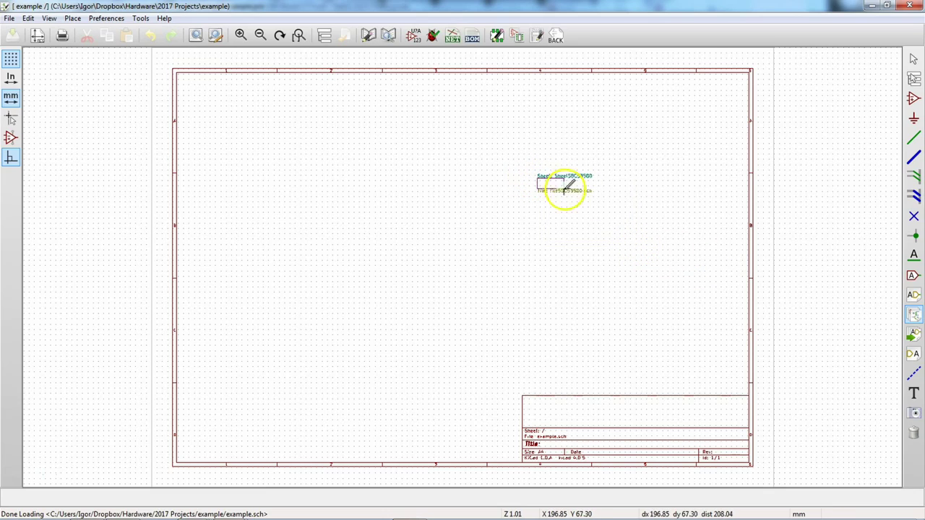
pyautogui.click(639, 242)
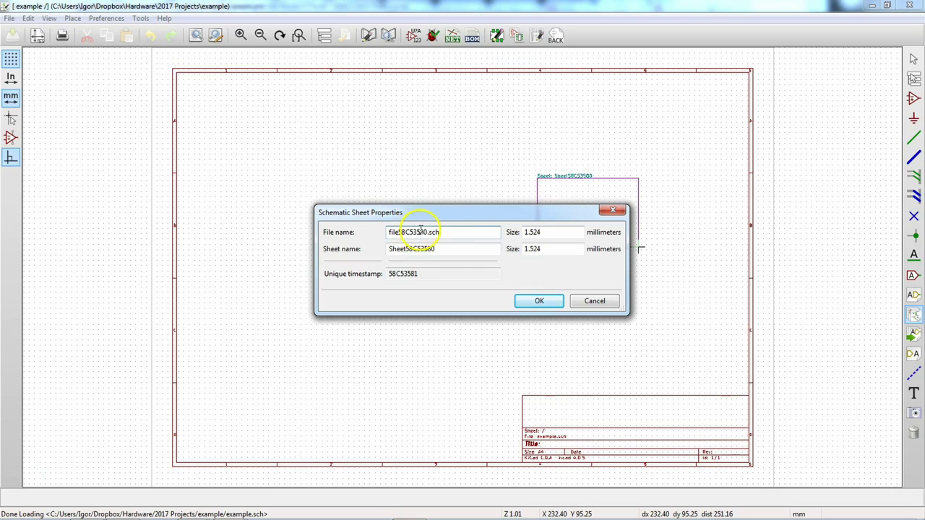
pyautogui.moveTo(422, 231); pyautogui.dragTo(385, 233)
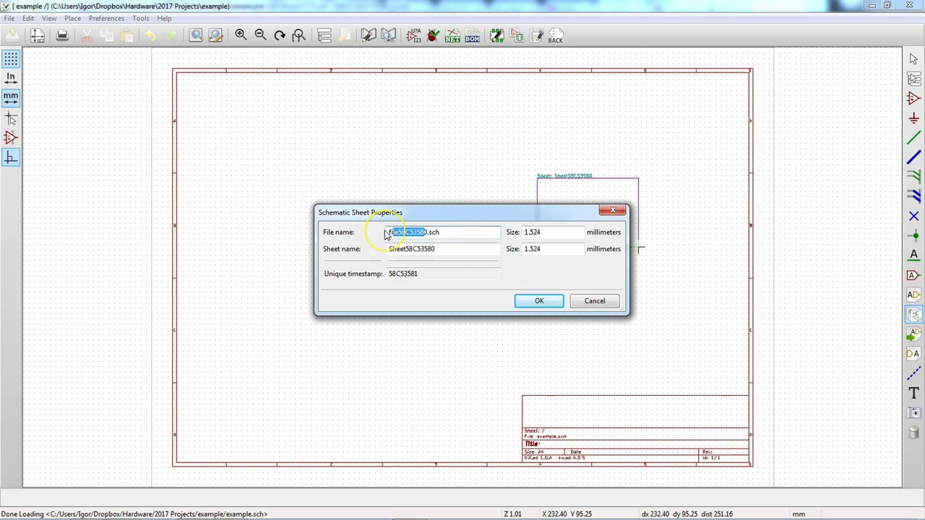
pyautogui.press('BackSpace')
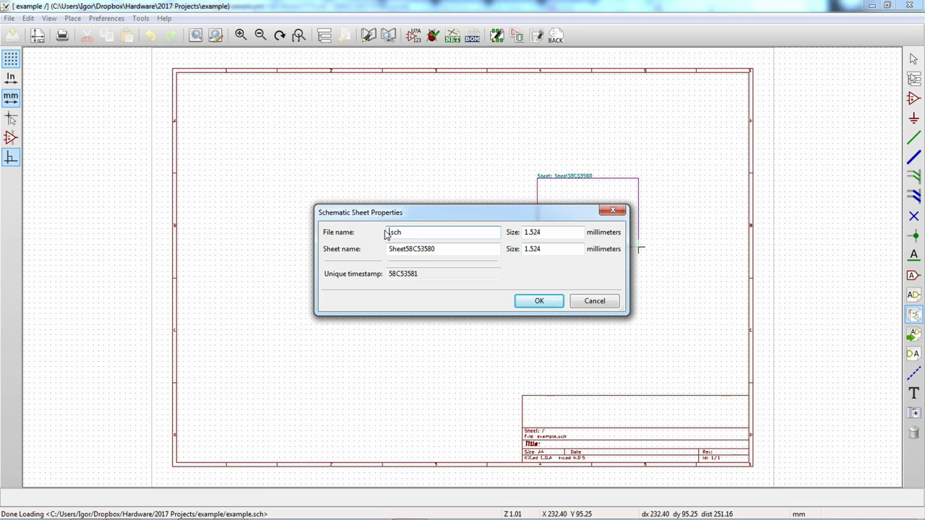
pyautogui.write('multiplexer')
pyautogui.click(461, 249)
pyautogui.hotkey('ctrl', 'a')
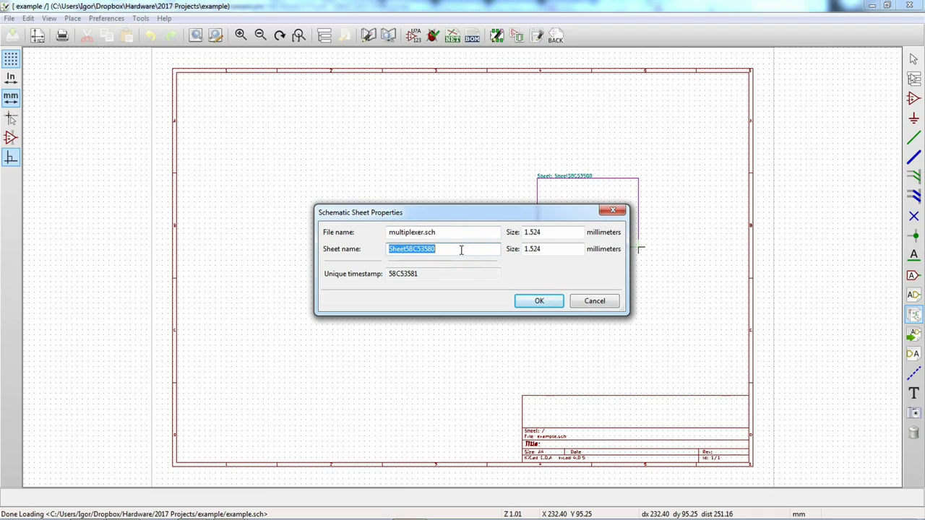
pyautogui.write('multiplex')
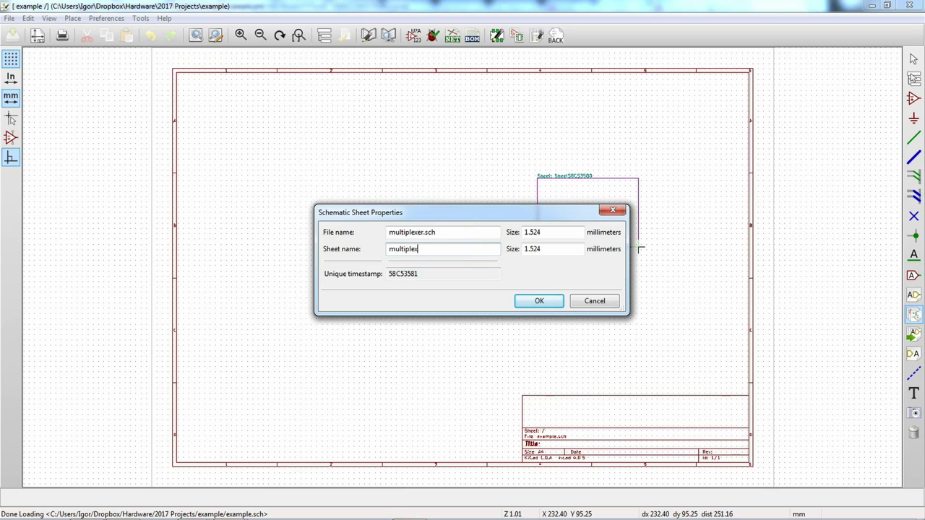
pyautogui.write('er')
pyautogui.press('Return')
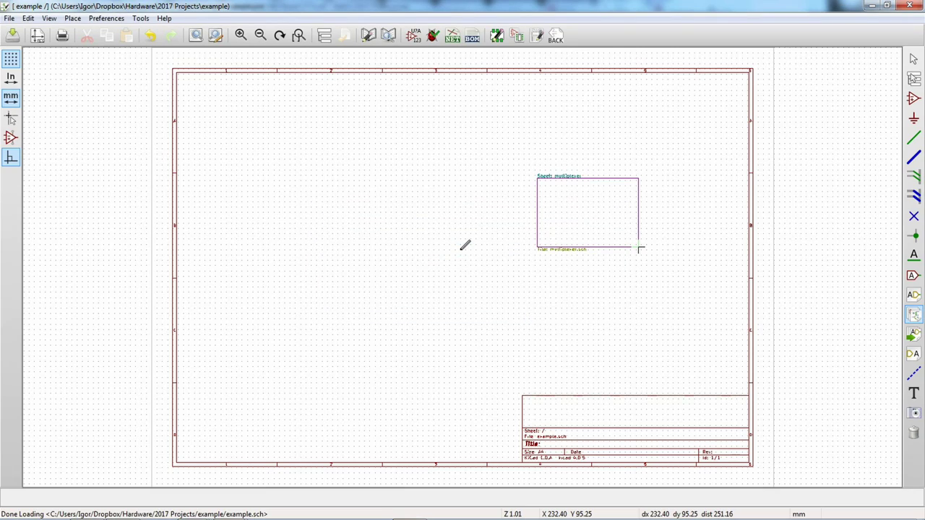
# Step: Draw a second hierarchical sheet left of multiplexer, named connector with file connector.sch
pyautogui.scroll(4, 580, 208)
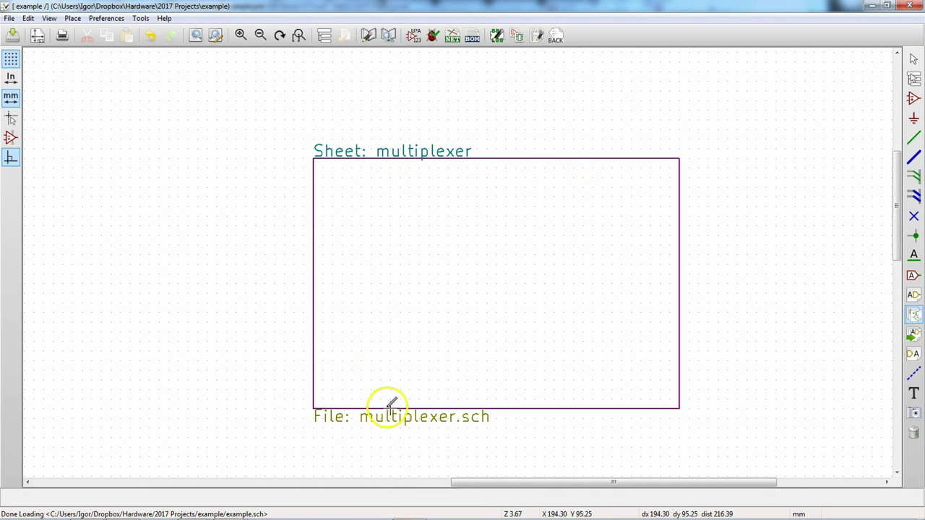
pyautogui.scroll(-5, 413, 309)
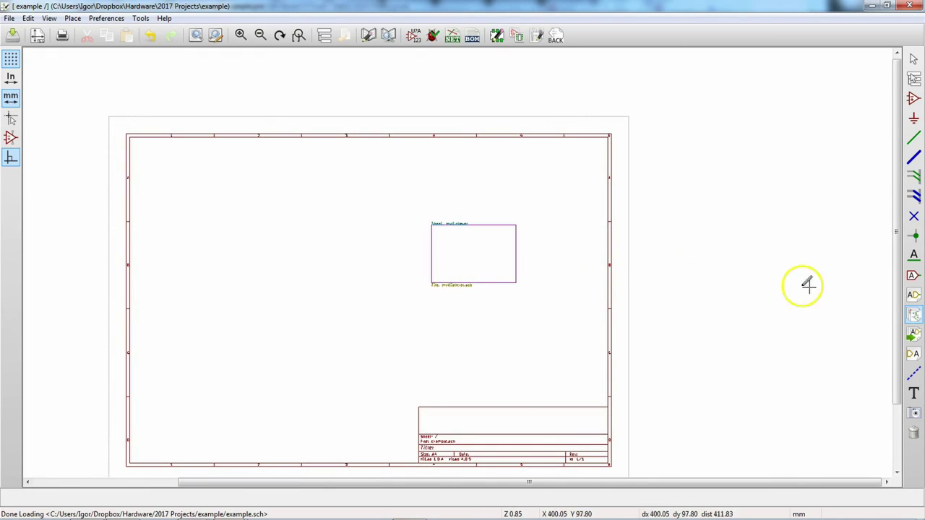
pyautogui.moveTo(235, 216); pyautogui.dragTo(332, 279)
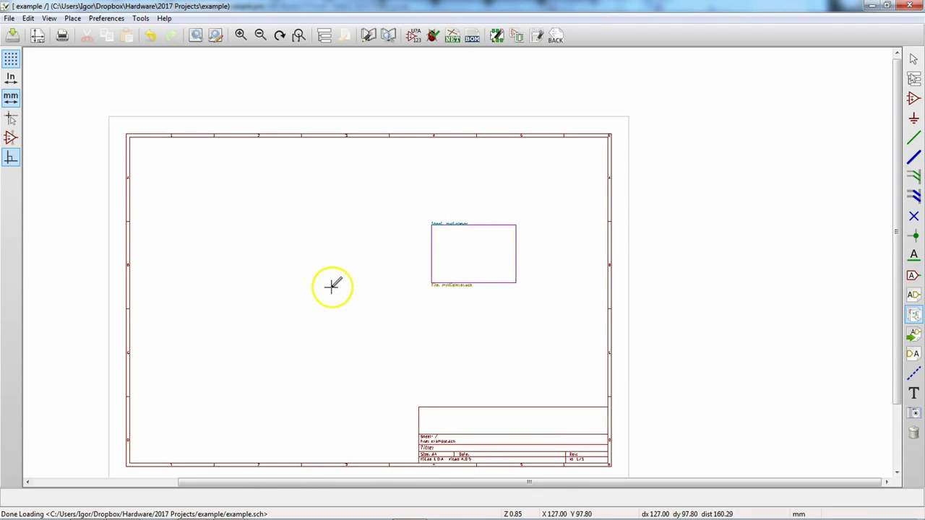
pyautogui.click(913, 315)
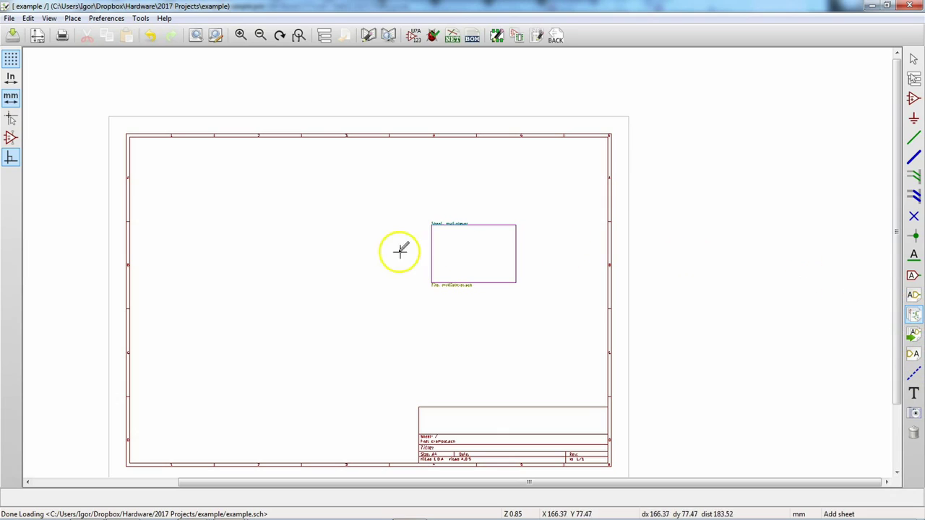
pyautogui.click(260, 217)
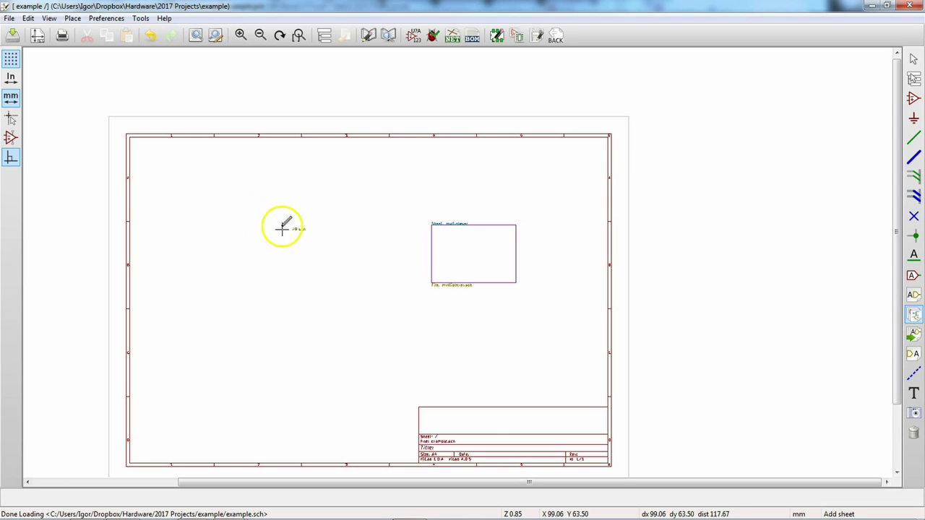
pyautogui.click(342, 282)
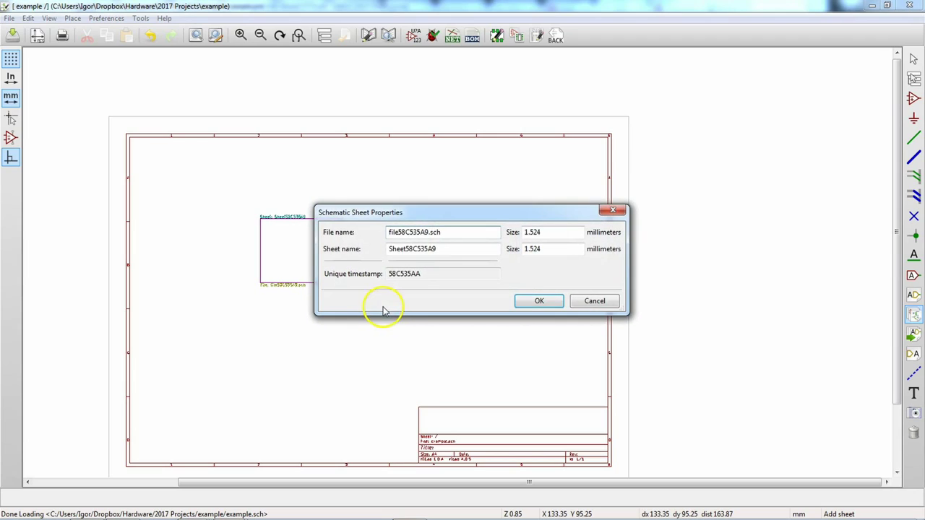
pyautogui.click(428, 232)
pyautogui.press('BackSpace')
pyautogui.press('BackSpace')
pyautogui.press('BackSpace')
pyautogui.press('BackSpace')
pyautogui.press('BackSpace')
pyautogui.press('BackSpace')
pyautogui.press('BackSpace')
pyautogui.press('BackSpace')
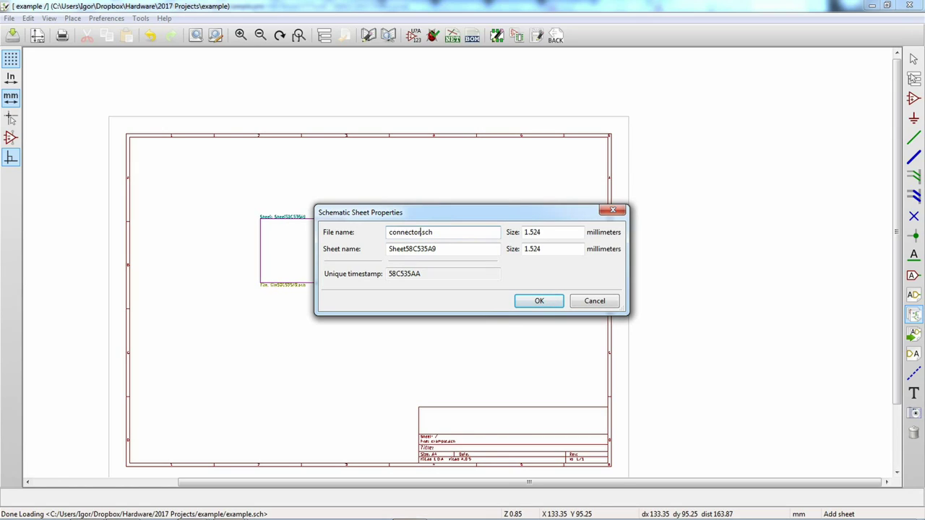
pyautogui.doubleClick(472, 254)
pyautogui.write('connect')
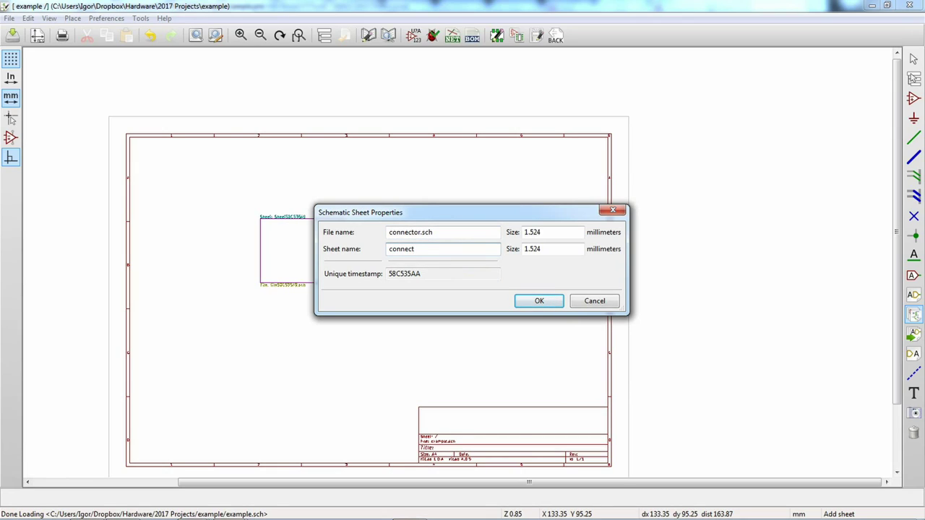
pyautogui.write('or')
pyautogui.press('Return')
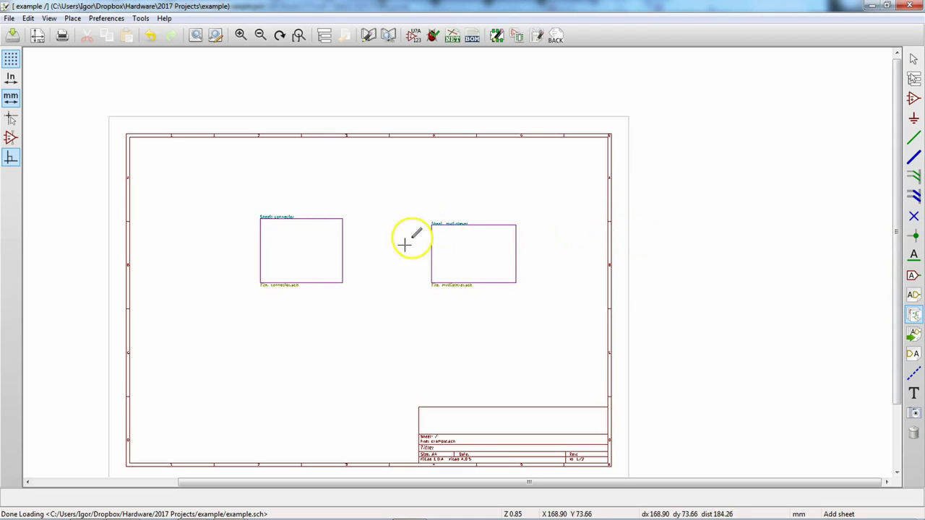
# Step: Enter the connector sheet from its context menu to edit connector.sch
pyautogui.rightClick(285, 253)
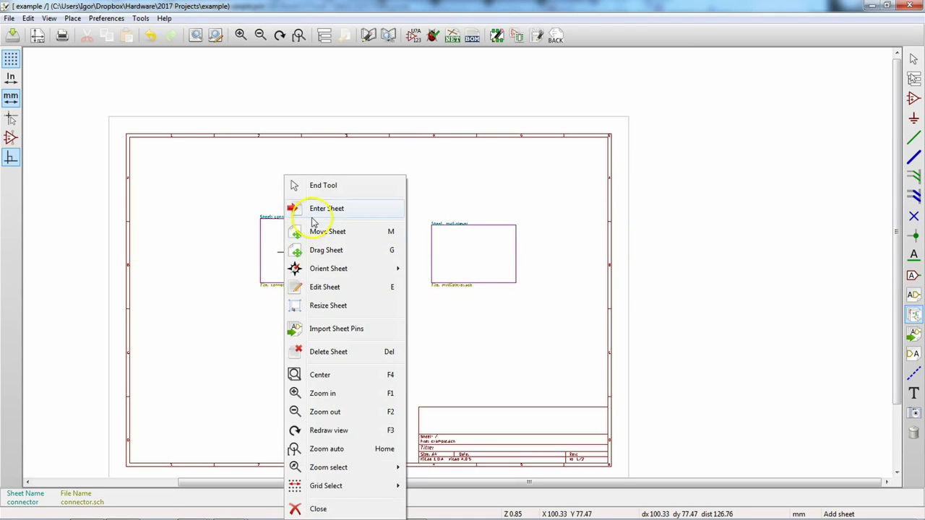
pyautogui.click(315, 209)
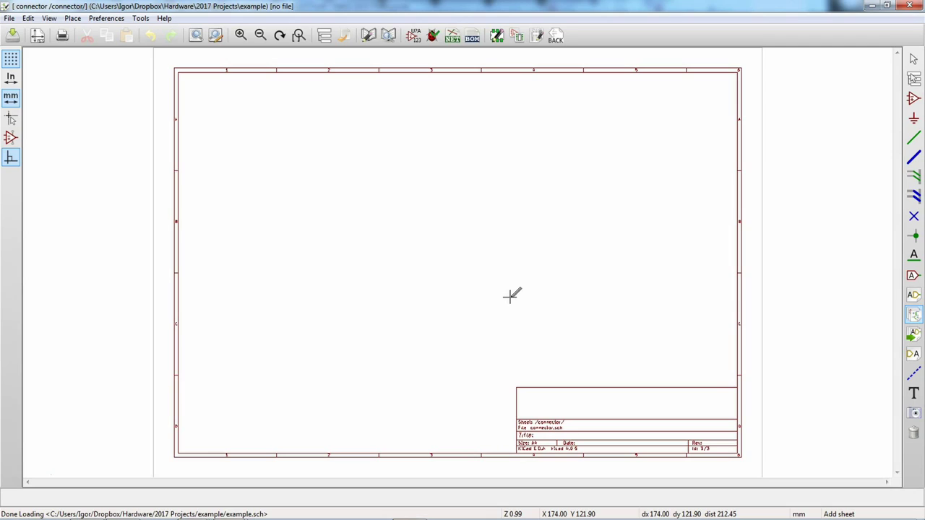
pyautogui.click(523, 274)
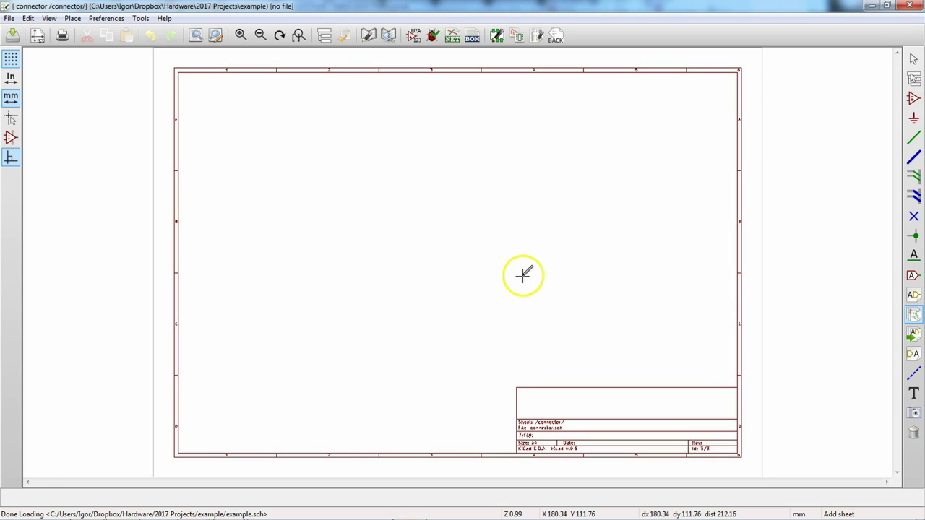
# Step: Place an Input-shaped hierarchical label J1_connector_5 near the sub-sheet's top-left corner
pyautogui.click(914, 295)
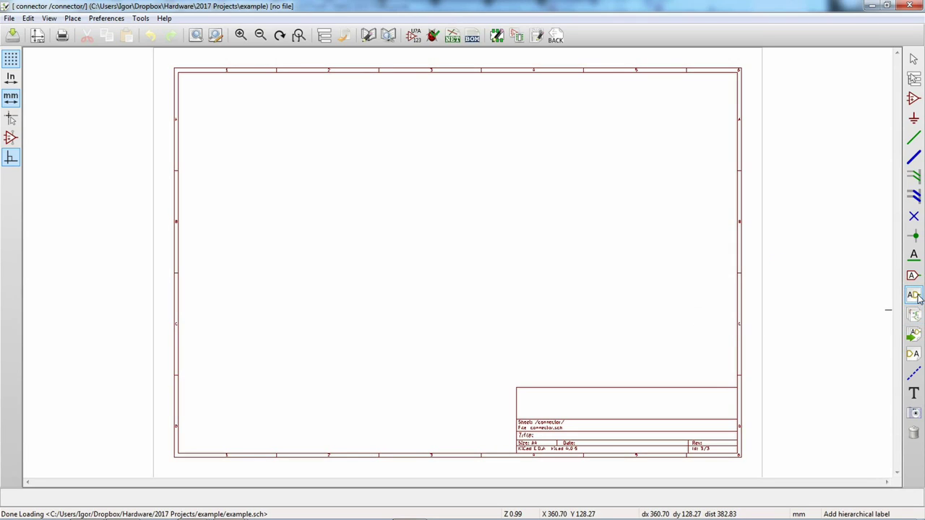
pyautogui.click(499, 181)
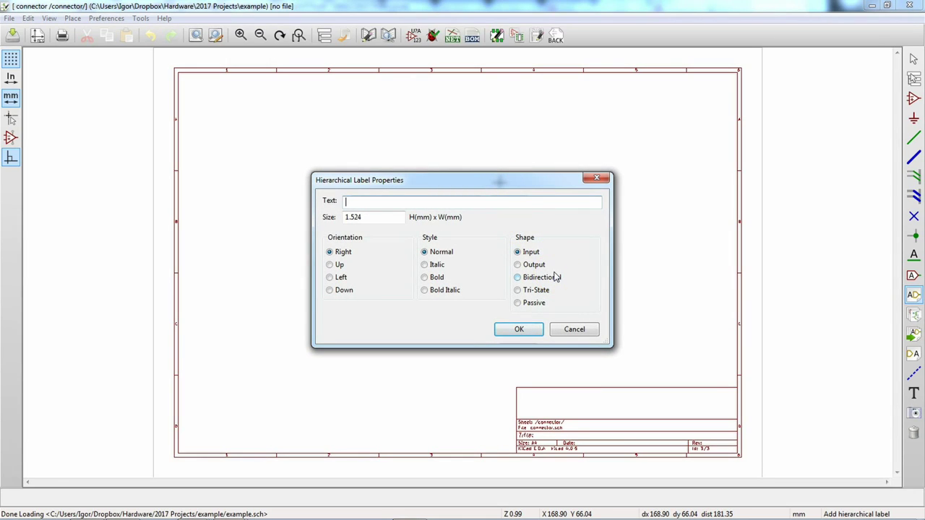
pyautogui.write('J1_connector_5')
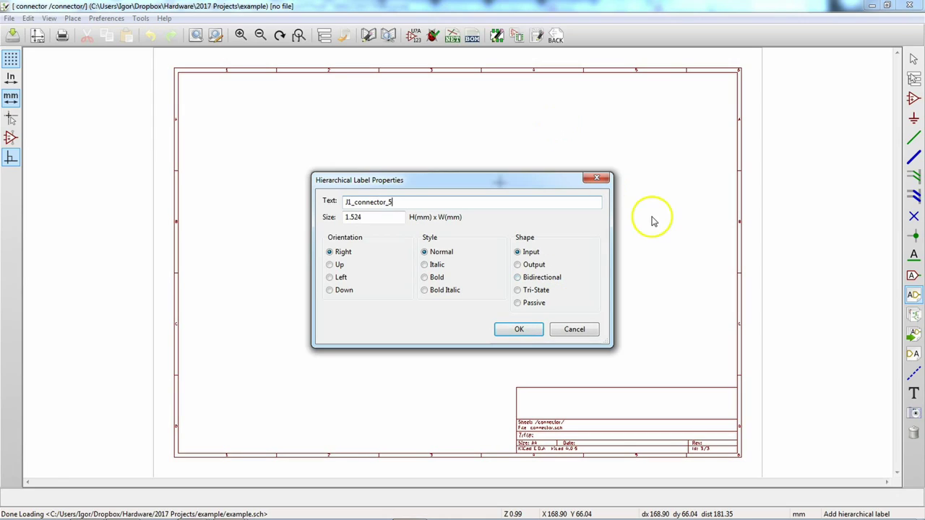
pyautogui.click(519, 330)
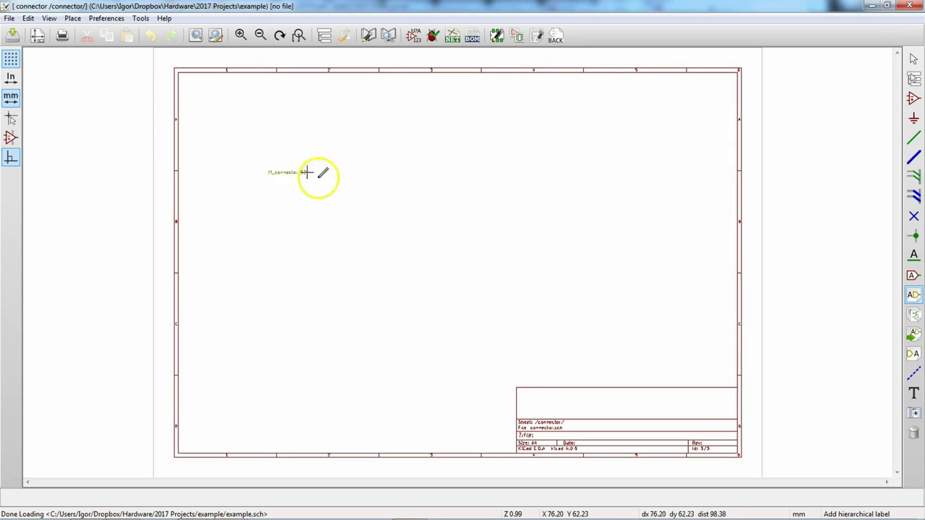
pyautogui.click(246, 162)
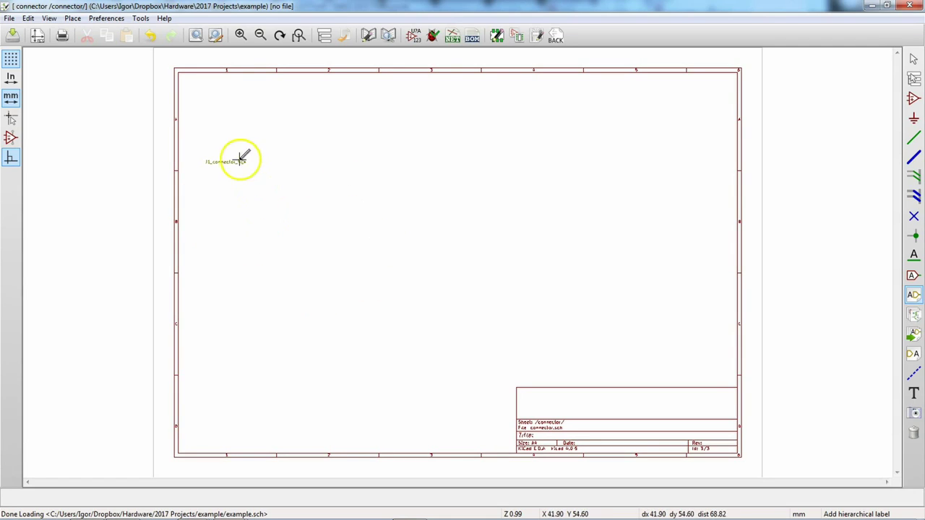
pyautogui.scroll(5, 240, 157)
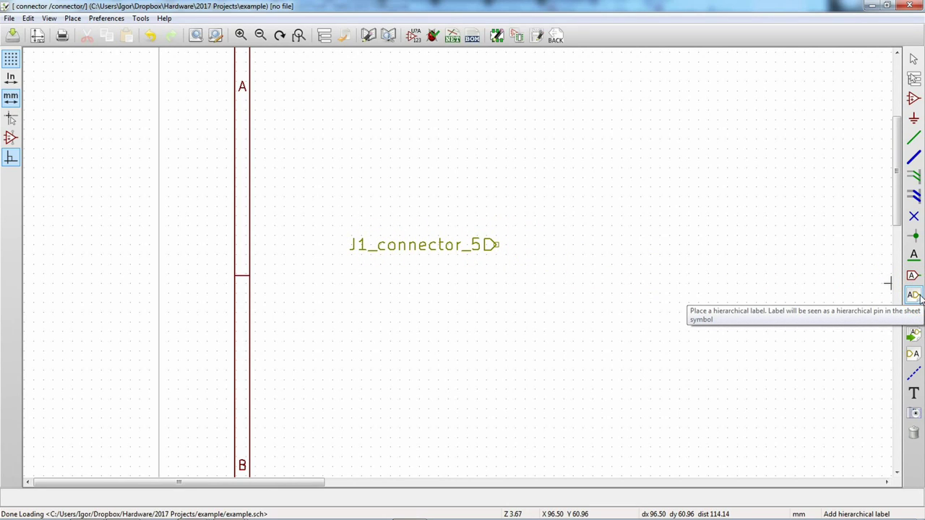
pyautogui.scroll(-4, 516, 272)
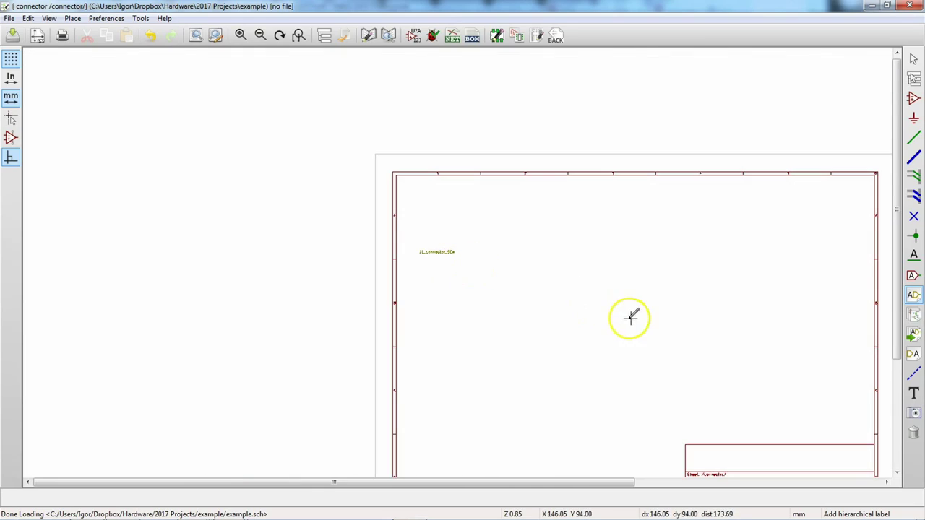
pyautogui.scroll(-1, 631, 317)
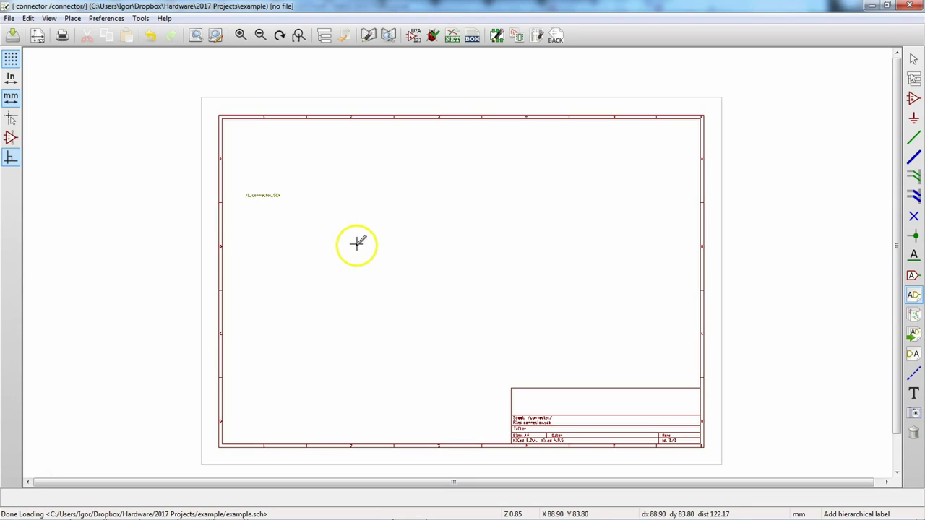
# Step: Leave the sub-sheet and import the J1_connector_5 pin onto the connector sheet's right edge
pyautogui.rightClick(459, 188)
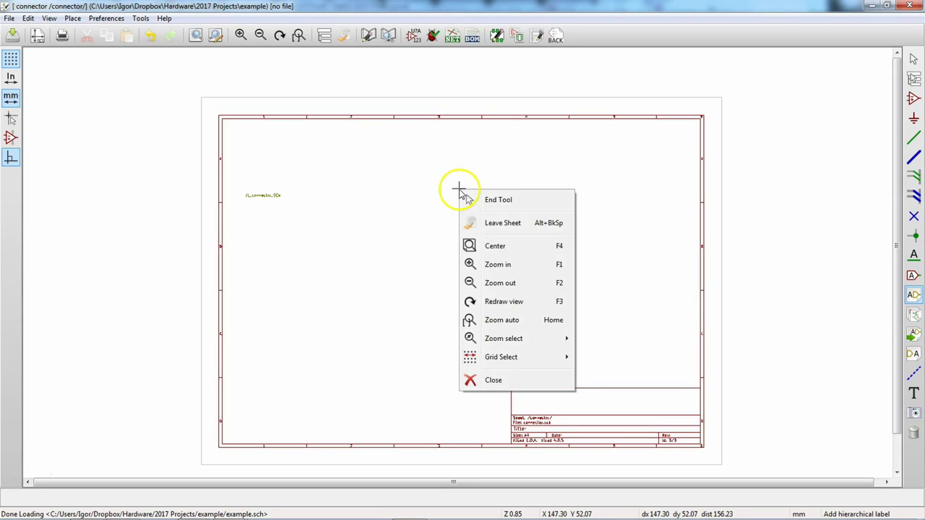
pyautogui.click(508, 224)
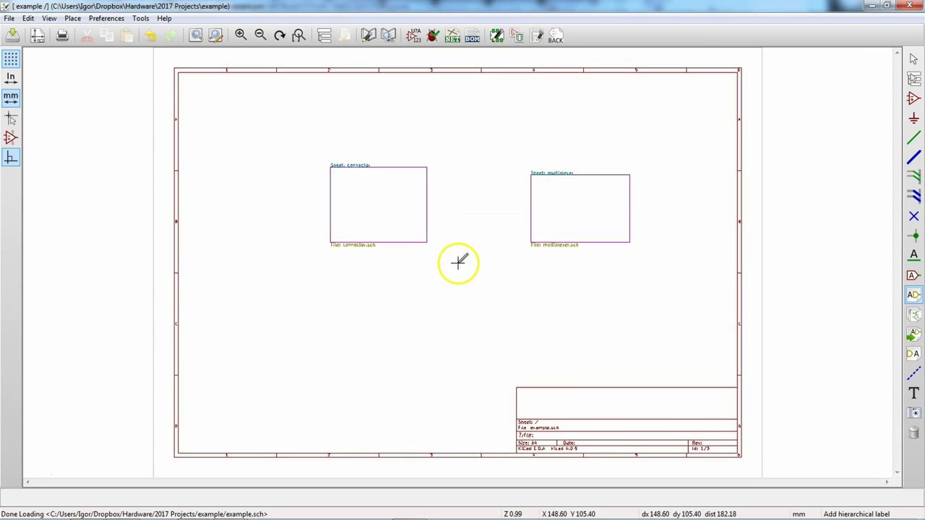
pyautogui.click(915, 337)
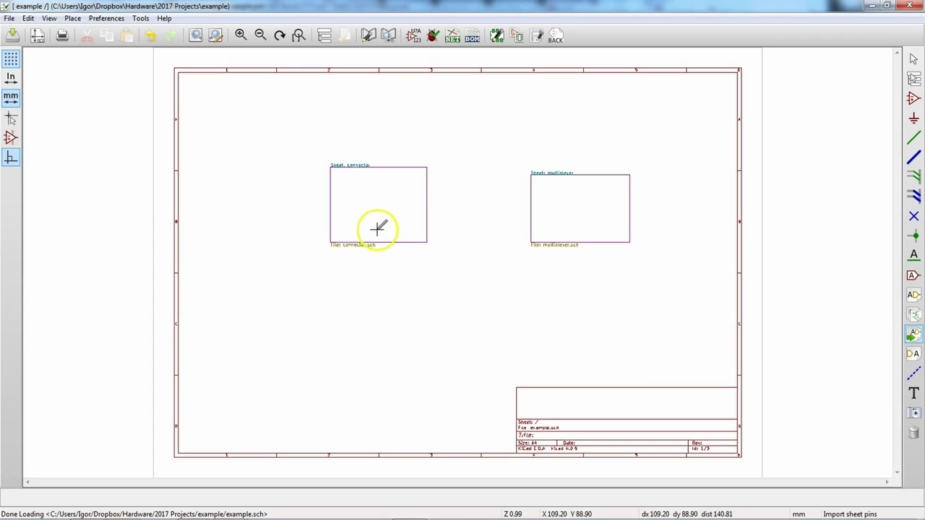
pyautogui.scroll(2, 378, 225)
pyautogui.click(450, 219)
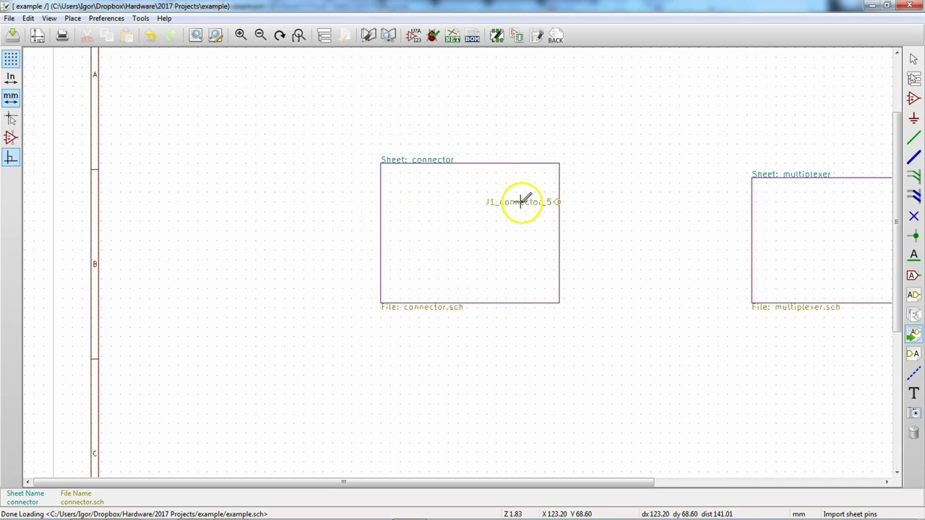
pyautogui.click(521, 202)
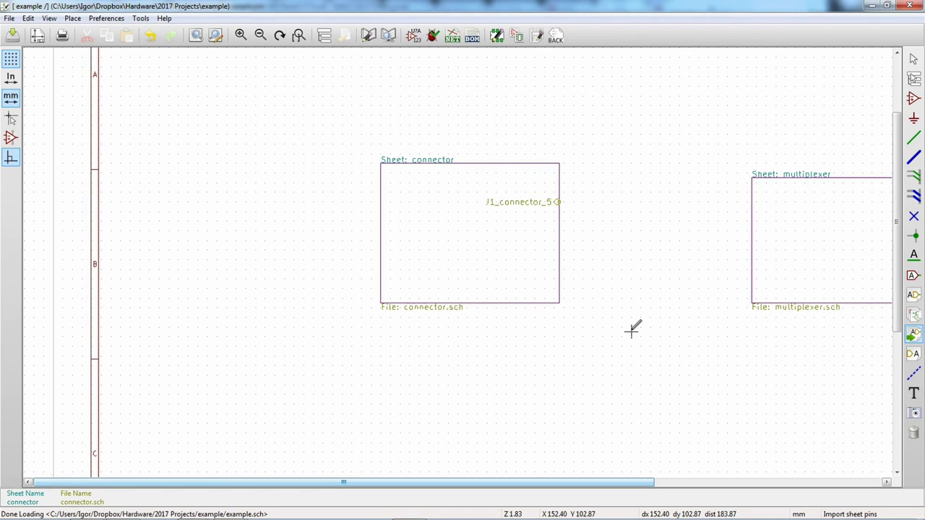
pyautogui.moveTo(657, 256); pyautogui.dragTo(418, 311, button='middle')
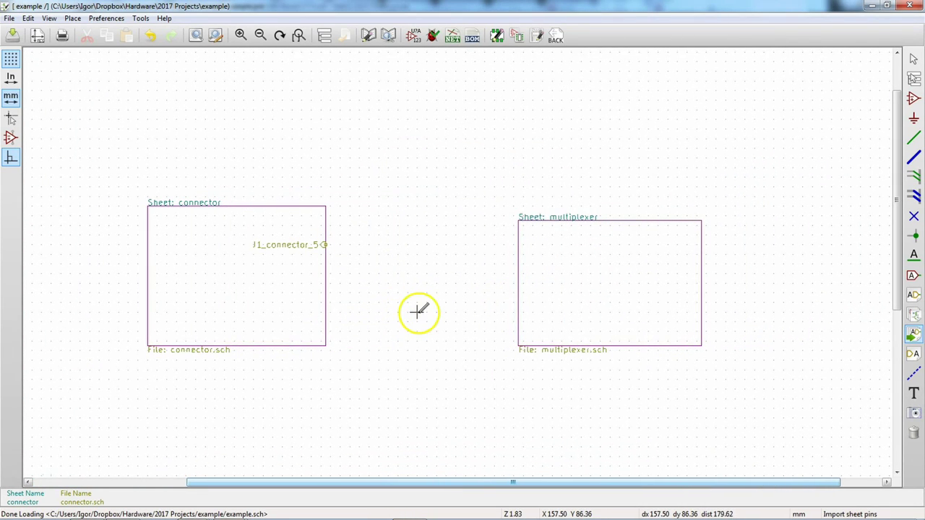
pyautogui.rightClick(601, 269)
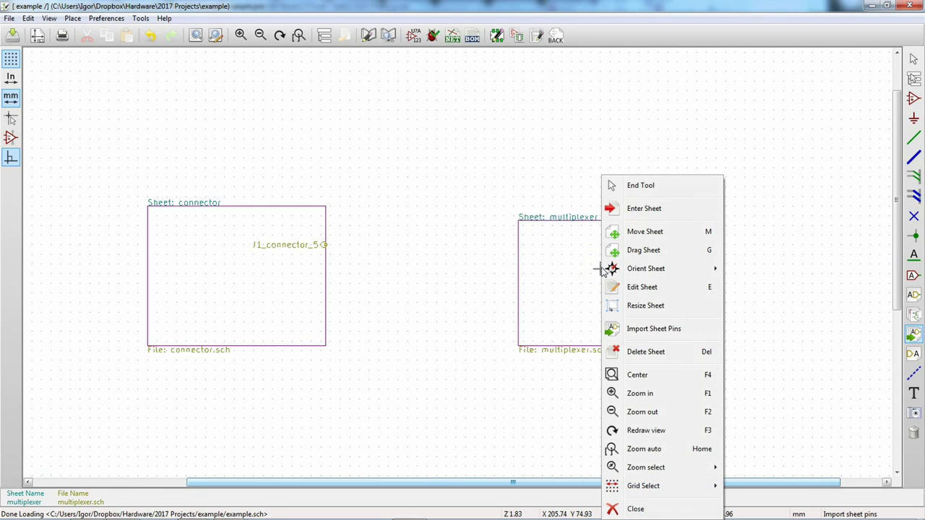
# Step: Enter the multiplexer sub-sheet and place hierarchical label MUX_I_5 at its upper left
pyautogui.click(653, 210)
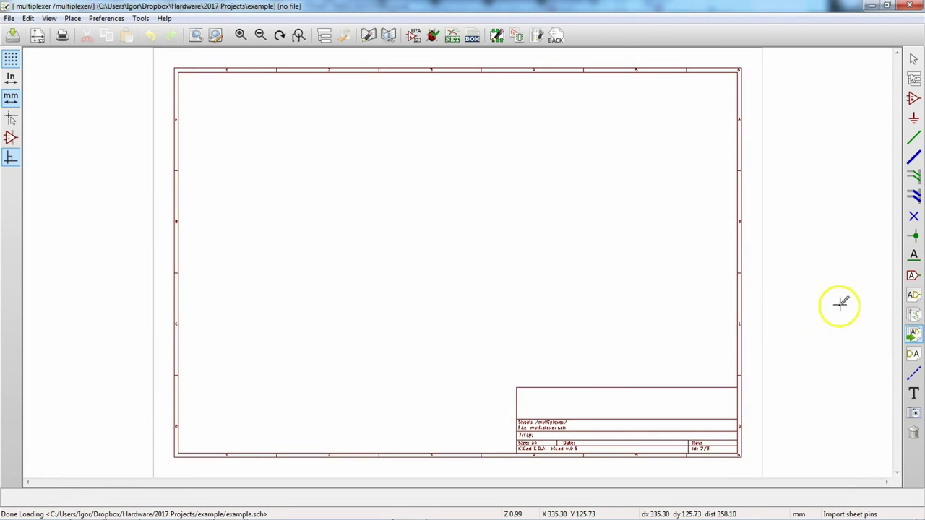
pyautogui.click(913, 295)
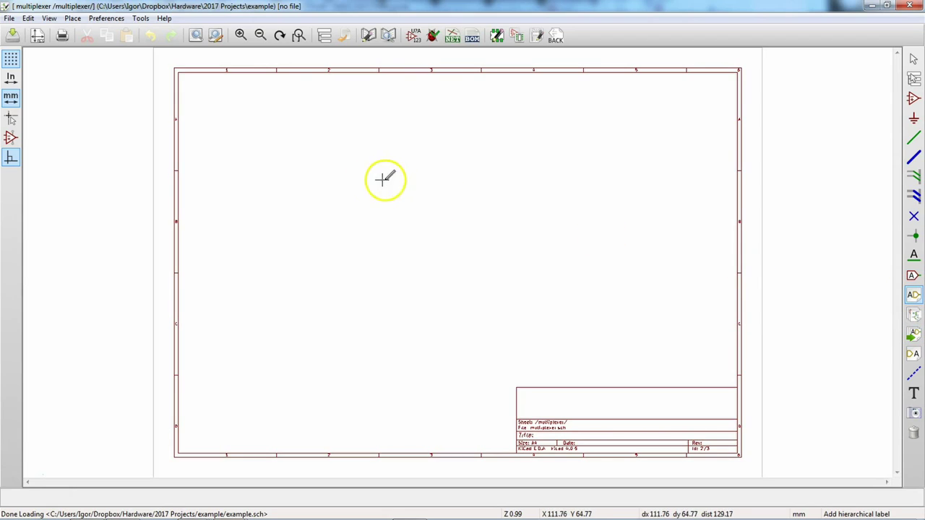
pyautogui.click(268, 151)
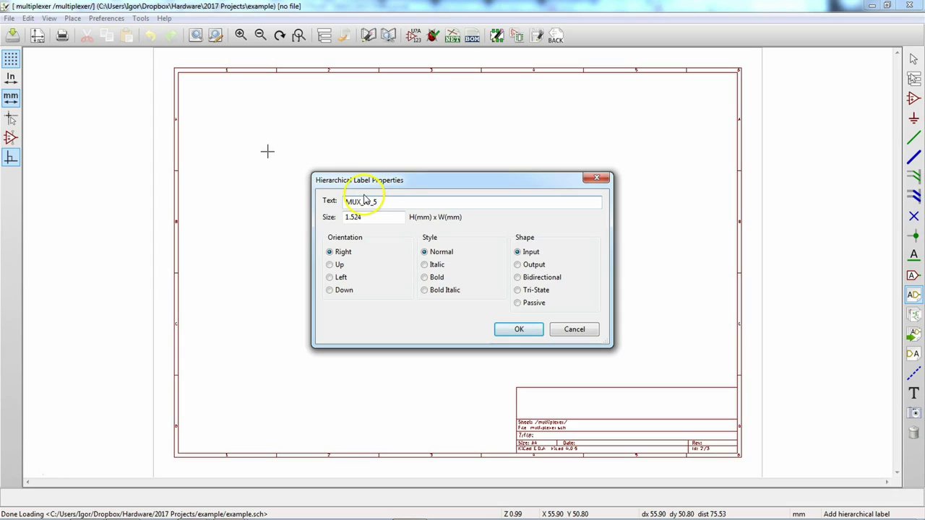
pyautogui.press('BackSpace')
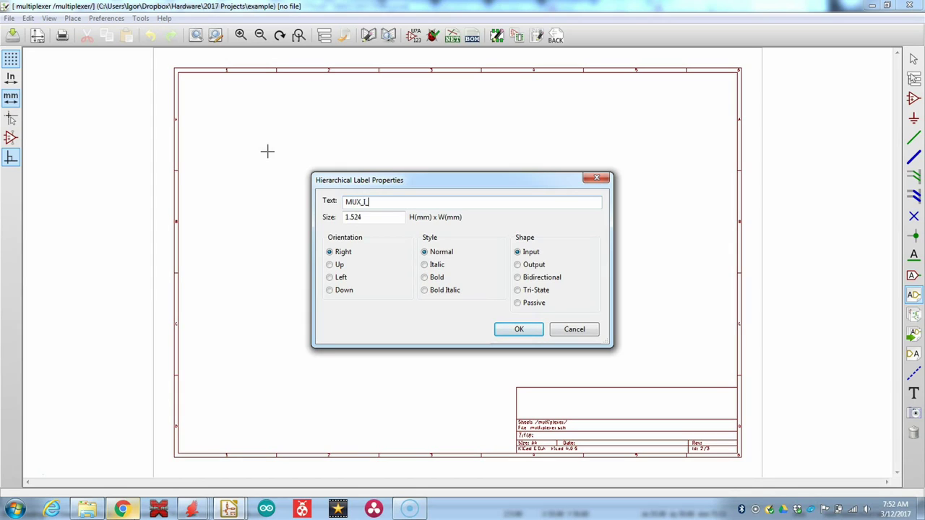
pyautogui.click(518, 330)
pyautogui.click(246, 177)
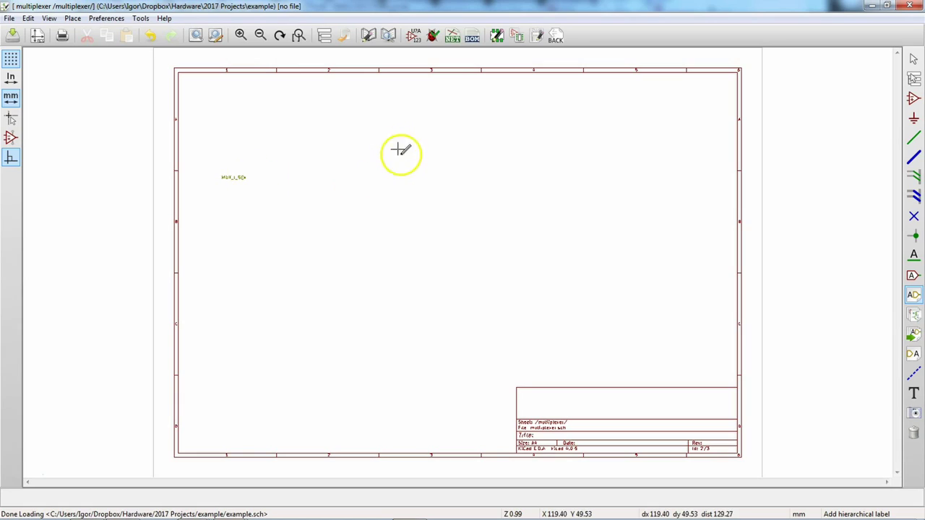
# Step: Return to the root schematic and import the MUX_I_5 pin onto the multiplexer sheet's left edge
pyautogui.rightClick(455, 183)
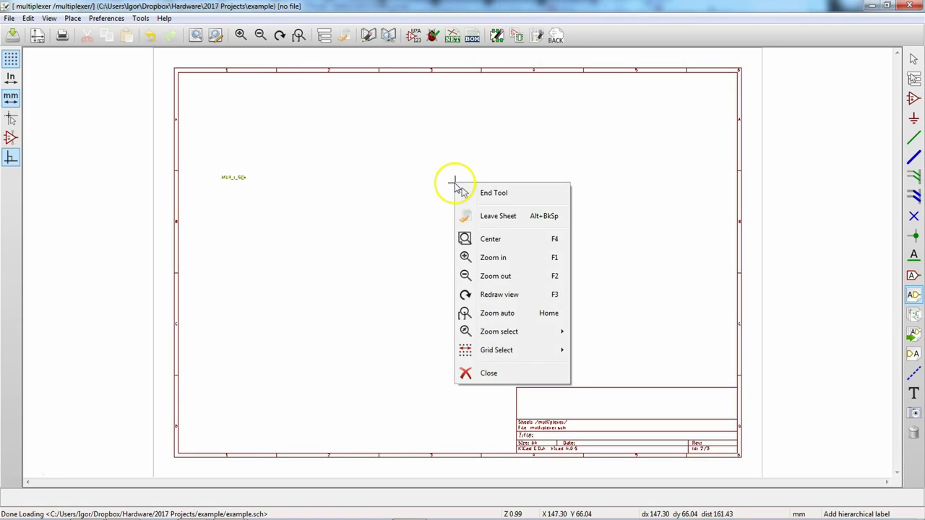
pyautogui.click(497, 215)
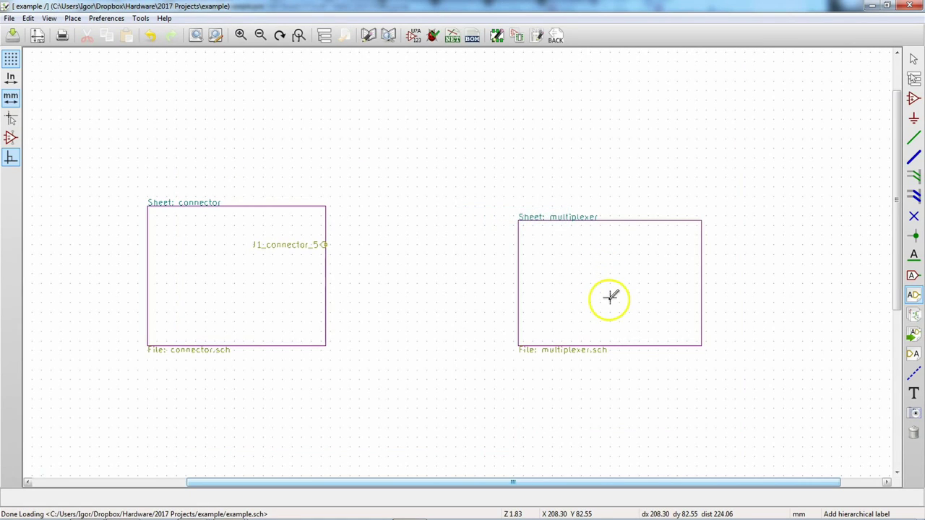
pyautogui.click(914, 314)
pyautogui.click(548, 268)
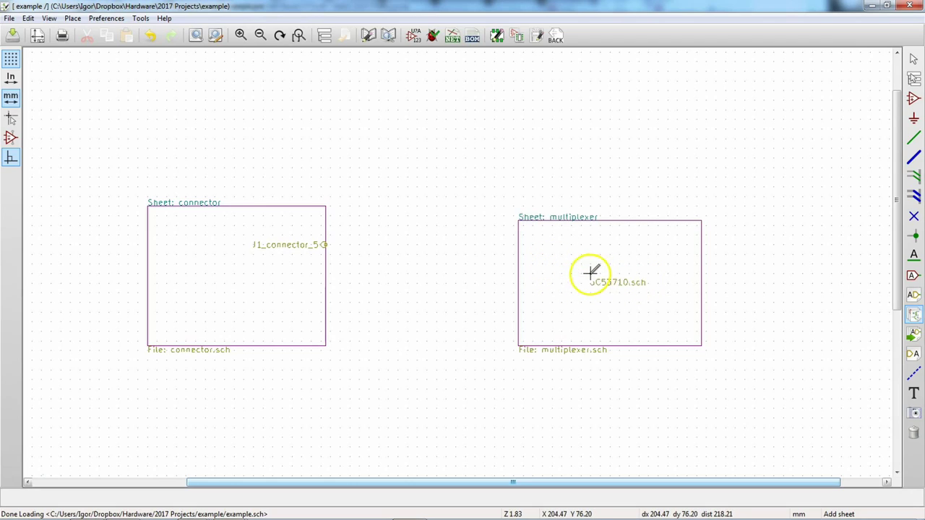
pyautogui.press('Escape')
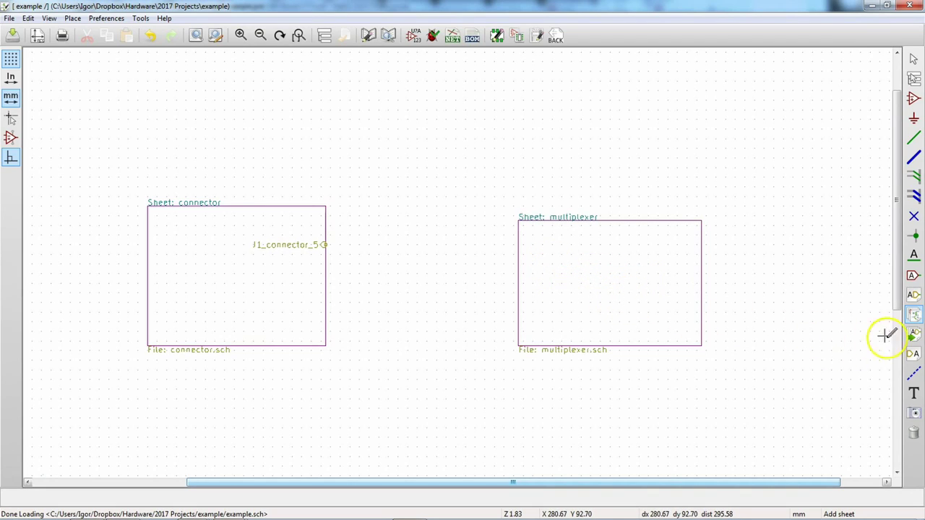
pyautogui.click(914, 334)
pyautogui.click(585, 272)
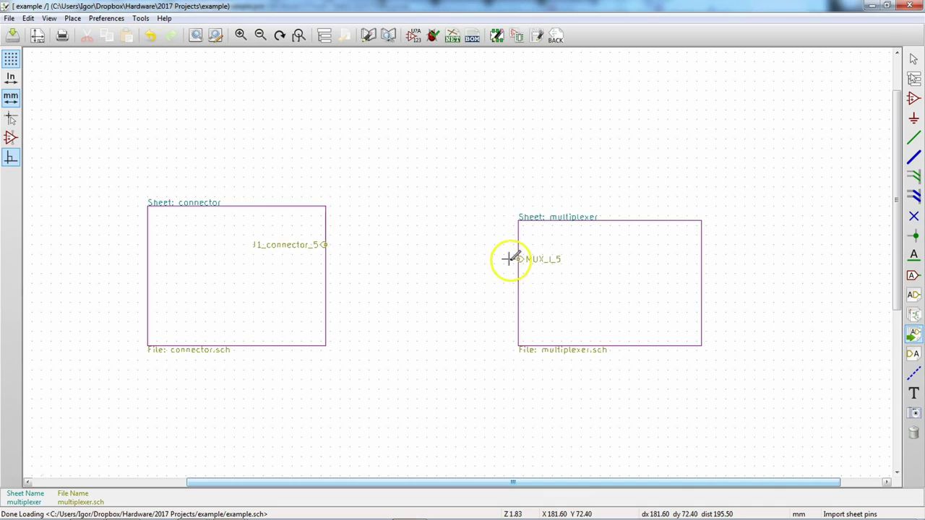
pyautogui.click(512, 259)
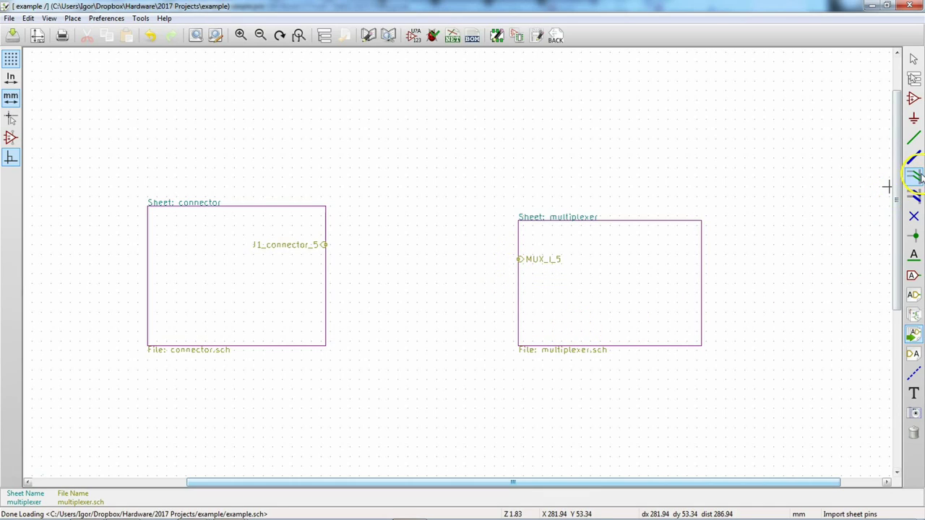
# Step: Draw a wire with two bends from the J1_connector_5 sheet pin to the MUX_I_5 sheet pin
pyautogui.click(913, 137)
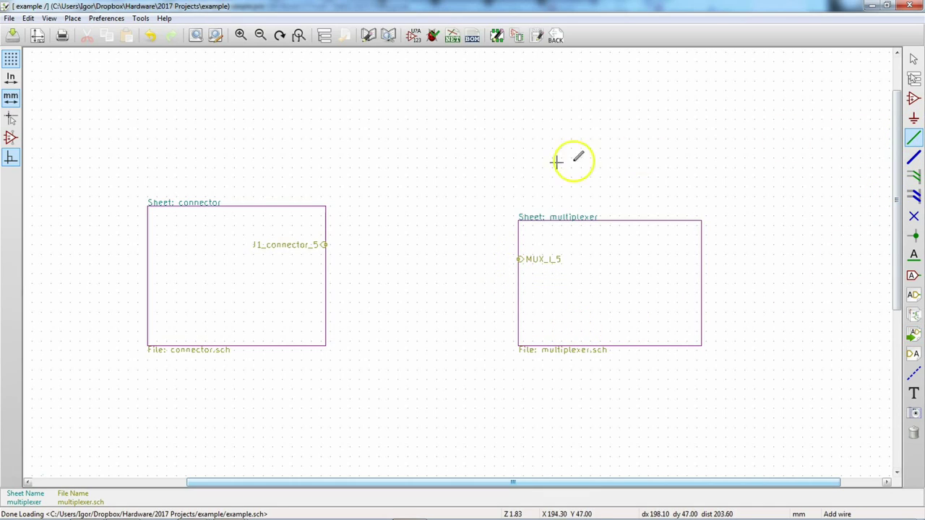
pyautogui.click(324, 244)
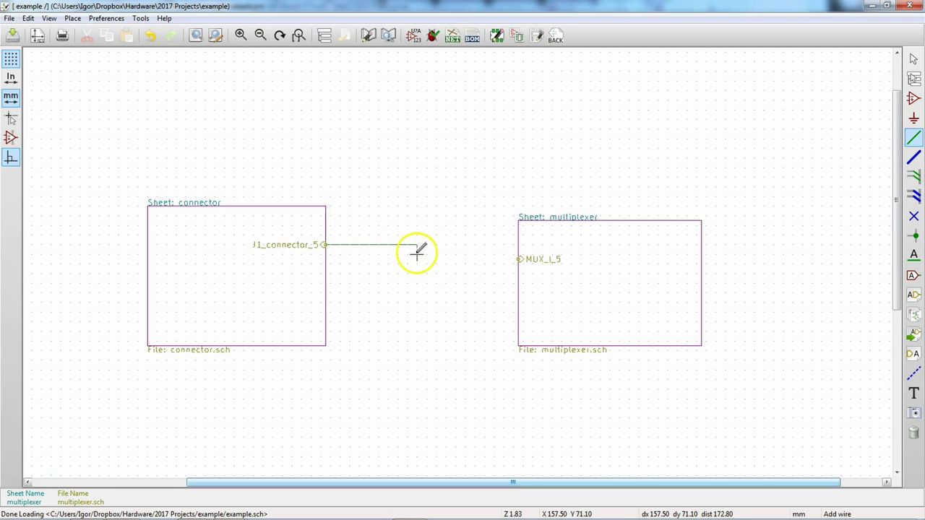
pyautogui.click(417, 253)
pyautogui.click(455, 259)
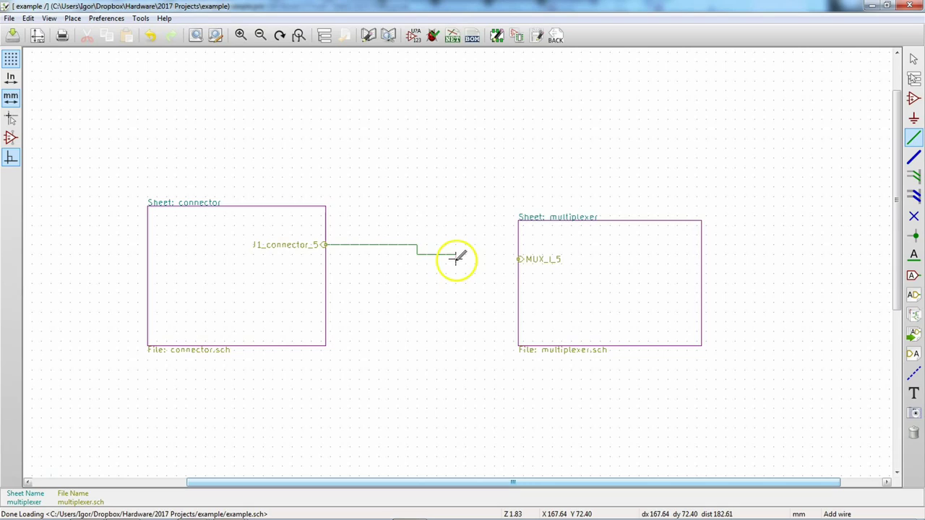
pyautogui.click(519, 259)
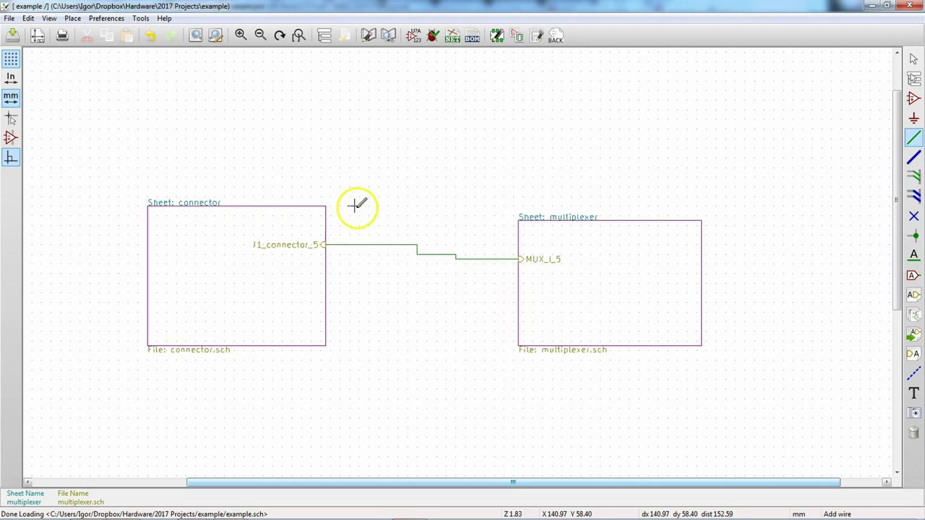
pyautogui.scroll(-2, 361, 209)
pyautogui.moveTo(458, 261); pyautogui.dragTo(407, 226, button='middle')
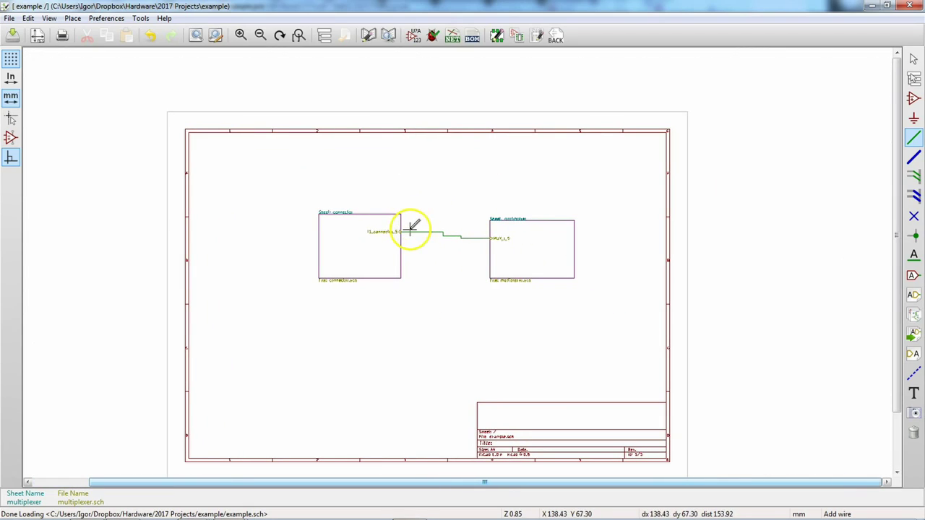
pyautogui.rightClick(344, 233)
pyautogui.click(343, 208)
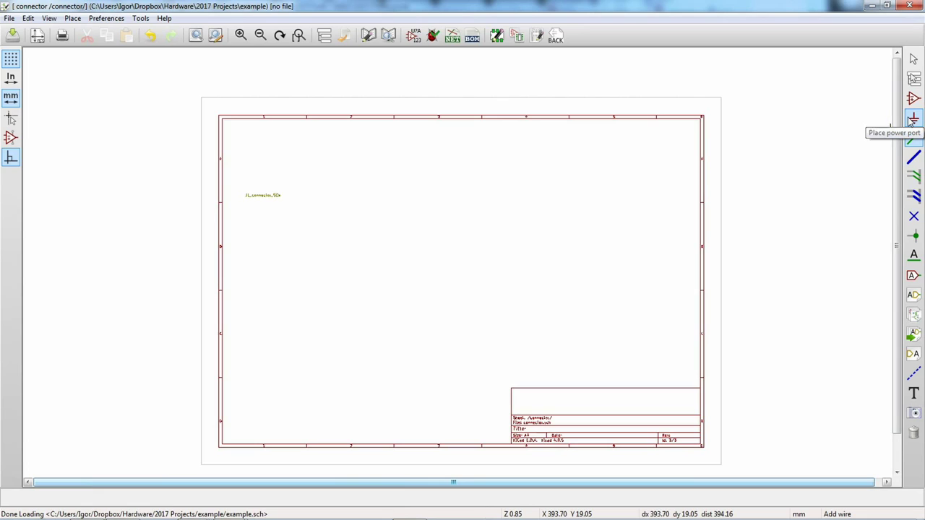
pyautogui.click(914, 120)
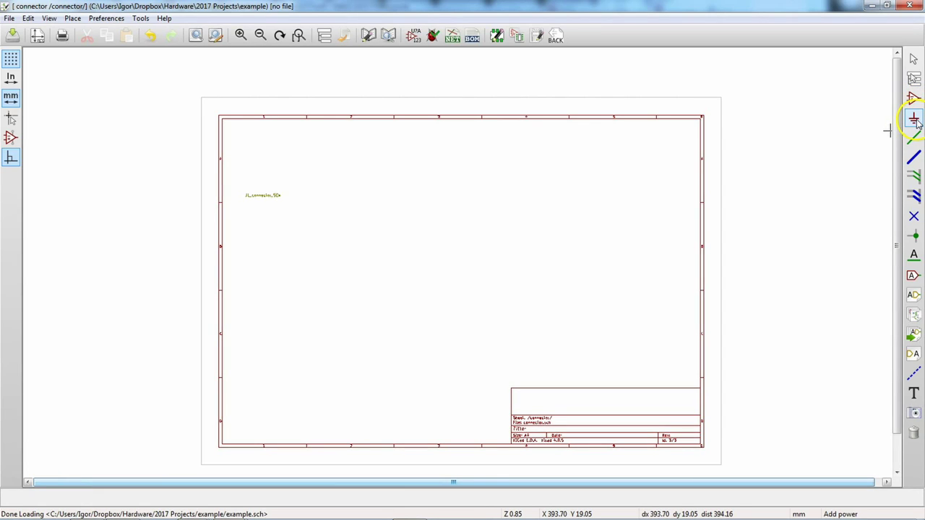
pyautogui.click(574, 177)
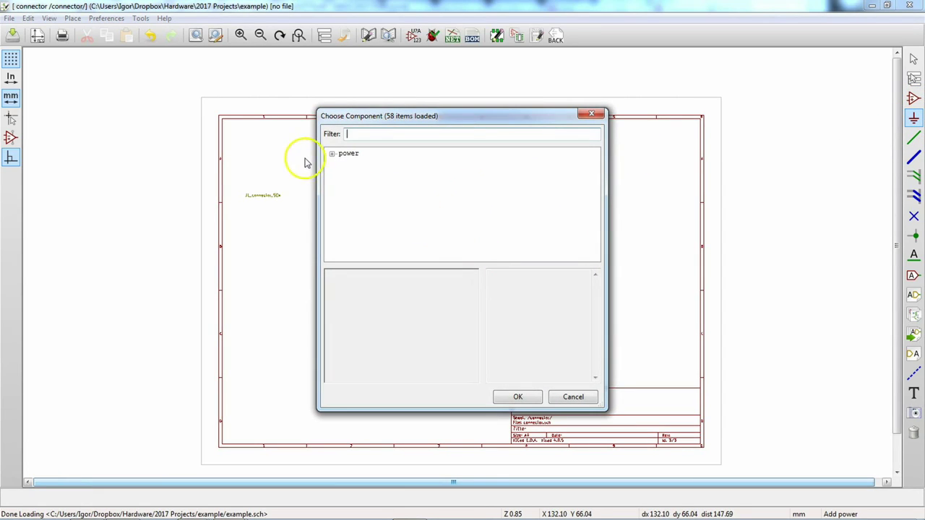
pyautogui.doubleClick(341, 154)
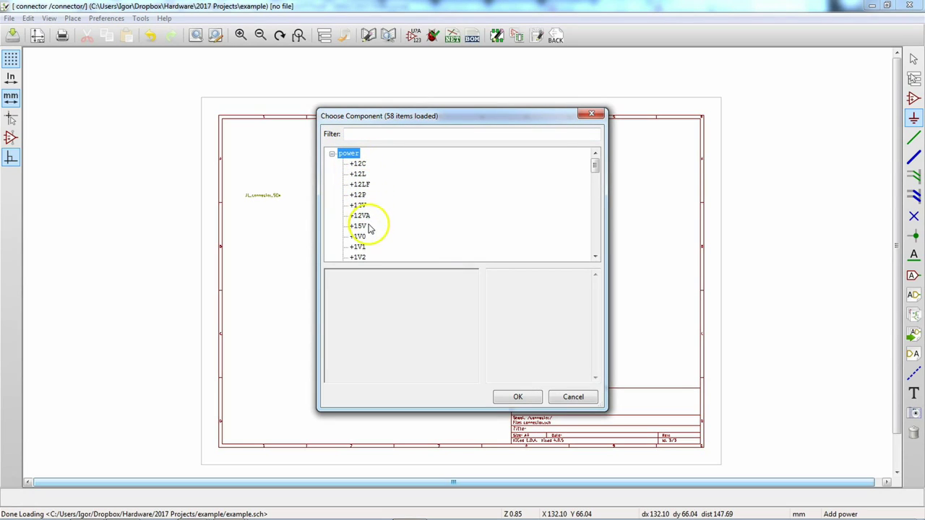
pyautogui.click(359, 227)
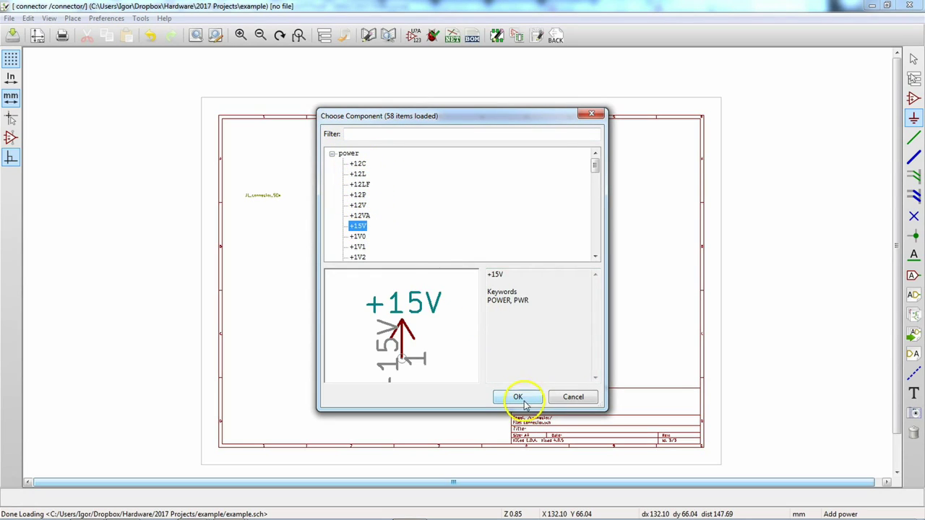
pyautogui.click(570, 397)
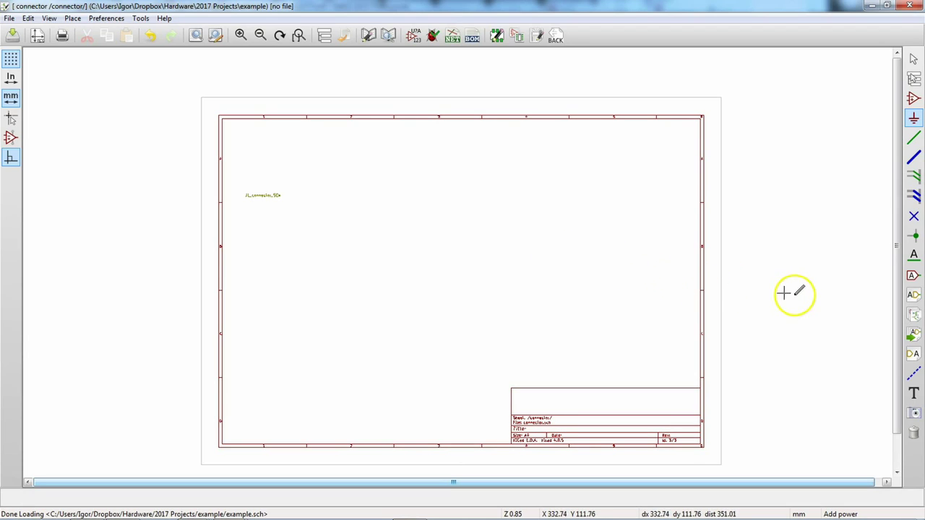
pyautogui.rightClick(458, 196)
pyautogui.click(464, 232)
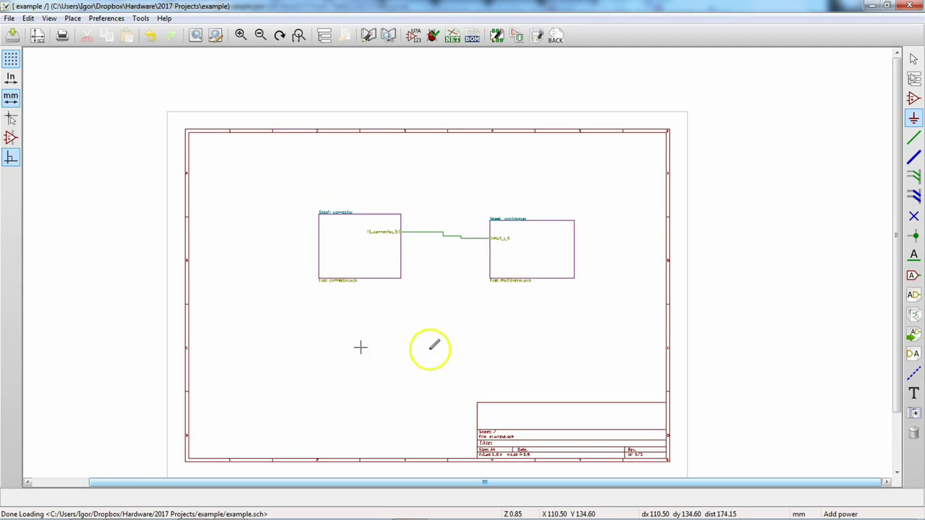
pyautogui.click(476, 302)
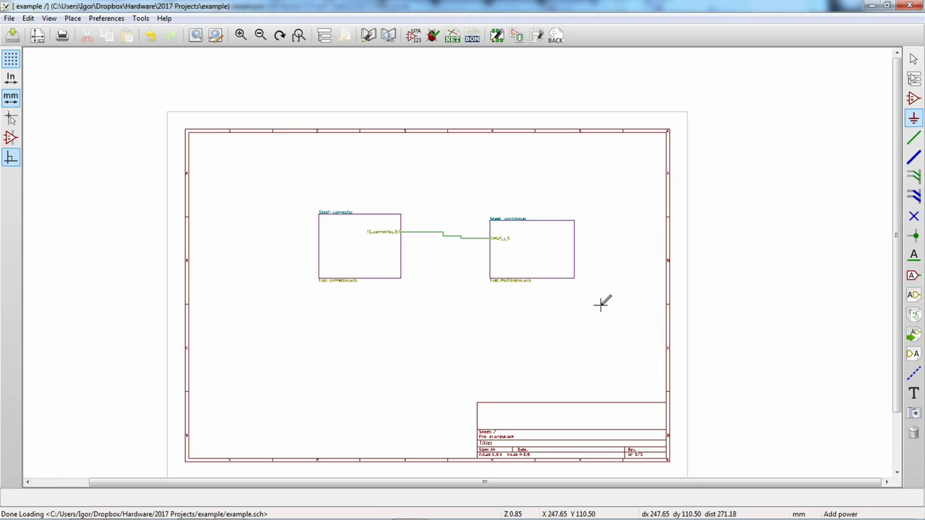
pyautogui.scroll(5, 481, 264)
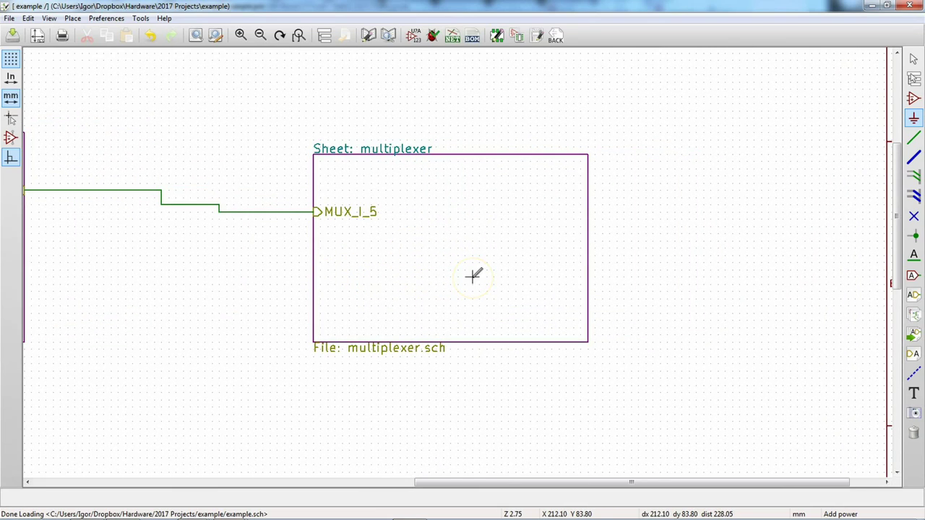
# Step: Add an input sheet pin named h5 on the multiplexer sheet's left edge below MUX_I_5
pyautogui.scroll(-4, 456, 260)
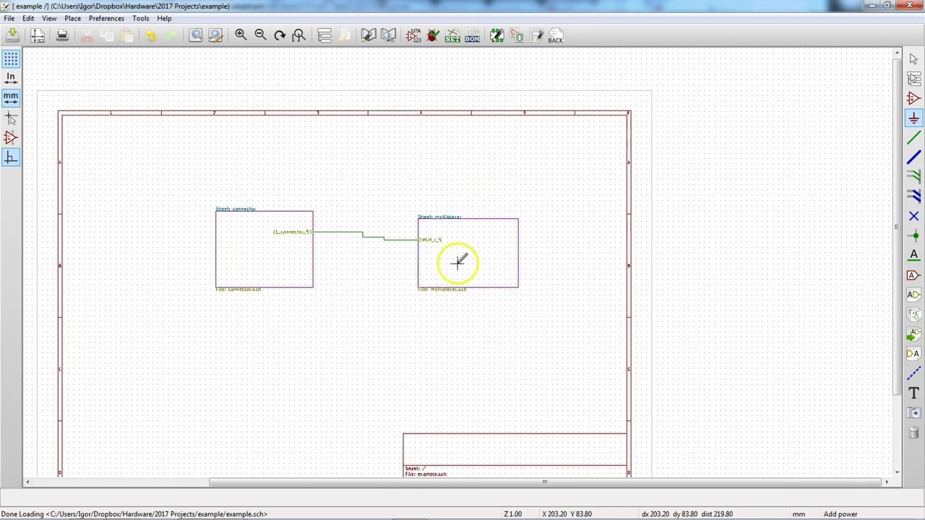
pyautogui.click(473, 258)
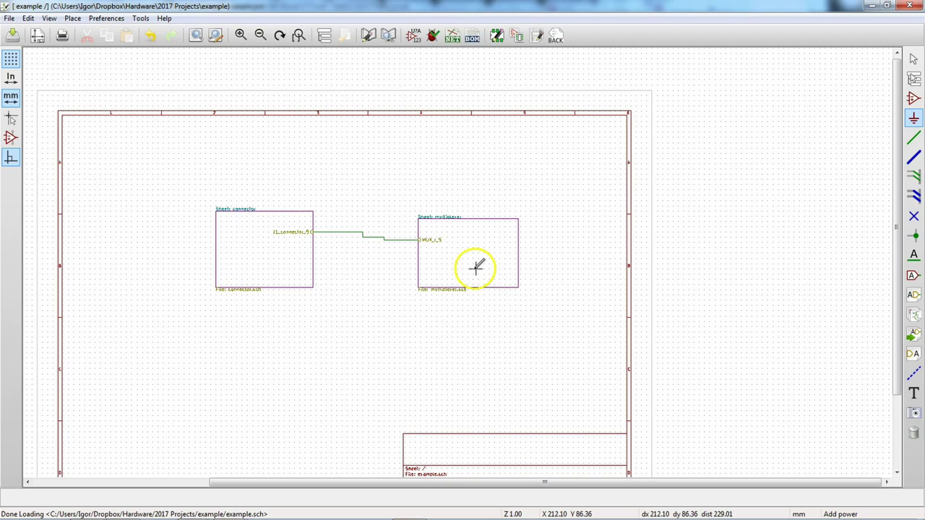
pyautogui.click(913, 355)
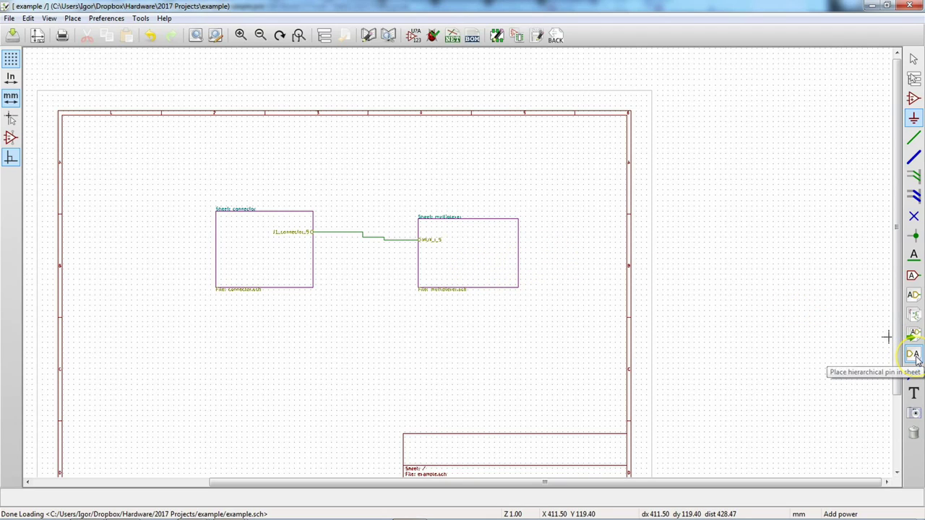
pyautogui.scroll(3, 417, 246)
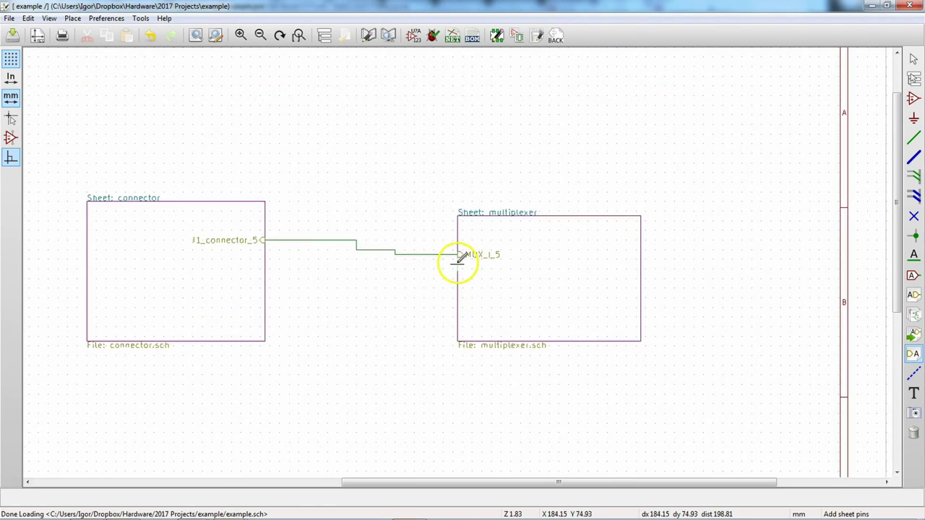
pyautogui.click(604, 292)
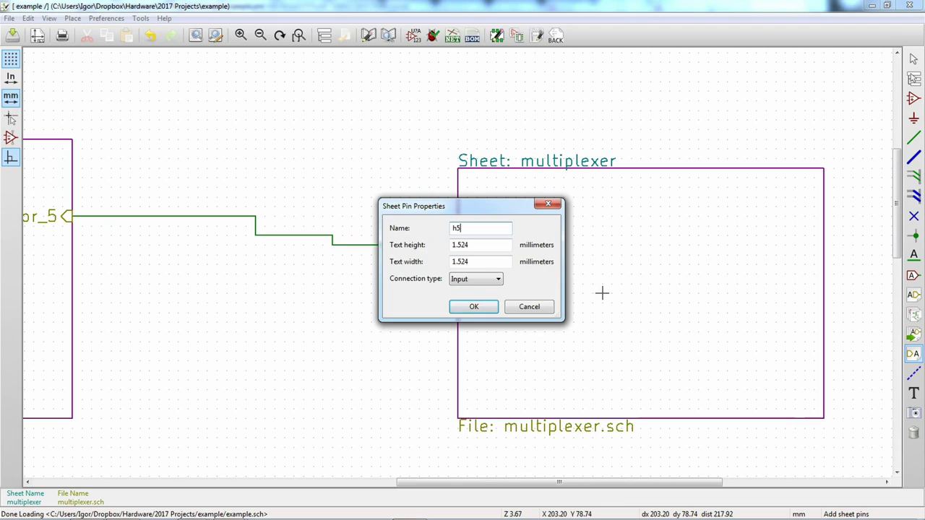
pyautogui.click(474, 307)
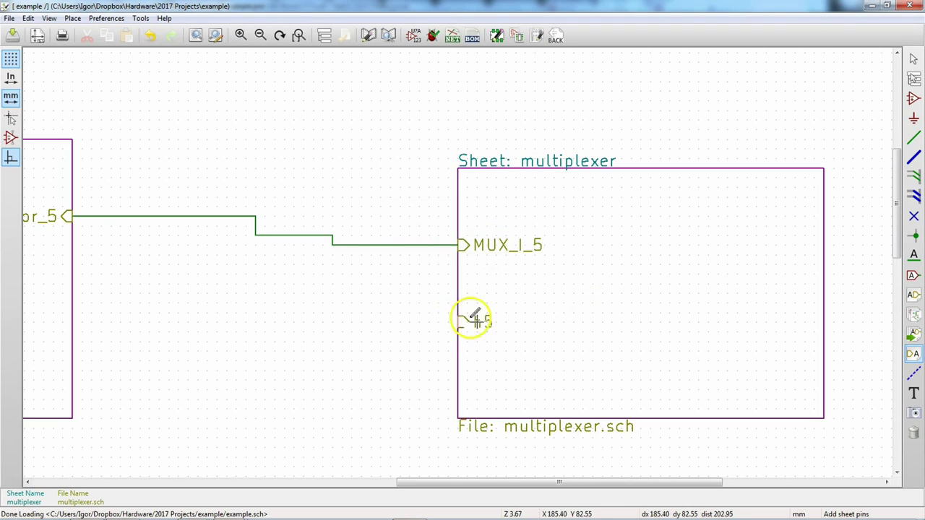
pyautogui.click(461, 302)
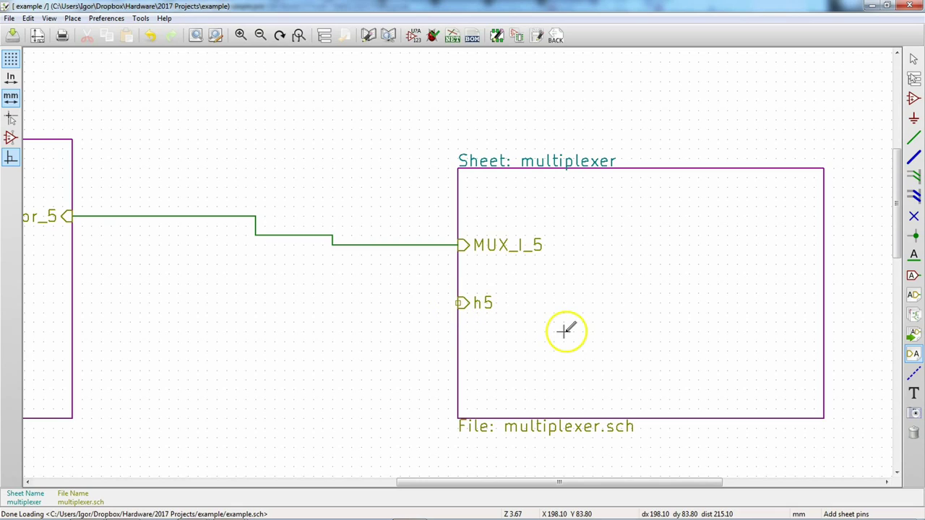
pyautogui.rightClick(645, 264)
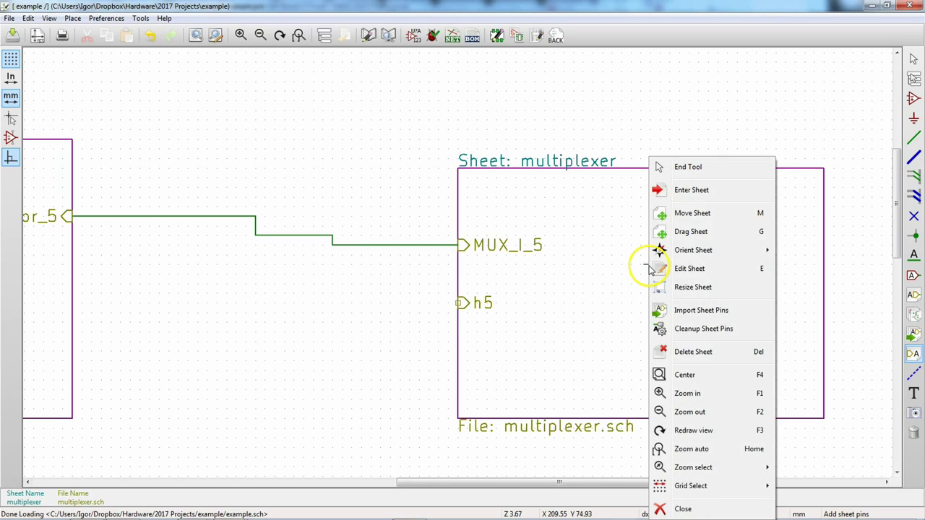
# Step: Inside the multiplexer sub-sheet, place an h5 hierarchical input label below MUX_I_5
pyautogui.click(692, 190)
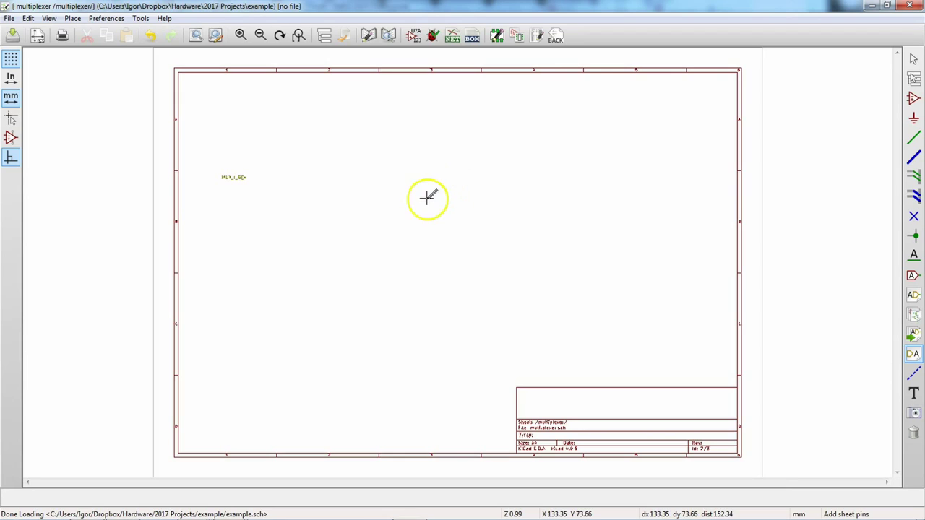
pyautogui.click(913, 295)
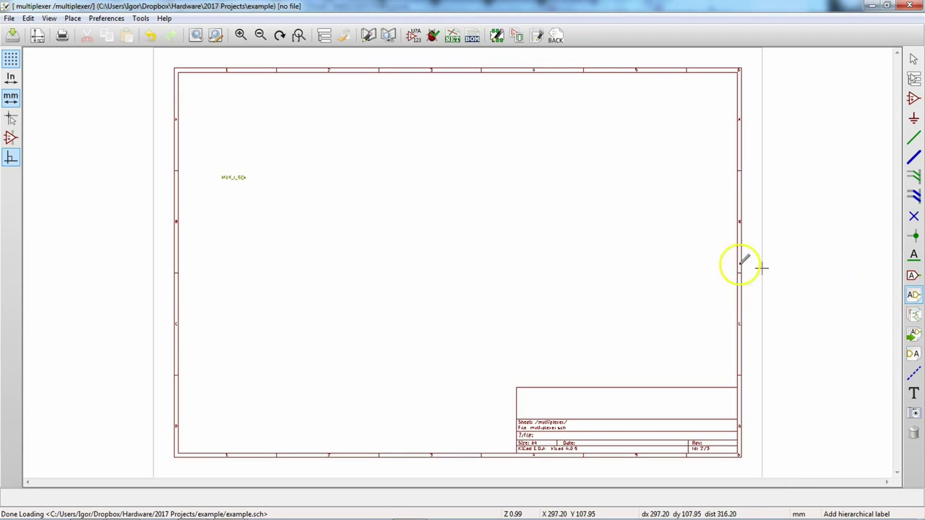
pyautogui.click(246, 203)
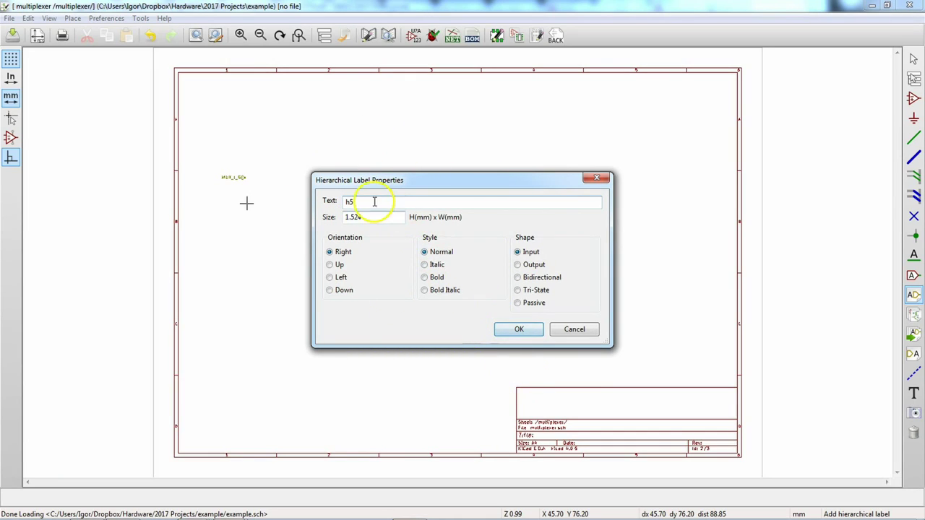
pyautogui.click(534, 330)
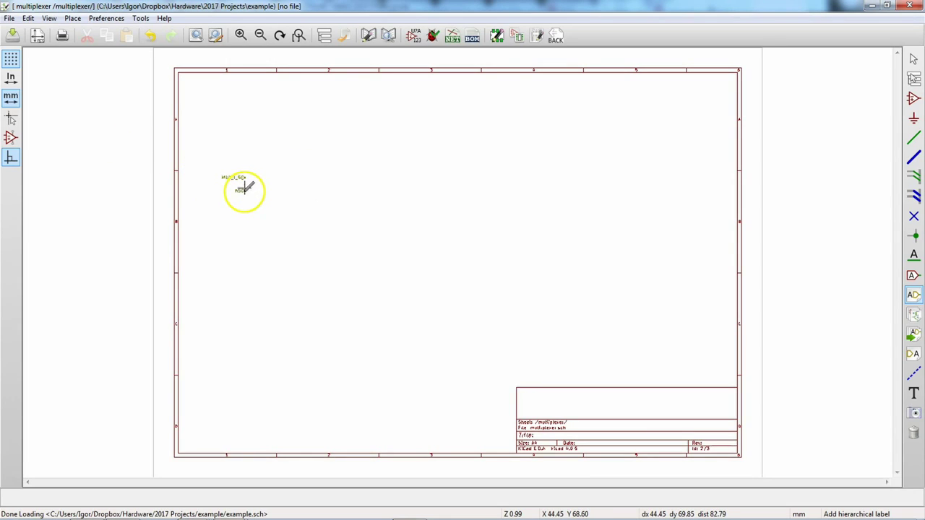
pyautogui.scroll(3, 246, 190)
pyautogui.click(458, 257)
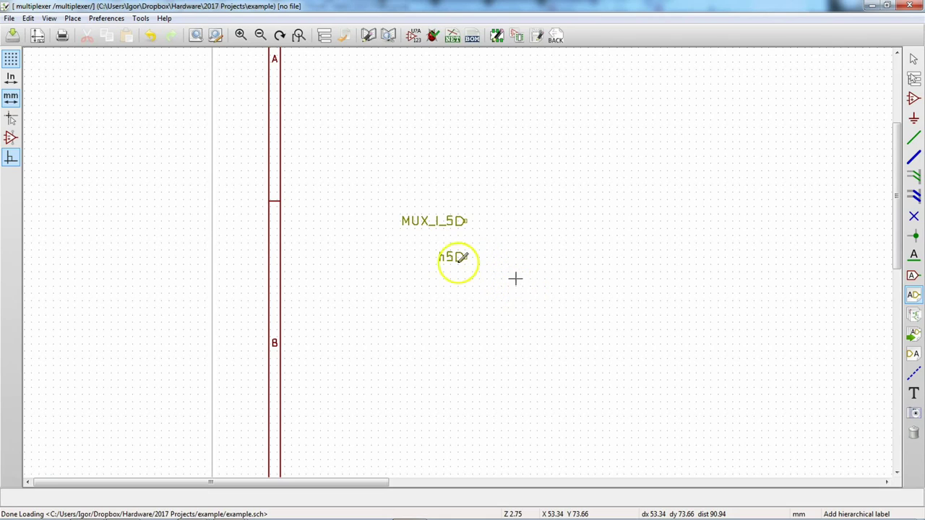
pyautogui.scroll(-3, 462, 258)
pyautogui.rightClick(594, 243)
pyautogui.click(622, 276)
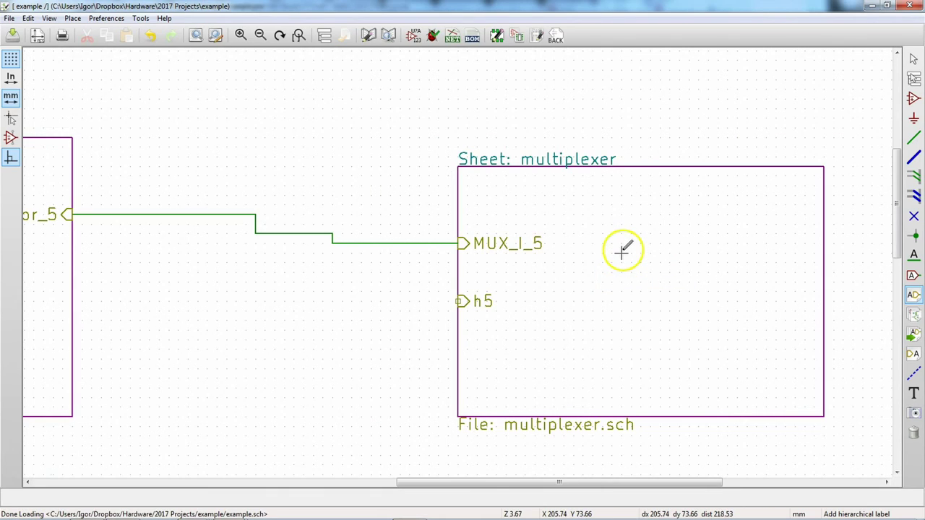
pyautogui.scroll(-5, 623, 250)
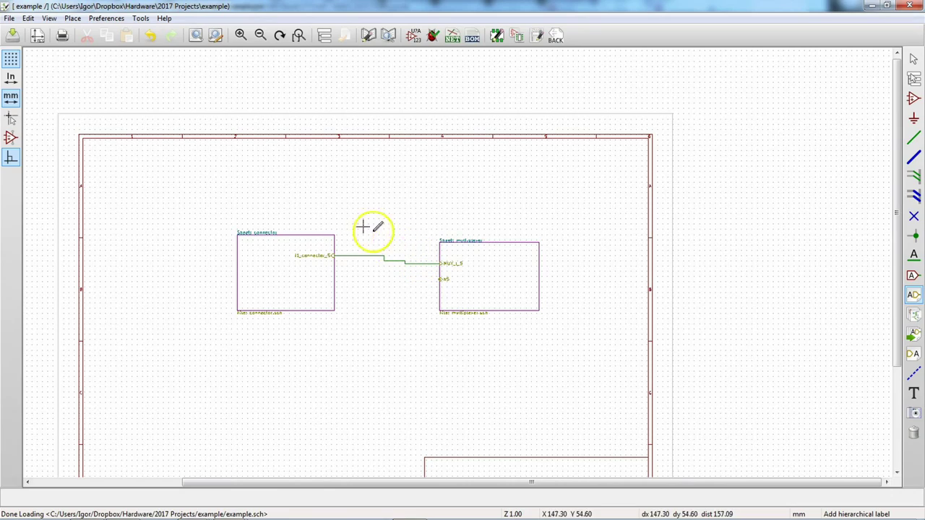